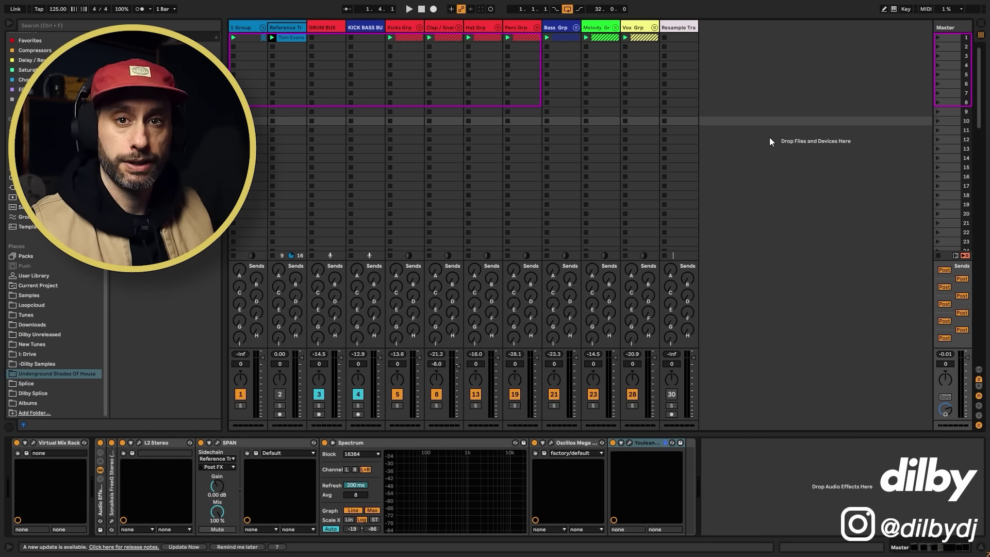
# Play the full mix from the session for a few bars to hear it, and stop playback
pyautogui.press('space')
pyautogui.click(769, 138)
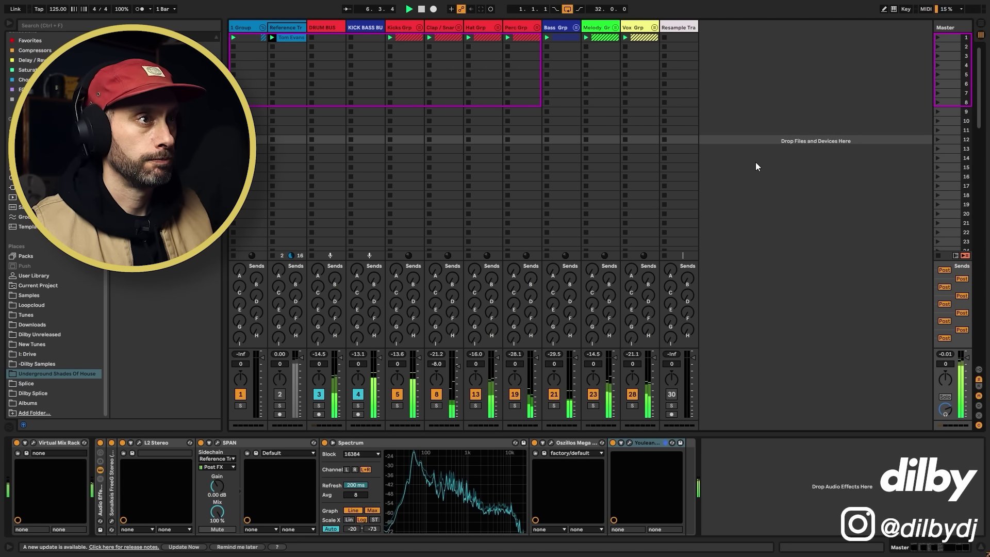
pyautogui.press('space')
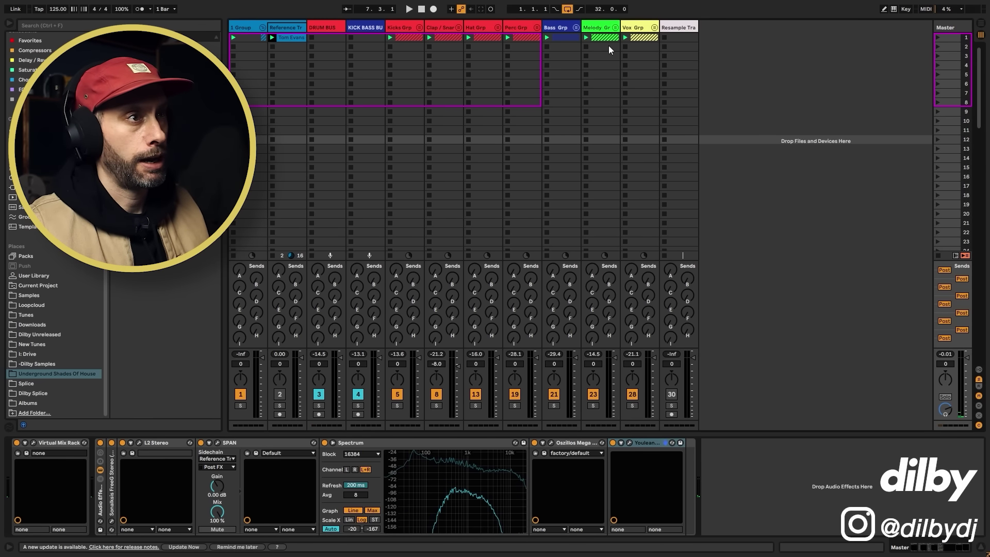
# Open the reference clip's waveform, solo the Reference Track and play it to hear how it compares with the mix
pyautogui.click(288, 39)
pyautogui.doubleClick(291, 37)
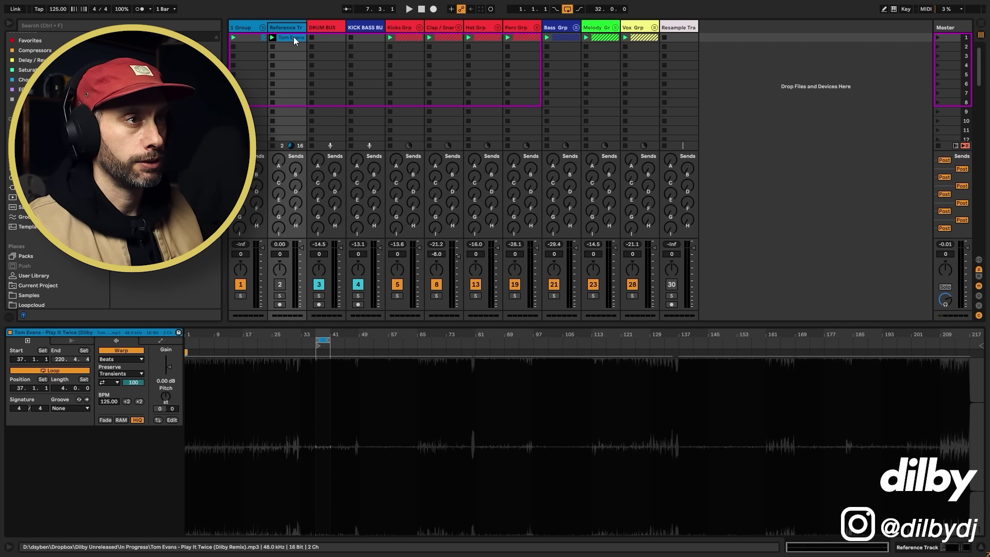
pyautogui.click(279, 295)
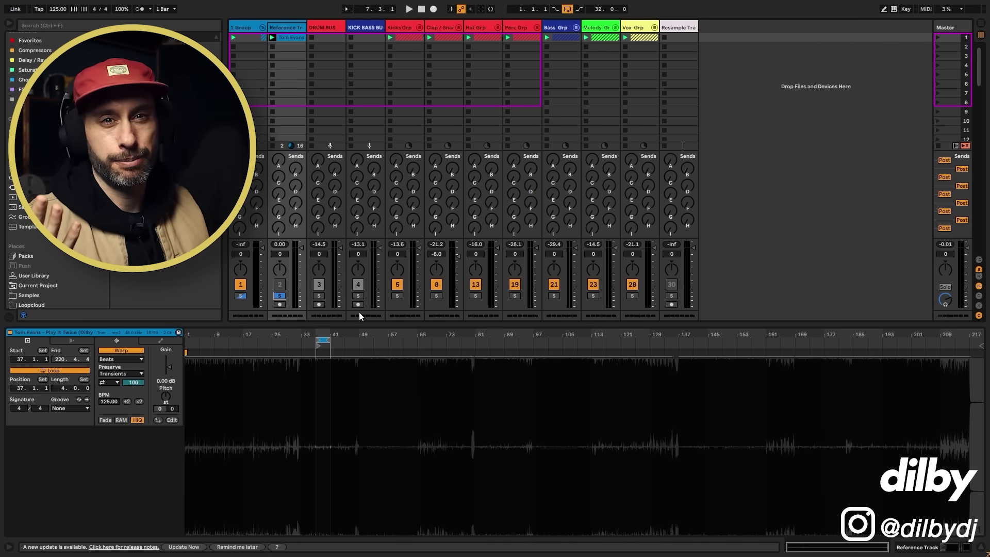
pyautogui.press('space')
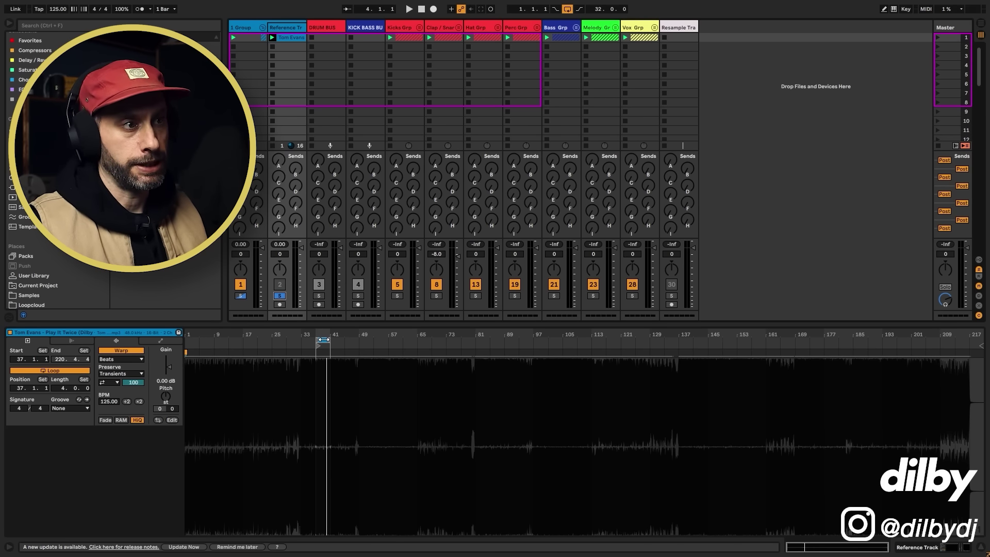
# Inspect the Youlean Loudness Meter 2 and Oszillos Mega Scope on the Master track, and close both plugin windows
pyautogui.click(951, 29)
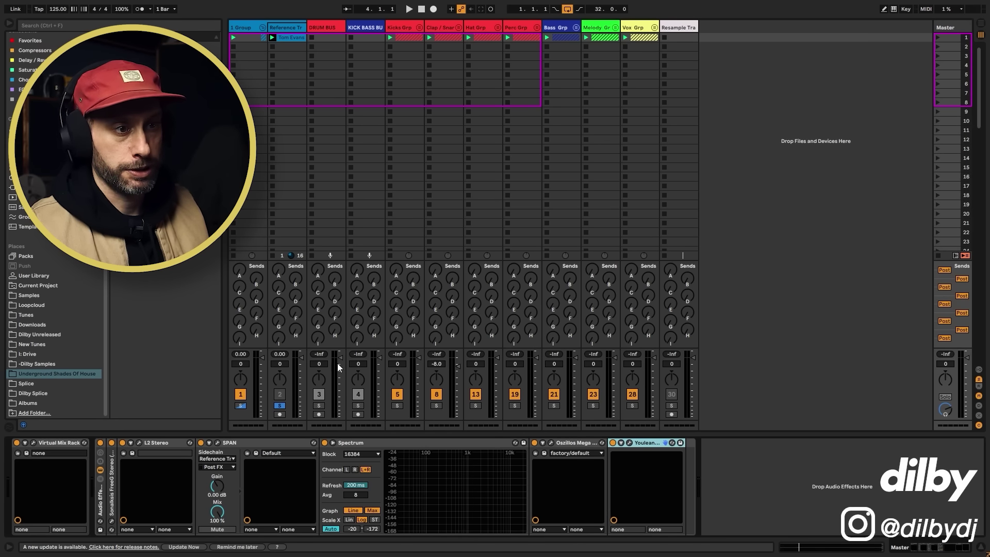
pyautogui.click(629, 442)
pyautogui.moveTo(637, 43); pyautogui.dragTo(445, 66)
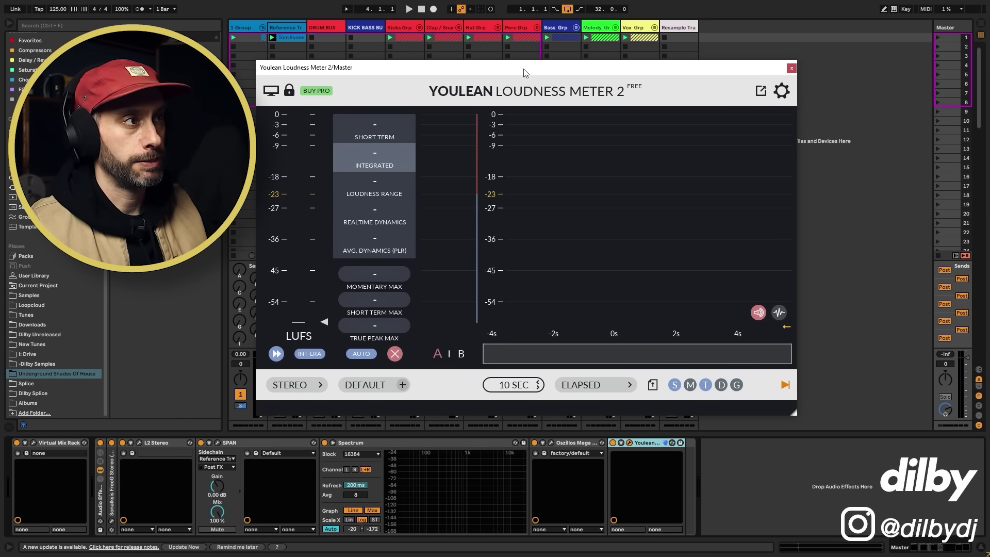
pyautogui.moveTo(524, 73); pyautogui.dragTo(580, 68)
pyautogui.click(551, 443)
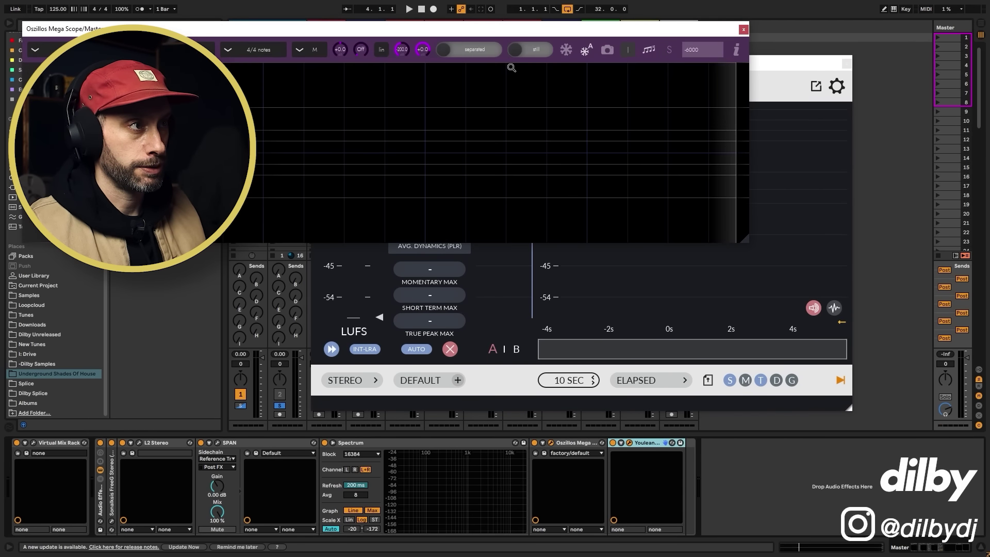
pyautogui.moveTo(504, 29); pyautogui.dragTo(625, 104)
pyautogui.moveTo(868, 318); pyautogui.dragTo(863, 415)
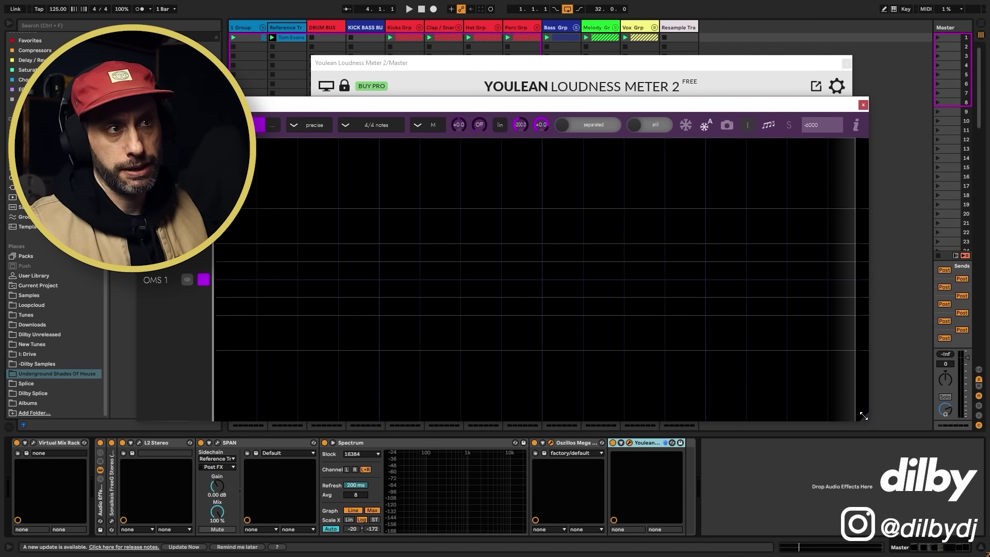
pyautogui.click(863, 106)
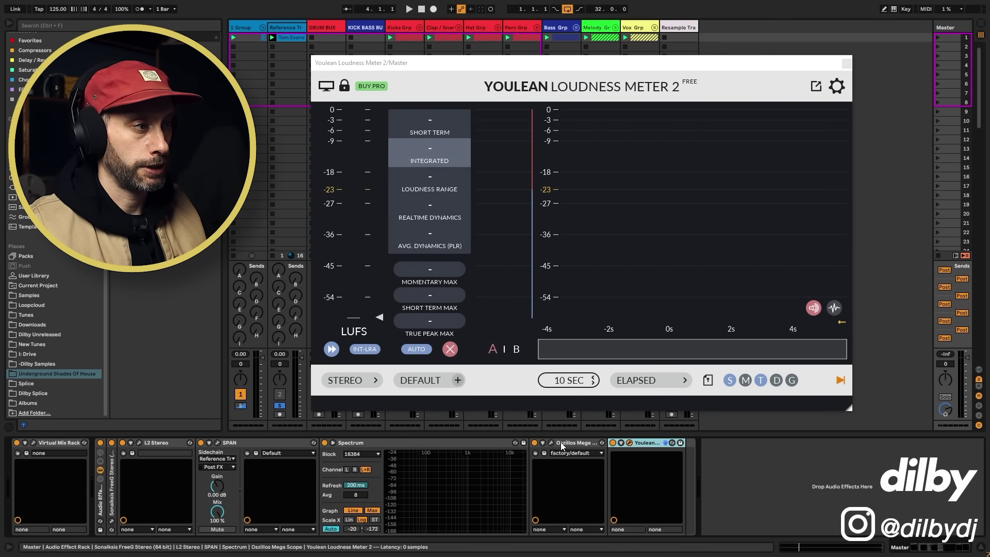
pyautogui.click(847, 63)
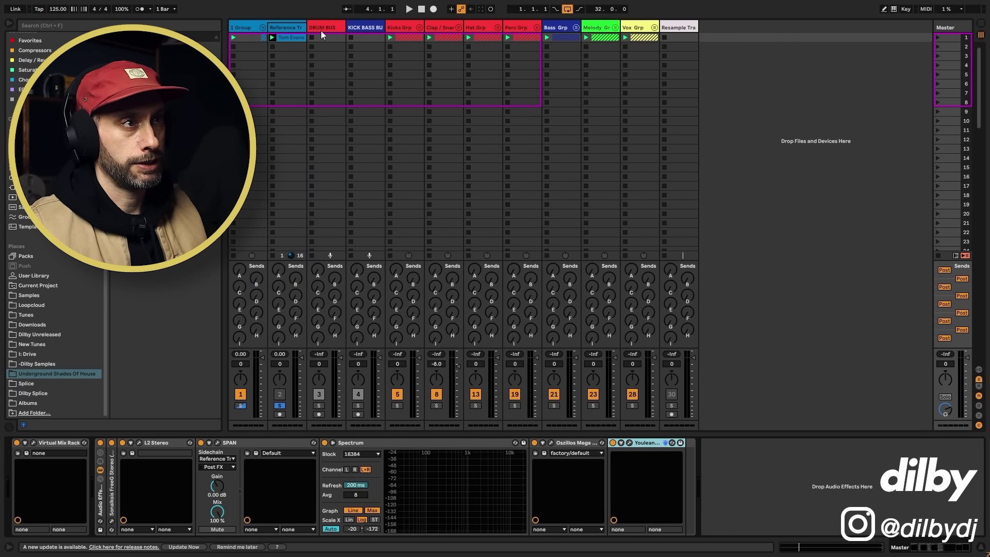
# Show the track routing, enlarge the session view, arm the Resample Track and record 8 bars of the mix into its first slot
pyautogui.doubleClick(291, 38)
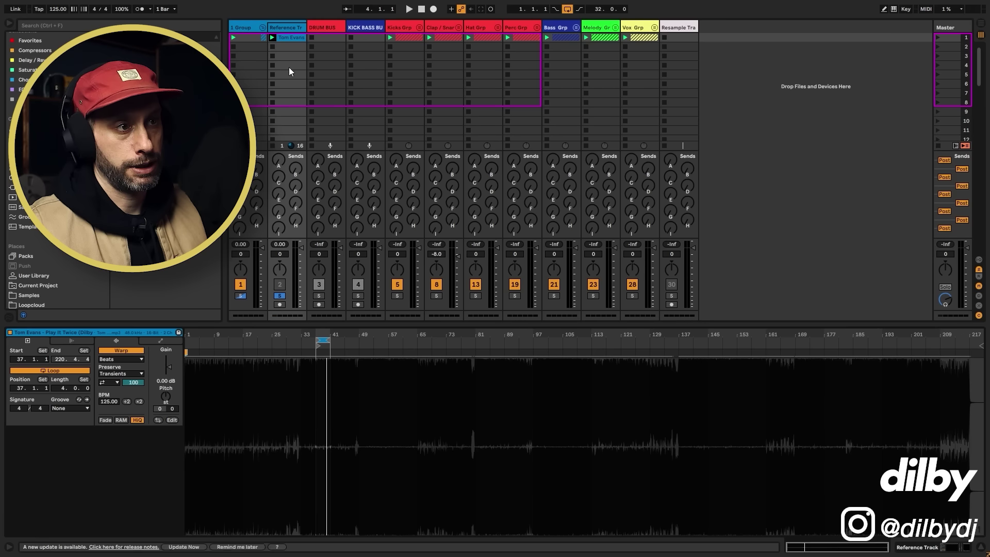
pyautogui.click(685, 27)
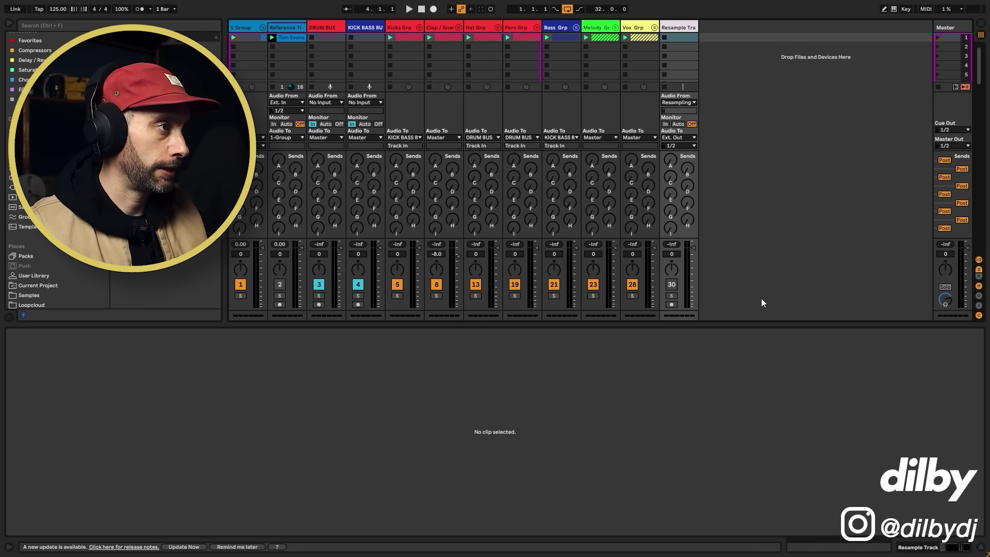
pyautogui.click(979, 260)
pyautogui.moveTo(714, 324); pyautogui.dragTo(713, 435)
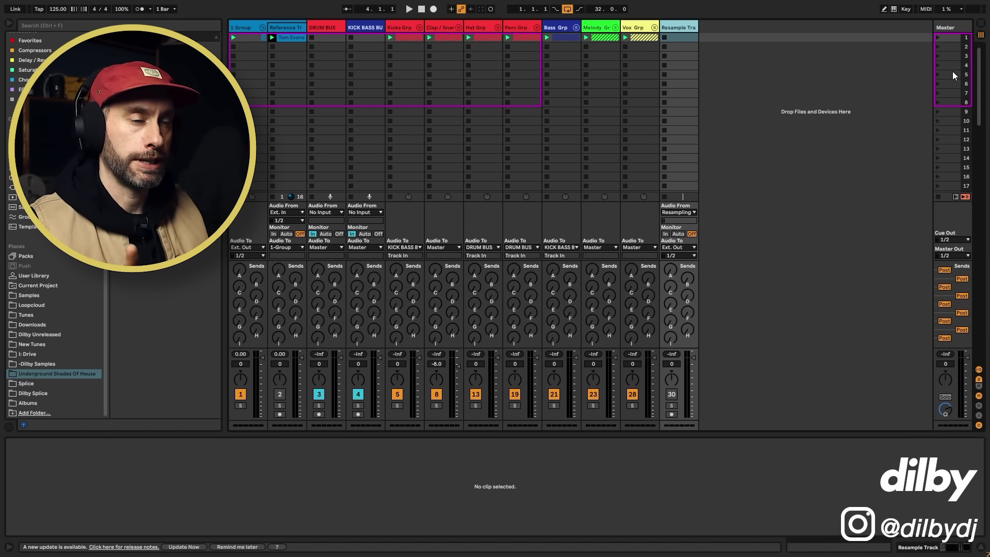
pyautogui.click(671, 413)
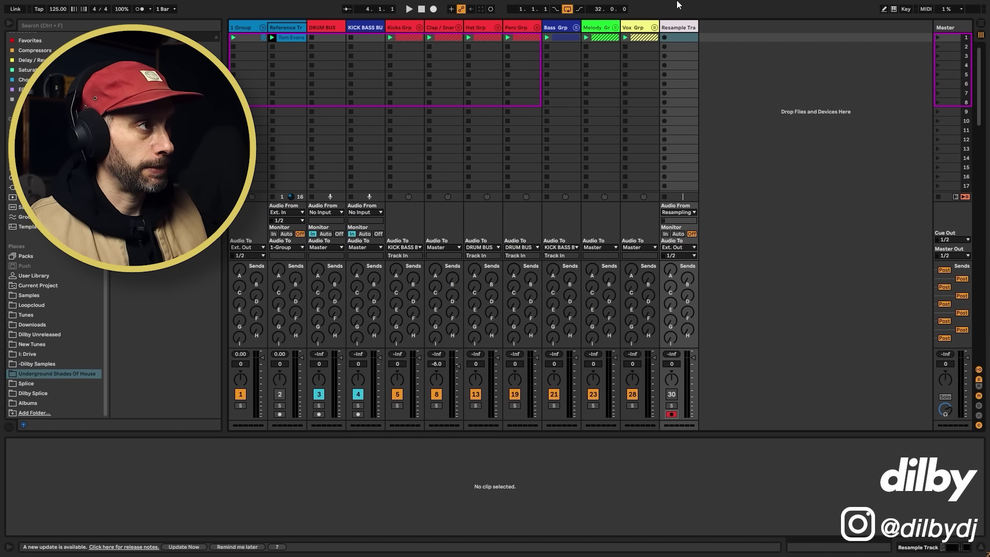
pyautogui.click(665, 37)
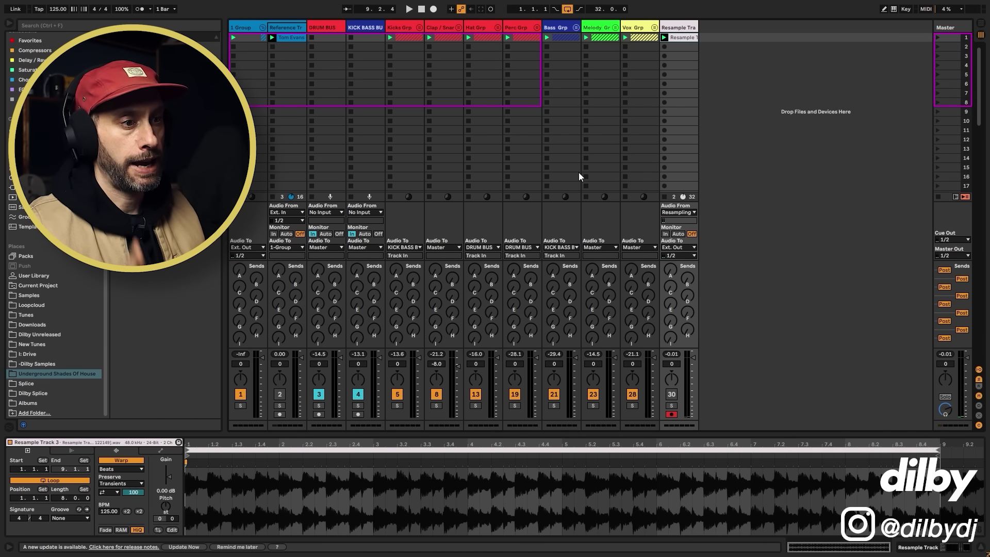
# Examine the waveform of the reference clip's looped section up close in an enlarged clip view
pyautogui.click(277, 38)
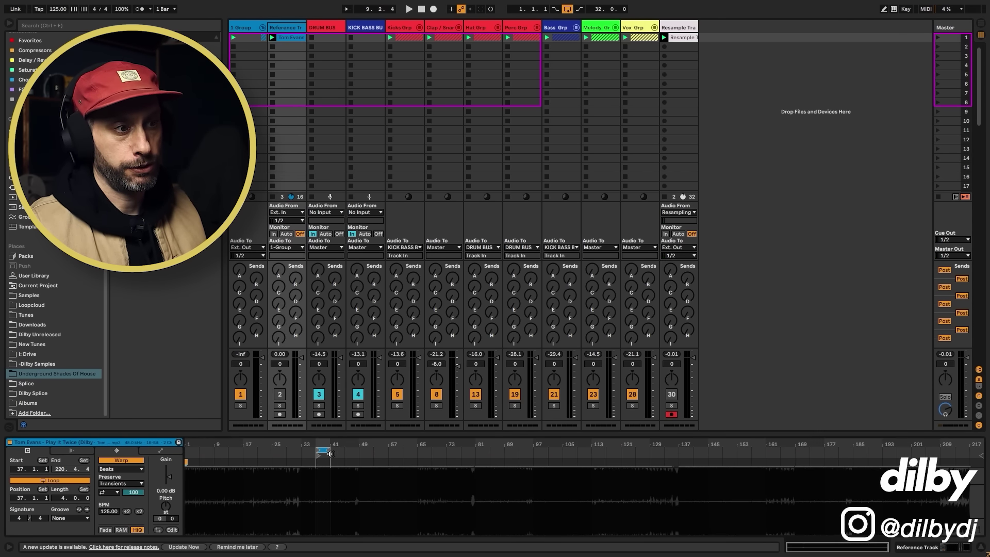
pyautogui.moveTo(329, 435); pyautogui.dragTo(329, 280)
pyautogui.moveTo(466, 289); pyautogui.dragTo(437, 247)
pyautogui.moveTo(646, 277); pyautogui.dragTo(657, 372)
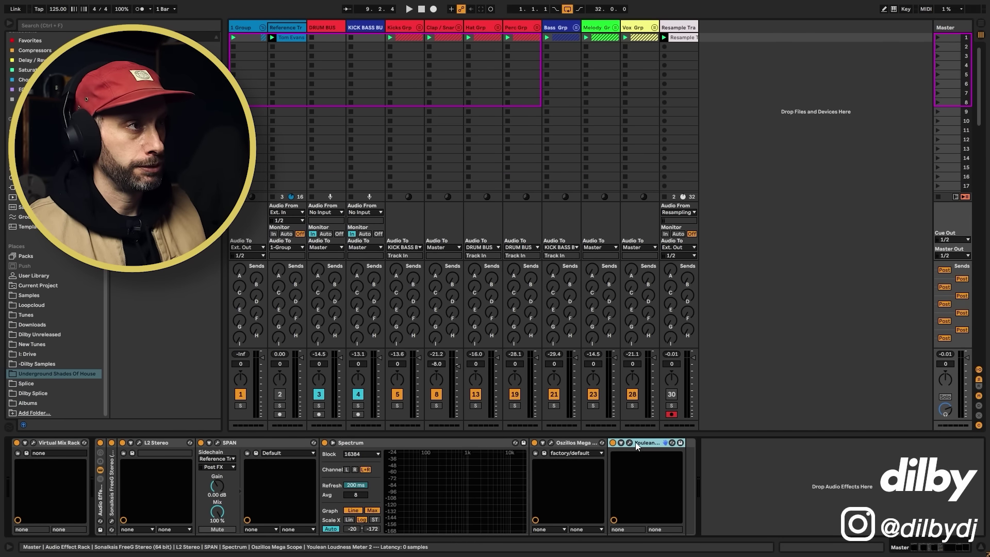
# Measure the loudness of the soloed Reference Track with its Youlean Loudness Meter 2, and close the meter
pyautogui.click(285, 27)
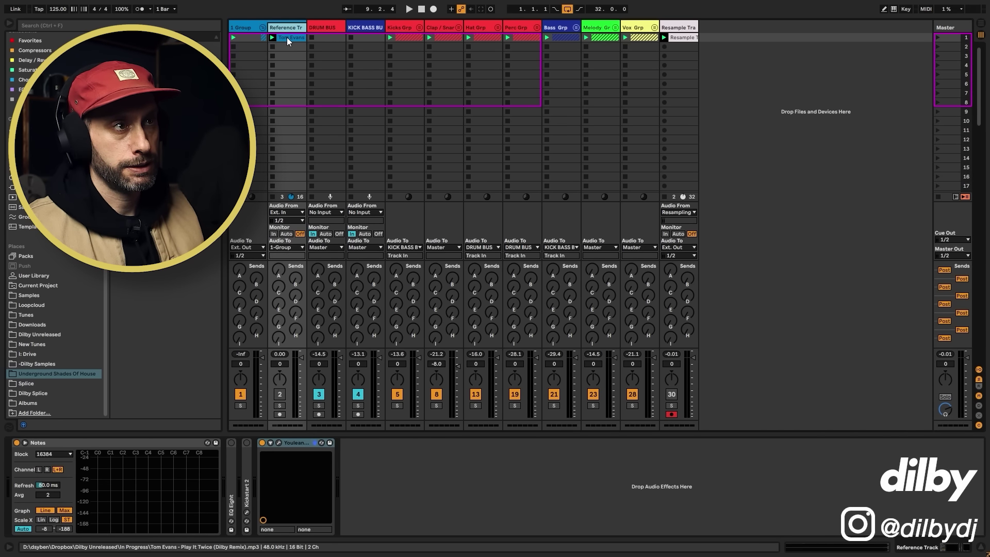
pyautogui.click(287, 37)
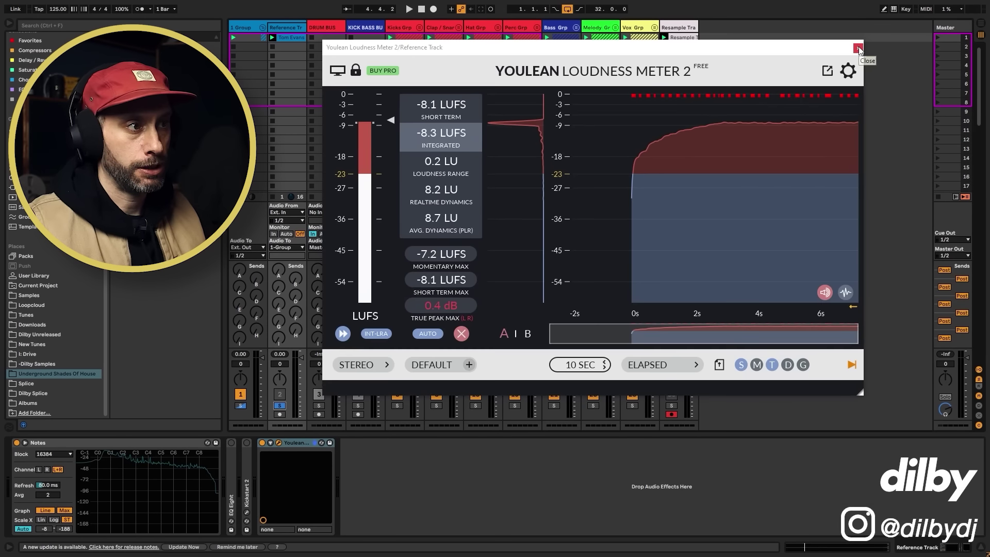
pyautogui.click(964, 46)
# Open the resampled clip, and play the mix to measure its loudness with the Master track's Youlean Loudness Meter 2
pyautogui.click(742, 33)
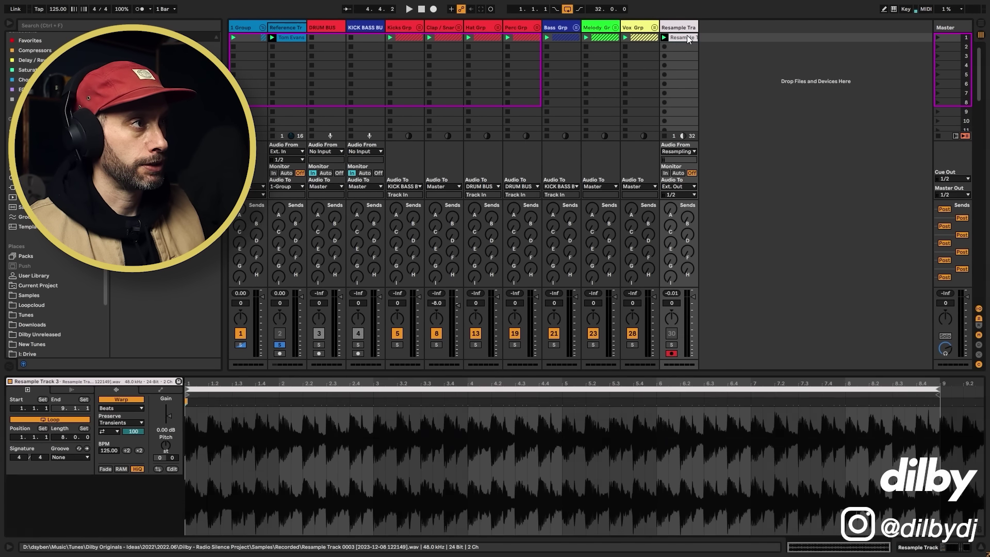
pyautogui.click(953, 28)
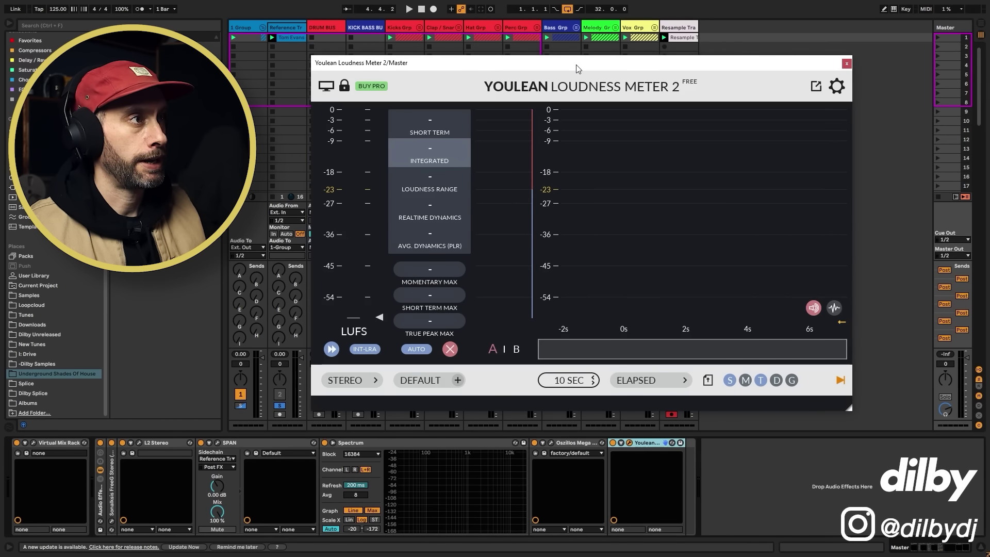
pyautogui.press('space')
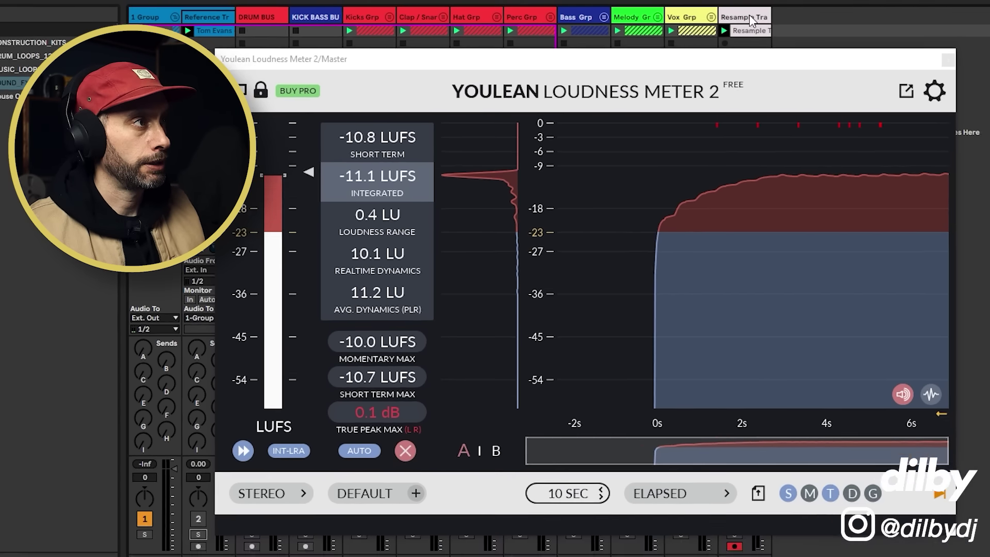
# Compare the waveforms of the reference and resampled clips up close, highlighting about half a bar in bar 3 of the resampled clip
pyautogui.click(750, 18)
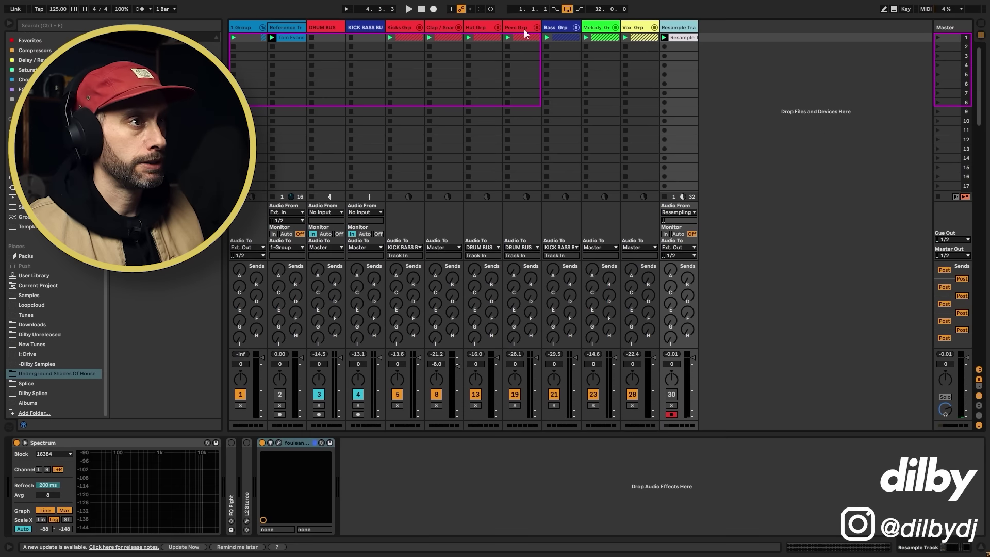
pyautogui.doubleClick(284, 37)
pyautogui.doubleClick(439, 389)
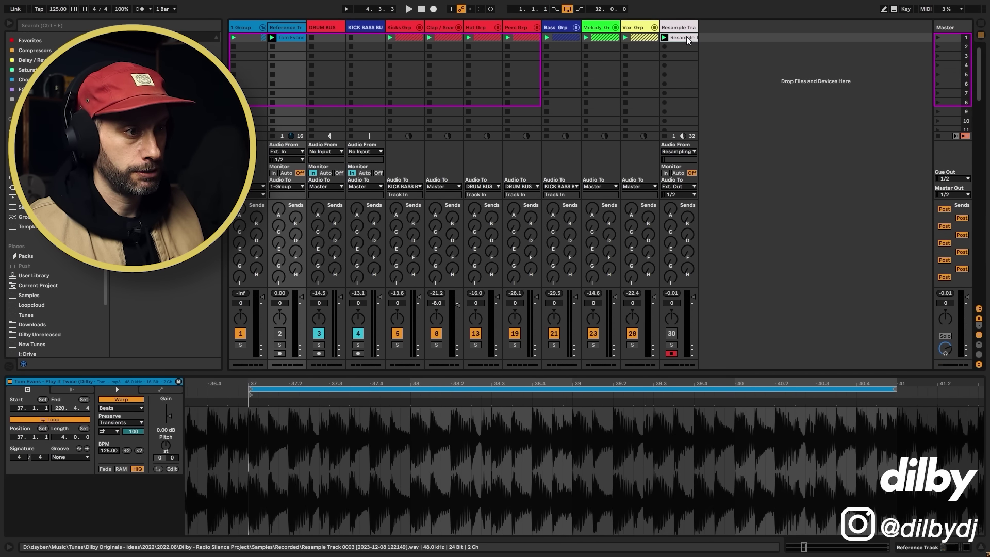
pyautogui.click(686, 37)
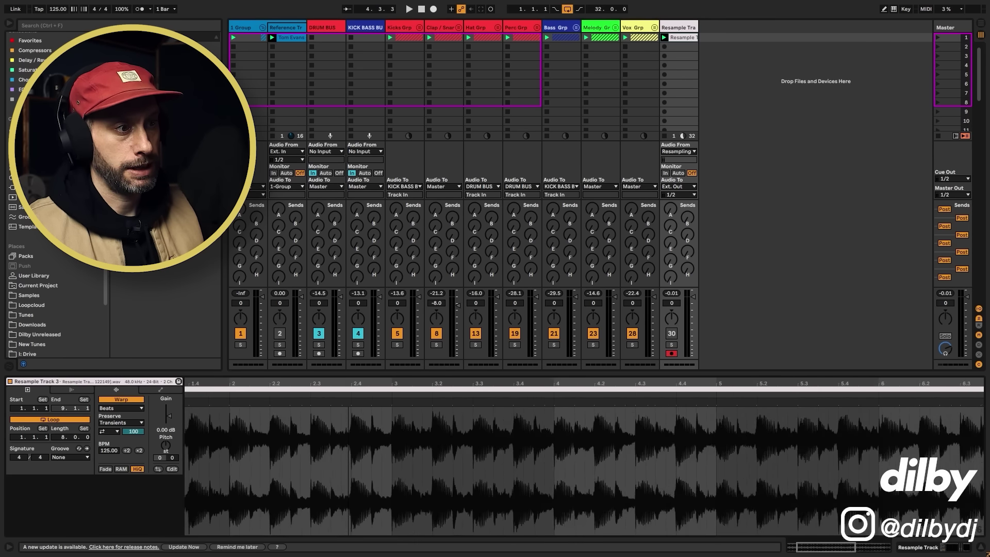
pyautogui.moveTo(349, 383); pyautogui.dragTo(359, 383)
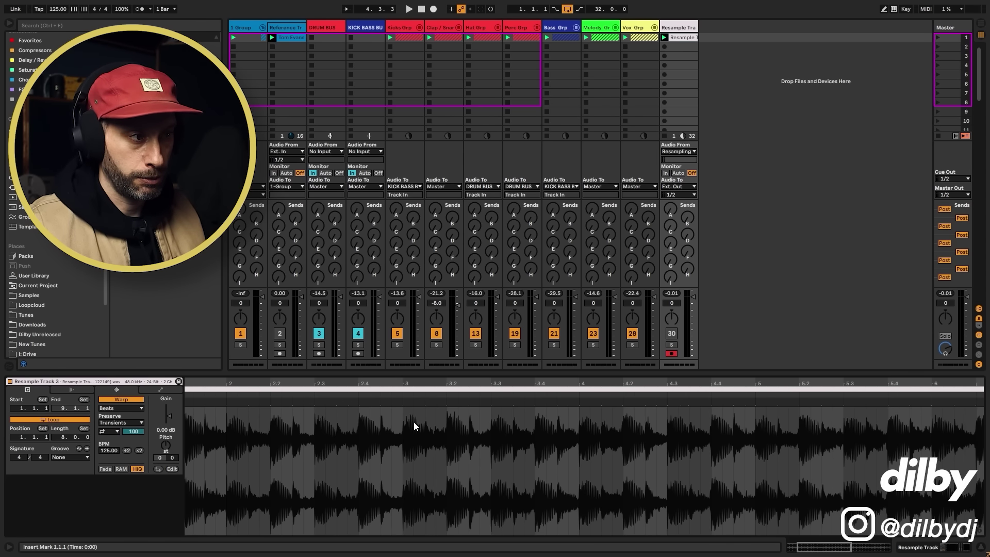
pyautogui.moveTo(415, 424); pyautogui.dragTo(451, 429)
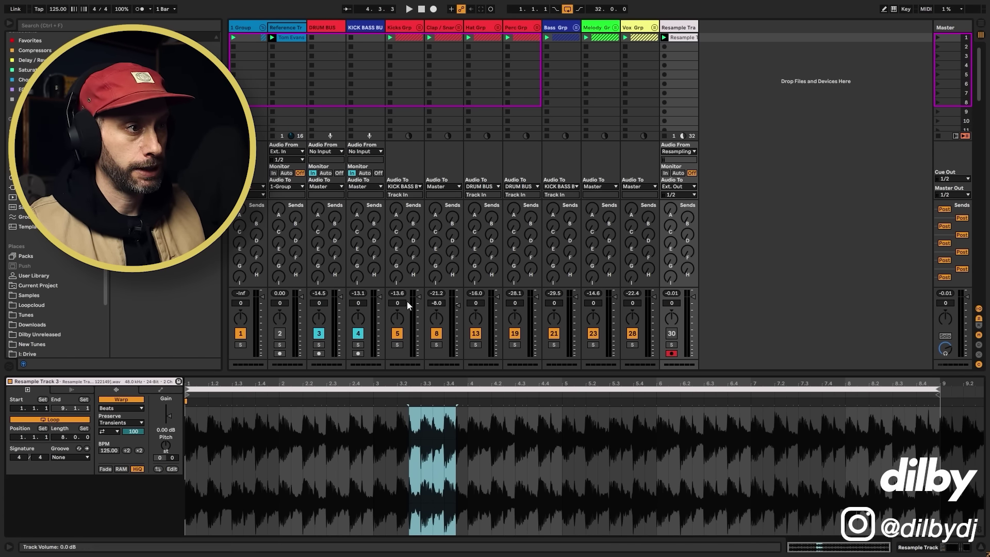
# Set the reference clip's loop to only its first kick, starting at 1.1.1 with a length of 0.1.0
pyautogui.click(284, 37)
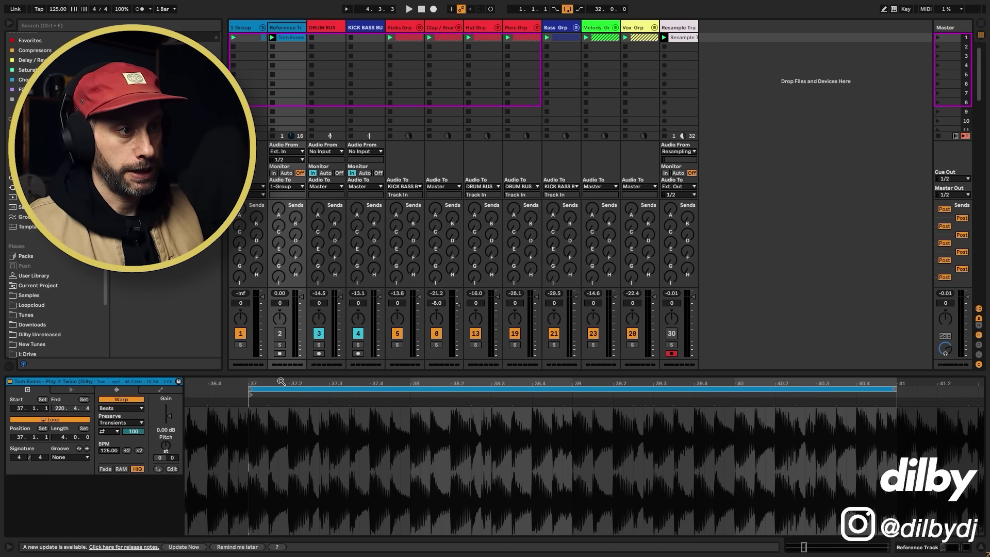
pyautogui.moveTo(281, 381); pyautogui.dragTo(445, 386)
pyautogui.moveTo(203, 383); pyautogui.dragTo(204, 448)
pyautogui.moveTo(263, 433); pyautogui.dragTo(190, 432)
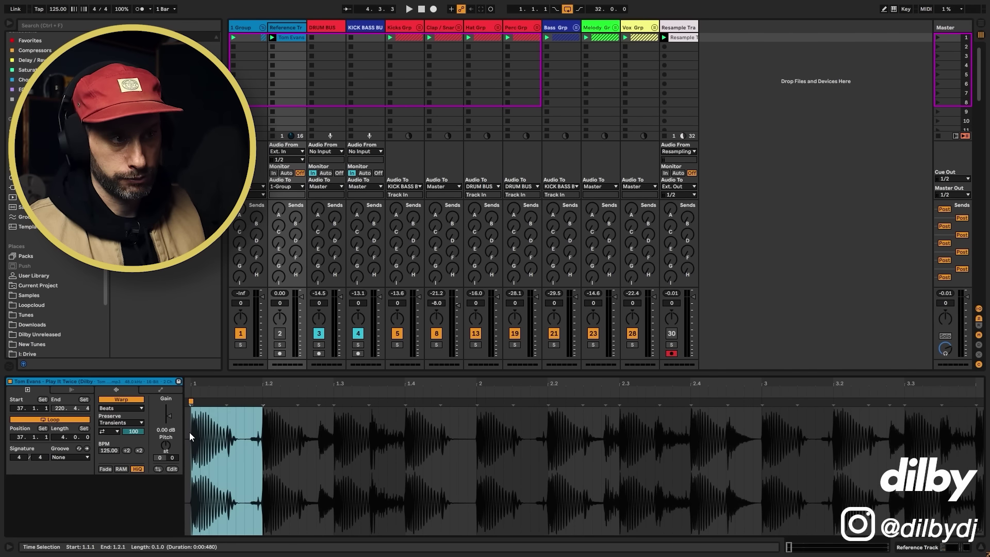
pyautogui.hotkey('ctrl', 'l')
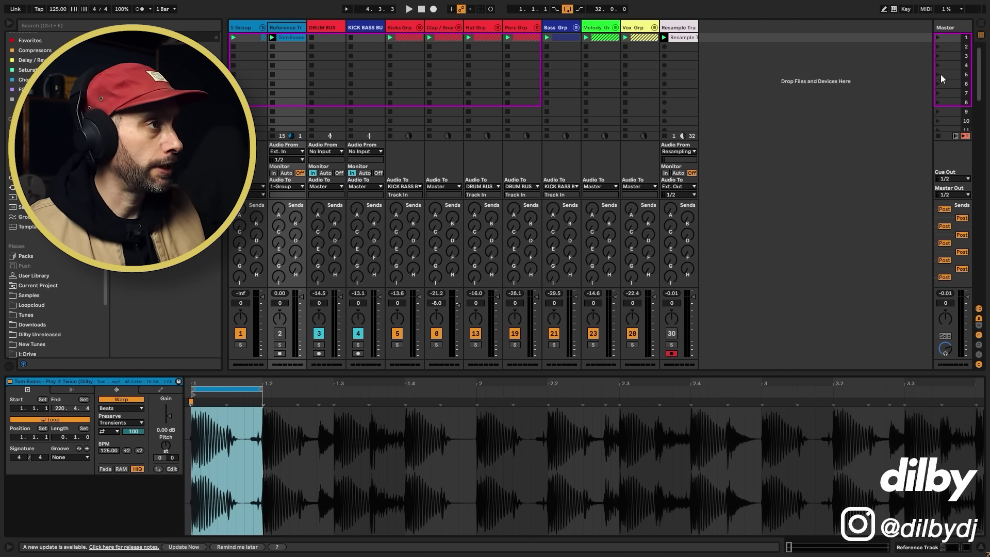
# Expand the Notes spectrum analyzer on the Reference Track and play the looped kick to examine its fundamental note, stopping playback at the end
pyautogui.click(281, 28)
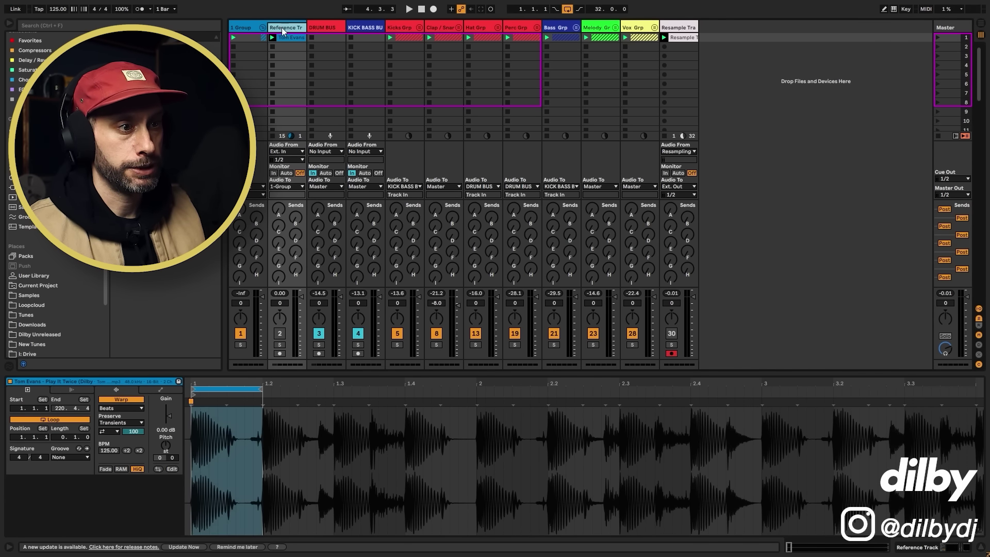
pyautogui.click(53, 442)
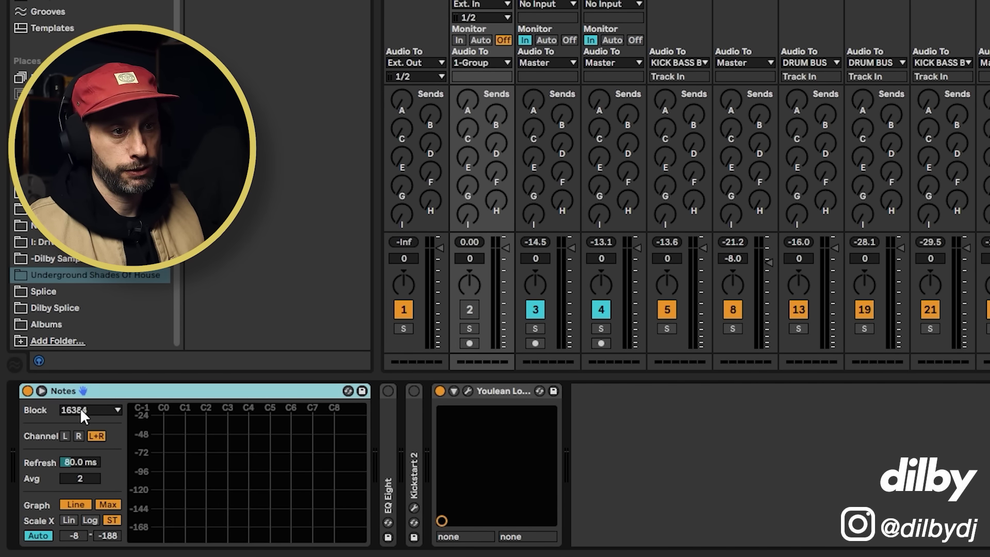
pyautogui.click(42, 390)
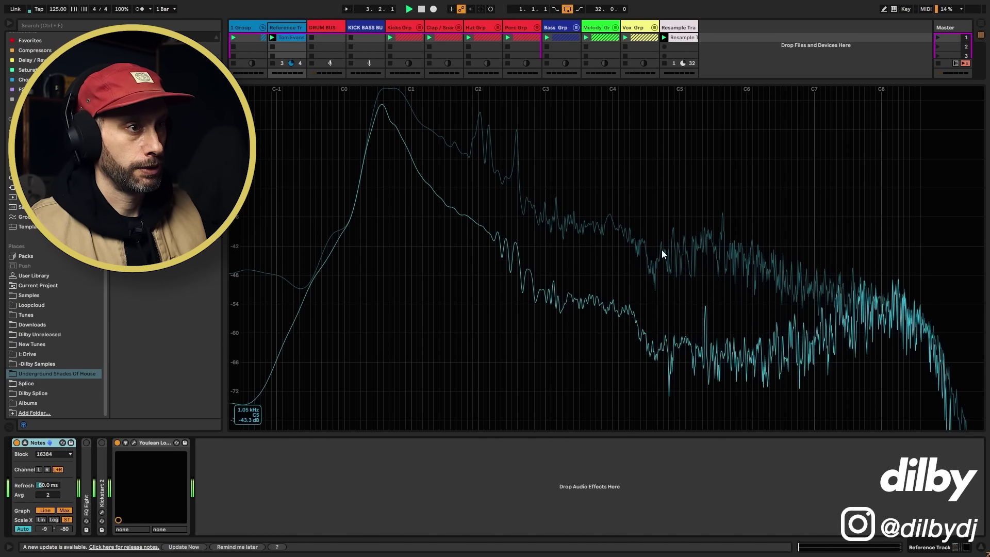
pyautogui.press('space')
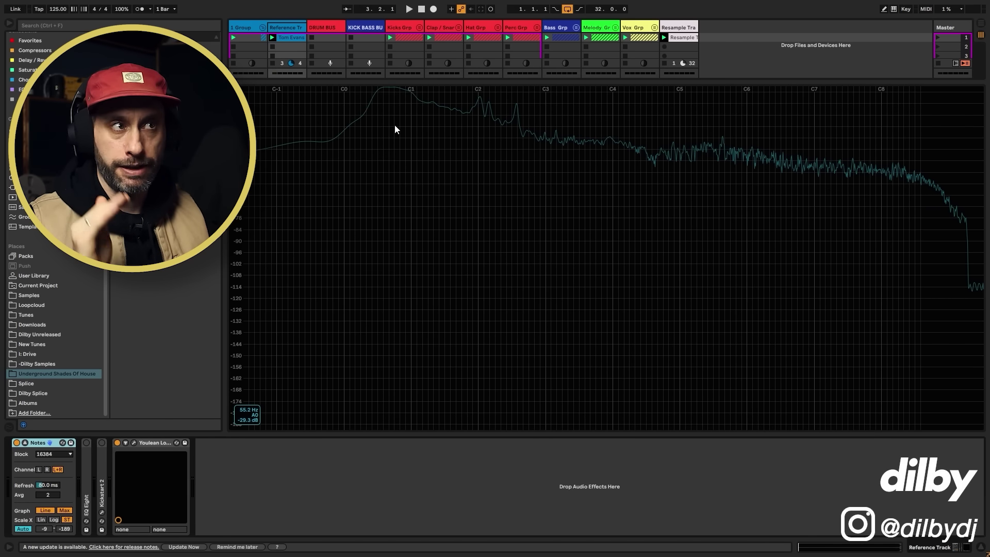
# Solo the Reference Track and play its looped first kick, examining the fundamental in the Notes spectrum analyzer
pyautogui.click(291, 37)
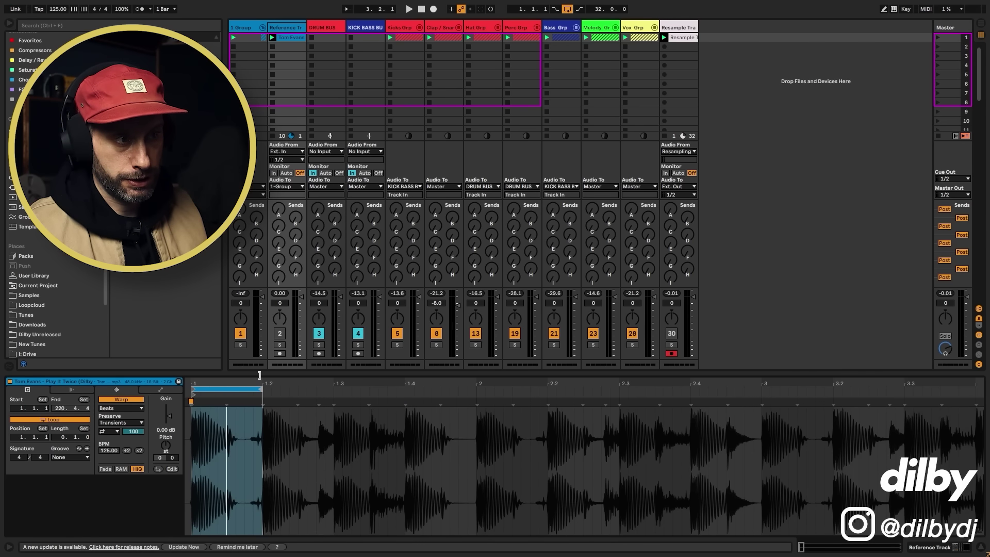
pyautogui.moveTo(237, 383); pyautogui.dragTo(244, 438)
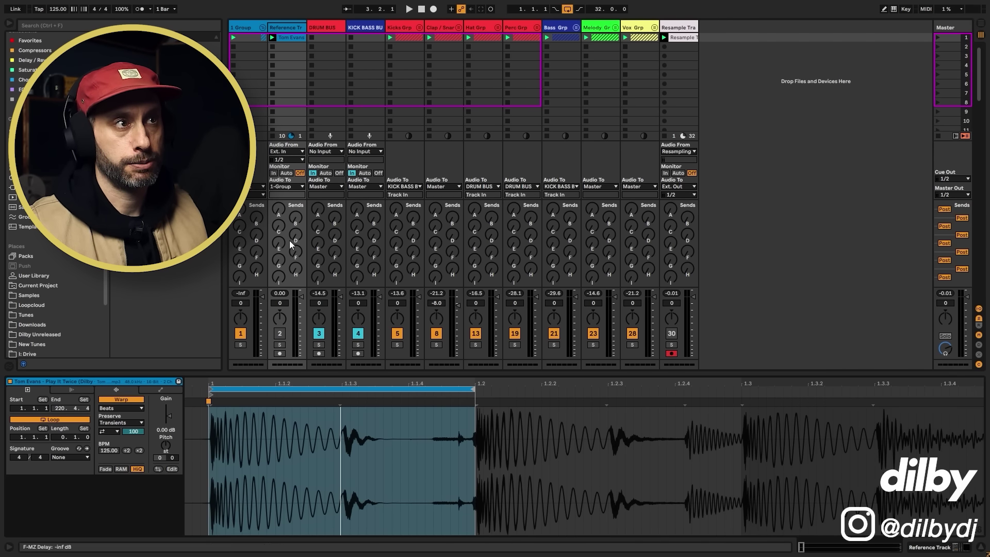
pyautogui.click(279, 345)
pyautogui.press('space')
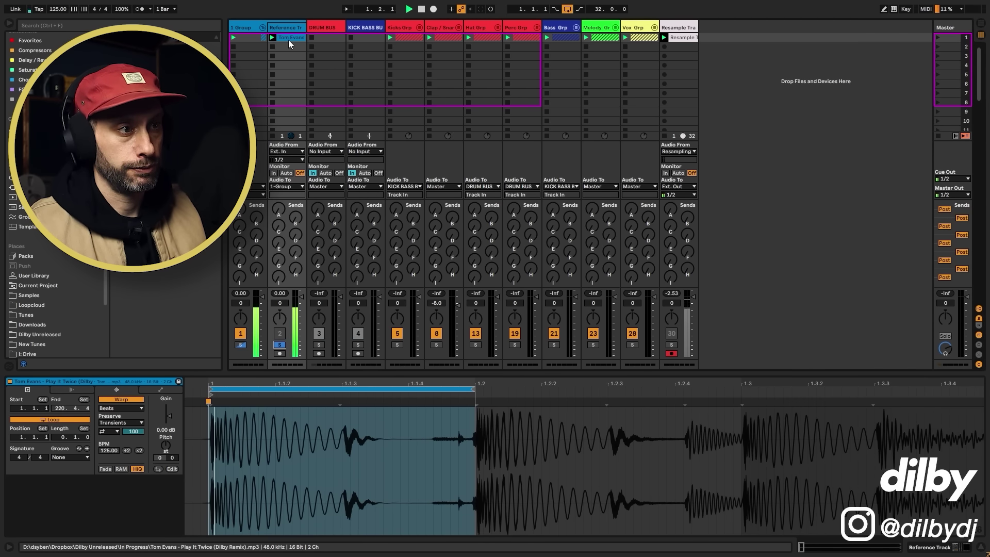
pyautogui.hotkey('shift', 'Tab')
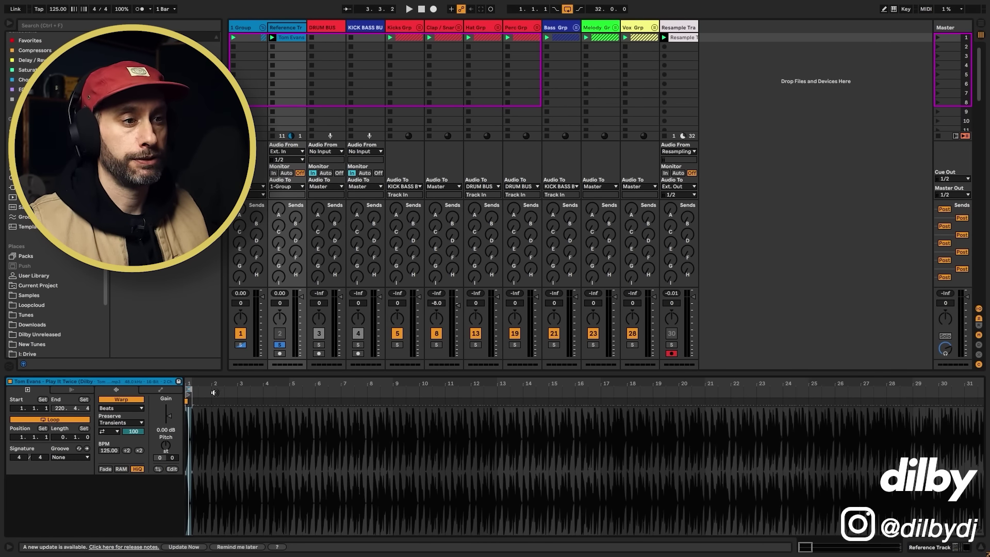
# Loop two bars of the reference clip from 113.1.1 and play them to examine the section in the Notes spectrum
pyautogui.click(214, 392)
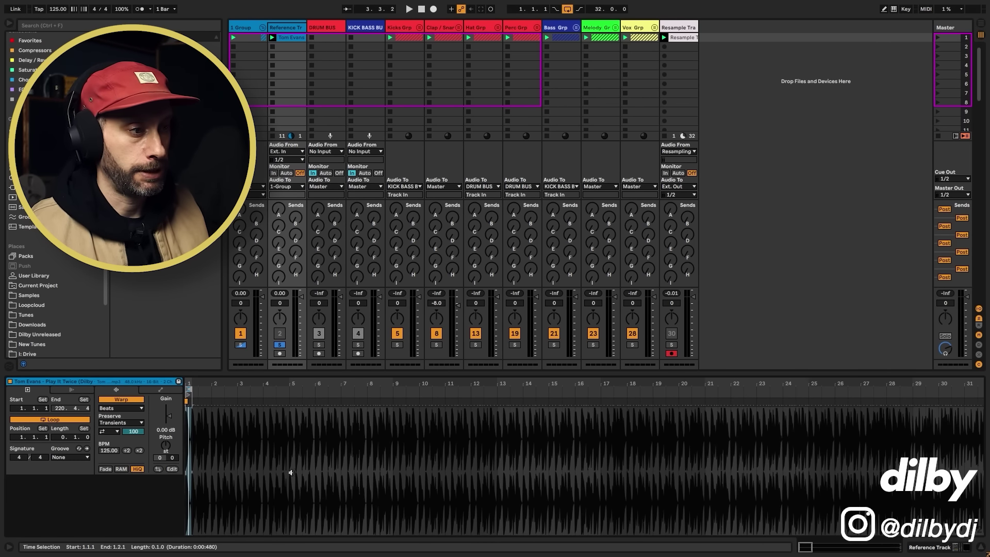
pyautogui.moveTo(805, 546); pyautogui.dragTo(819, 524)
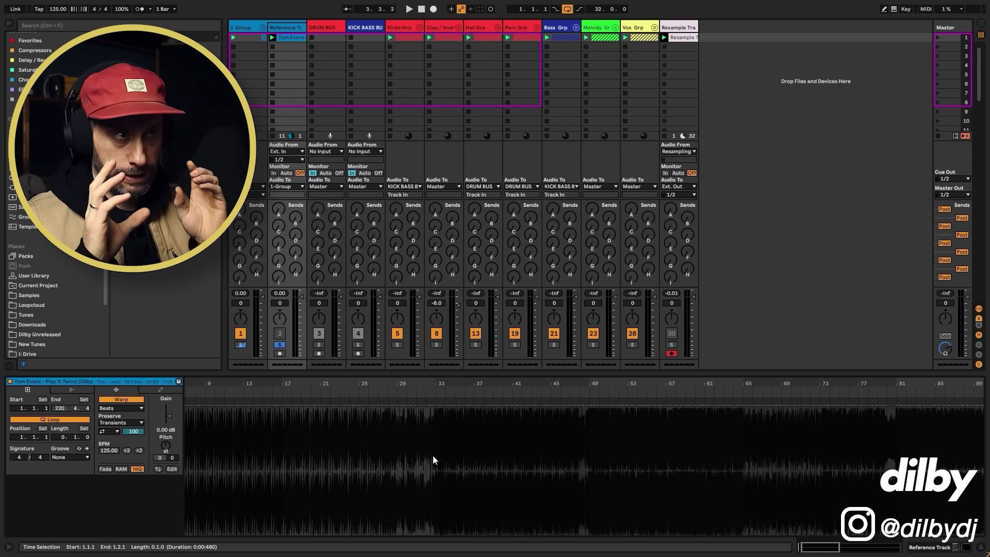
pyautogui.scroll(-3, 432, 456)
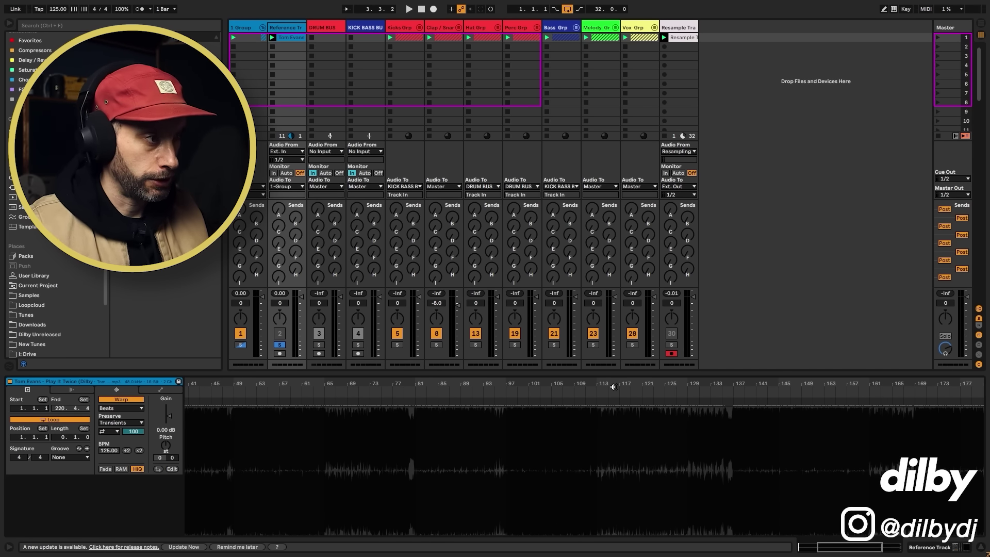
pyautogui.moveTo(600, 385); pyautogui.dragTo(549, 457)
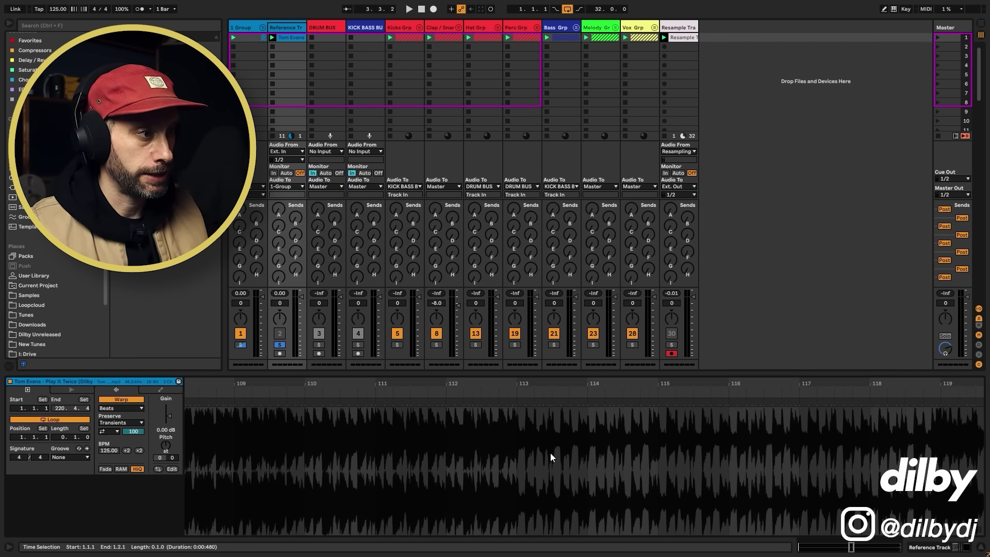
pyautogui.click(525, 437)
pyautogui.press('space')
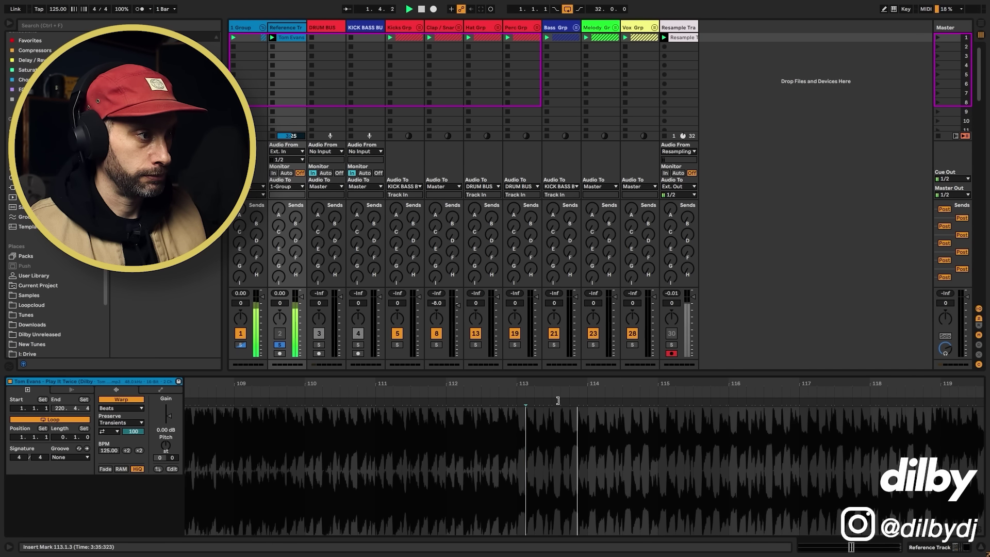
pyautogui.press('space')
pyautogui.moveTo(518, 415); pyautogui.dragTo(658, 419)
pyautogui.hotkey('ctrl', 'l')
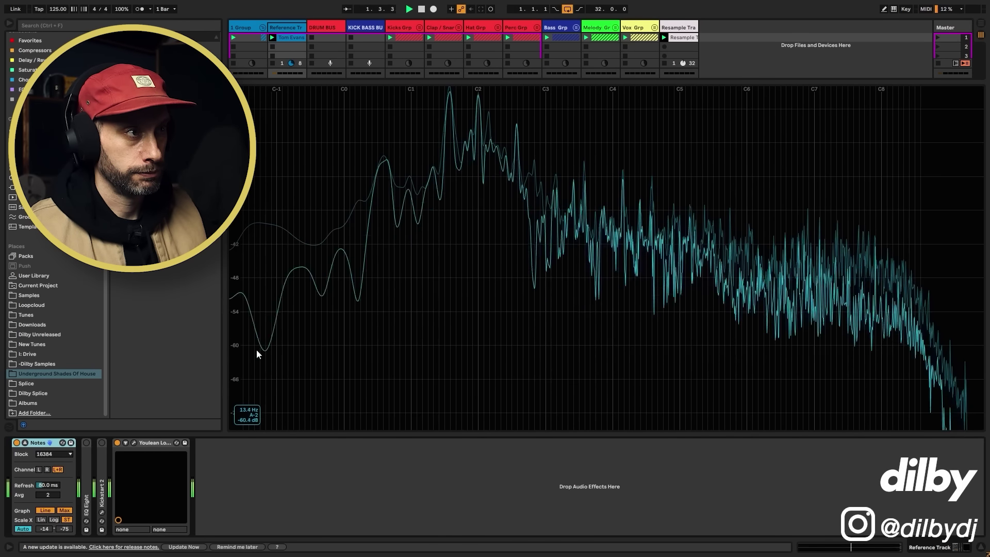
pyautogui.press('space')
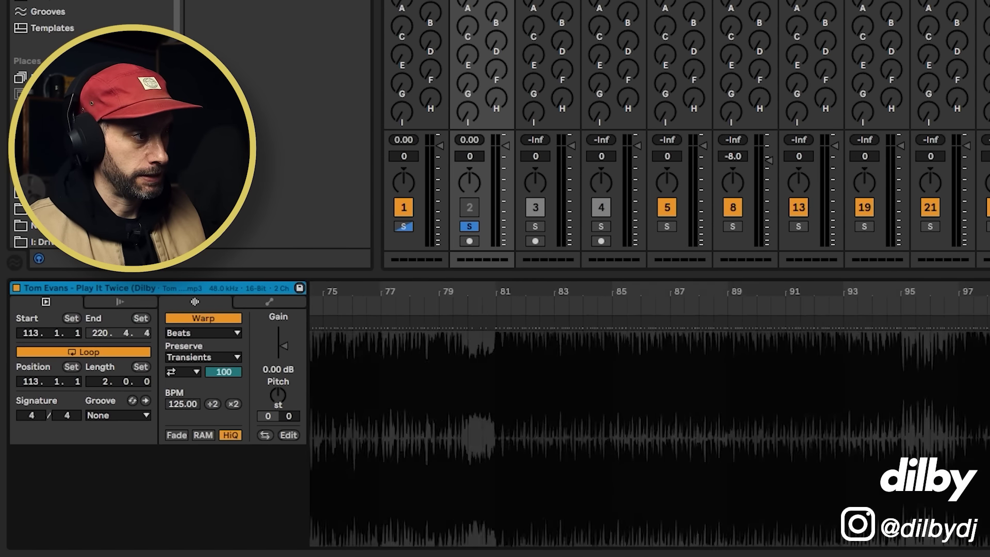
# Set the reference clip's loop to one bar starting at 35.1.1 with a length of 1.0.0, and audition it
pyautogui.moveTo(639, 290); pyautogui.dragTo(969, 258)
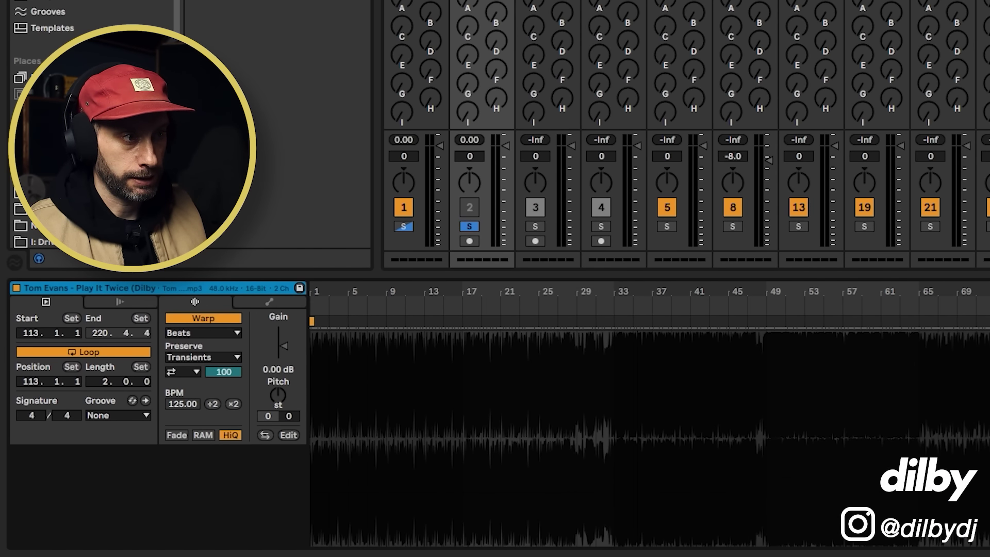
pyautogui.moveTo(635, 292); pyautogui.dragTo(745, 302)
pyautogui.moveTo(681, 349); pyautogui.dragTo(989, 351)
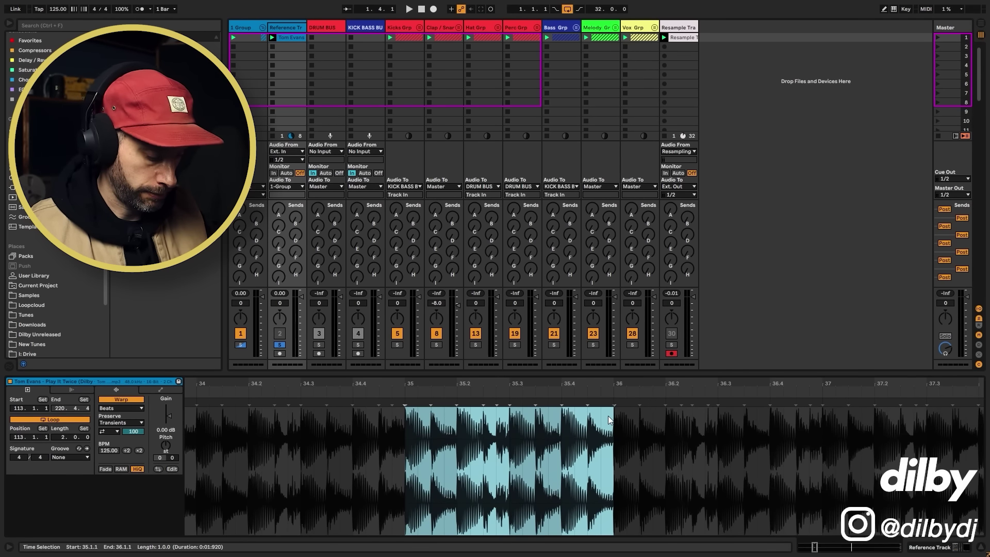
pyautogui.hotkey('ctrl', 'l')
pyautogui.press('space')
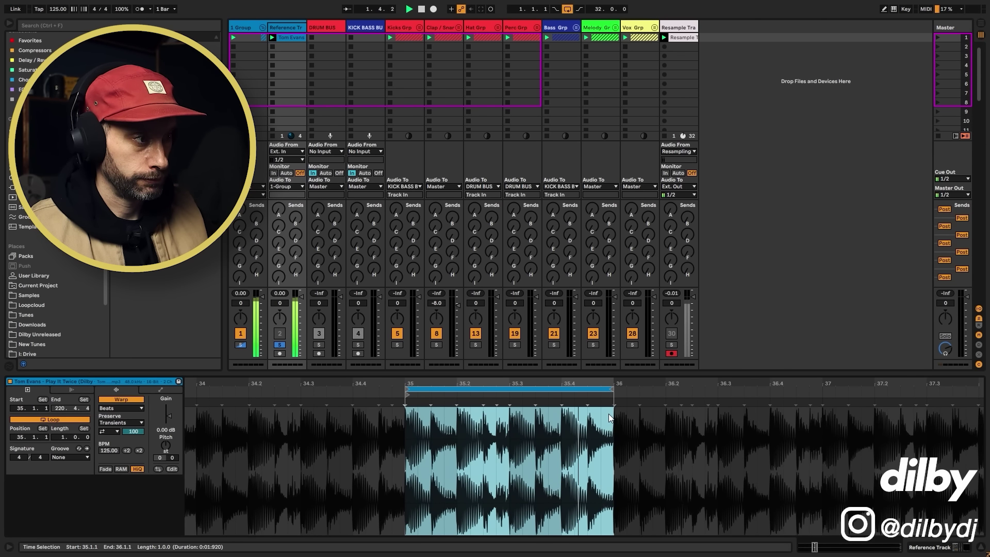
pyautogui.press('space')
# Isolate the bass note between the first two kicks of bar 35, examine it in the Notes spectrum, and collapse the analyzer
pyautogui.scroll(4, 450, 433)
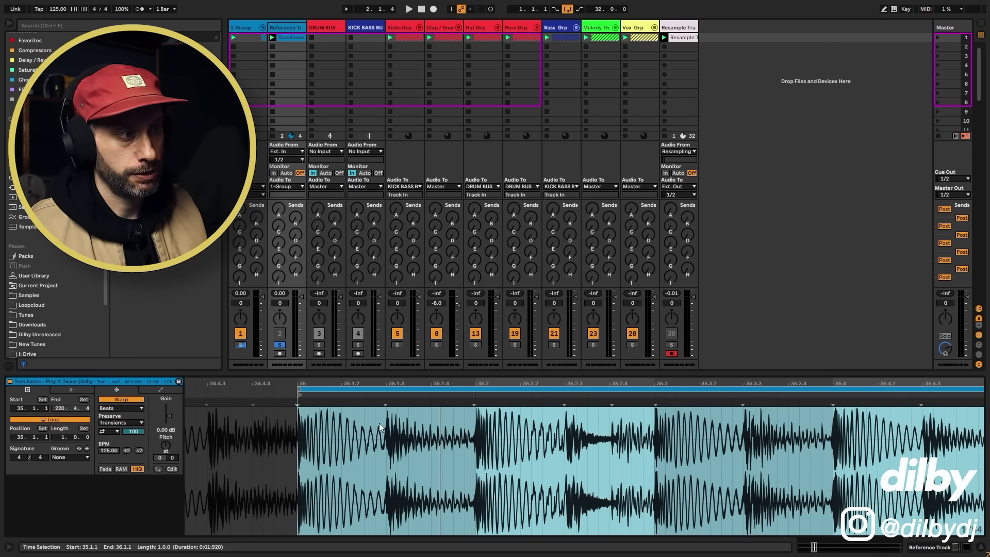
pyautogui.moveTo(384, 435); pyautogui.dragTo(472, 428)
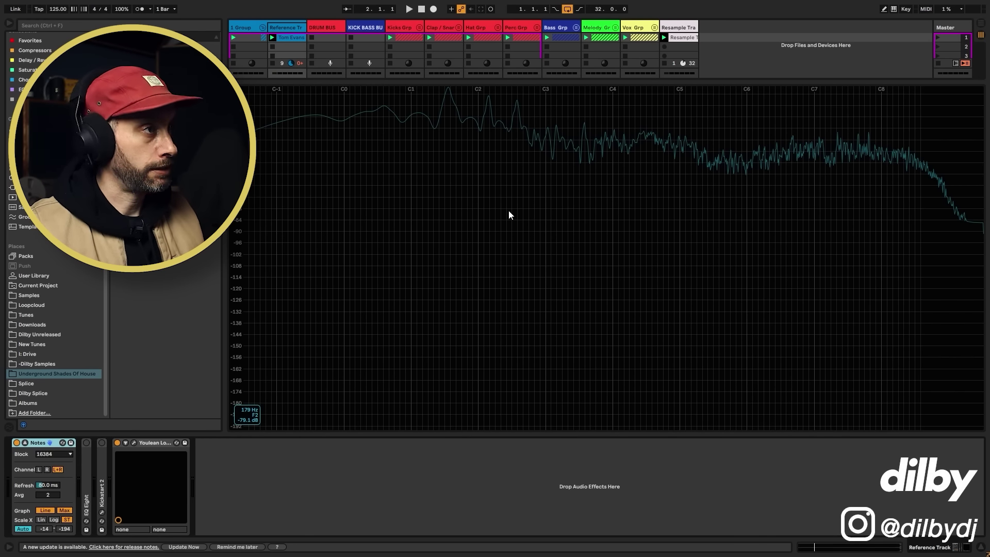
pyautogui.doubleClick(509, 210)
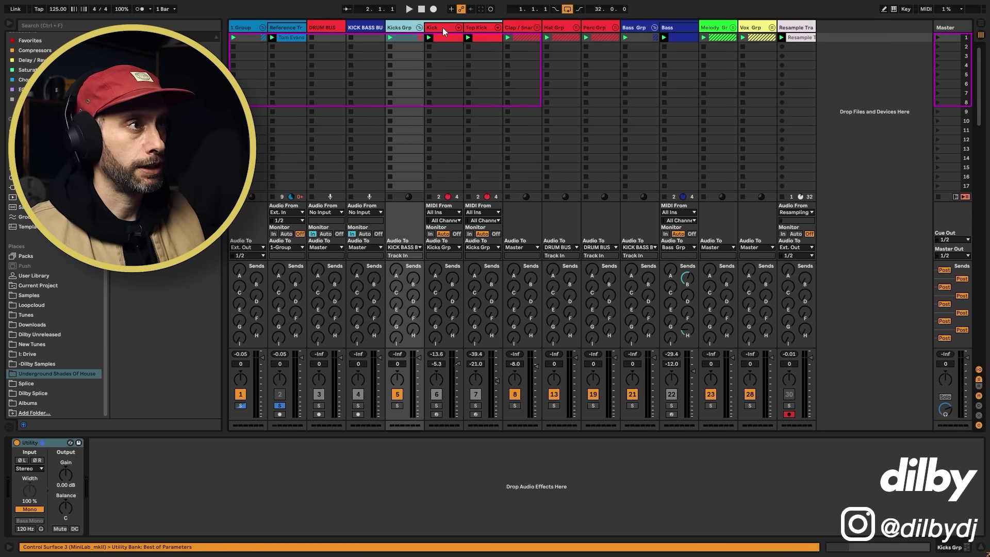
# Solo the Kicks Grp and set it to -2 dB, checking its level in the Master's Youlean Loudness Meter 2
pyautogui.click(443, 31)
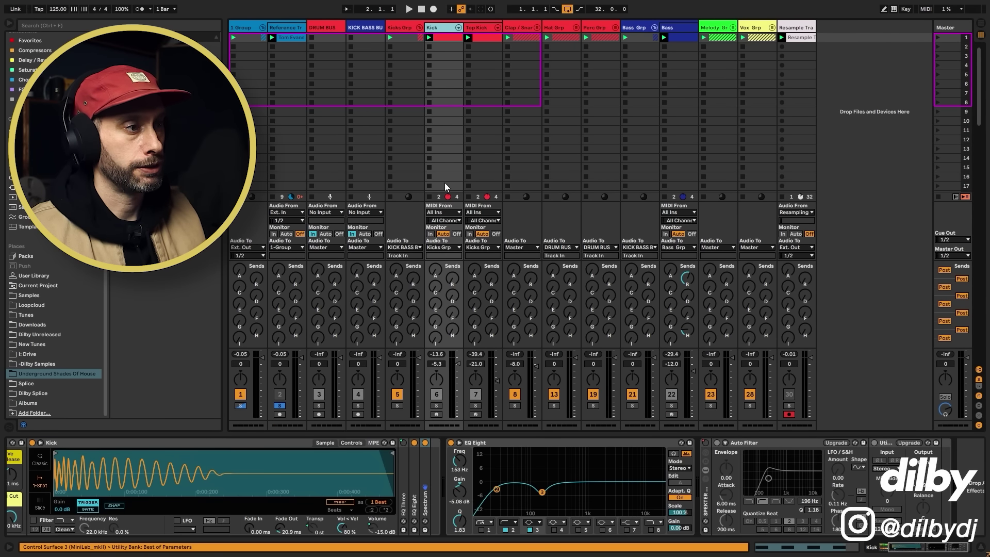
pyautogui.click(437, 406)
pyautogui.click(475, 406)
pyautogui.click(475, 405)
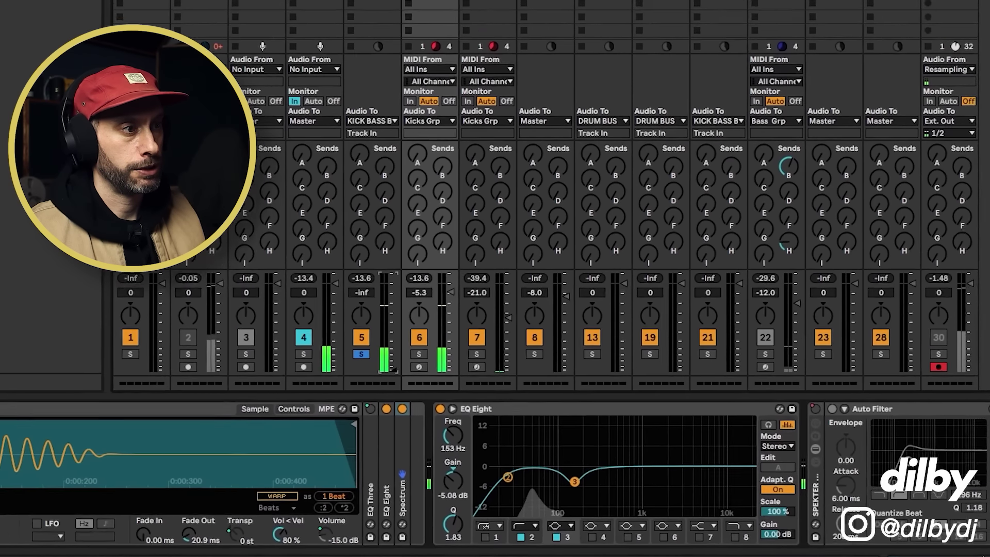
pyautogui.moveTo(385, 371); pyautogui.dragTo(384, 292)
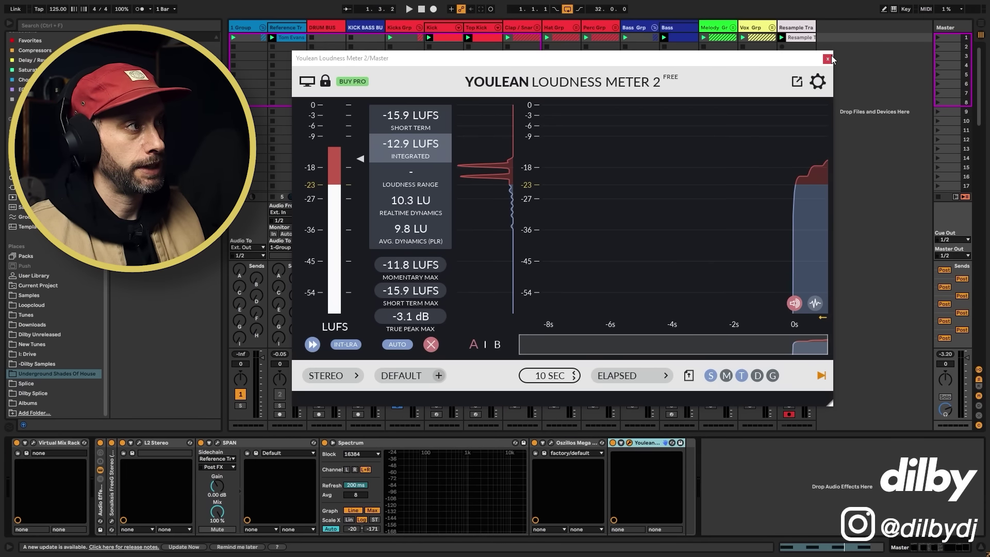
pyautogui.click(831, 58)
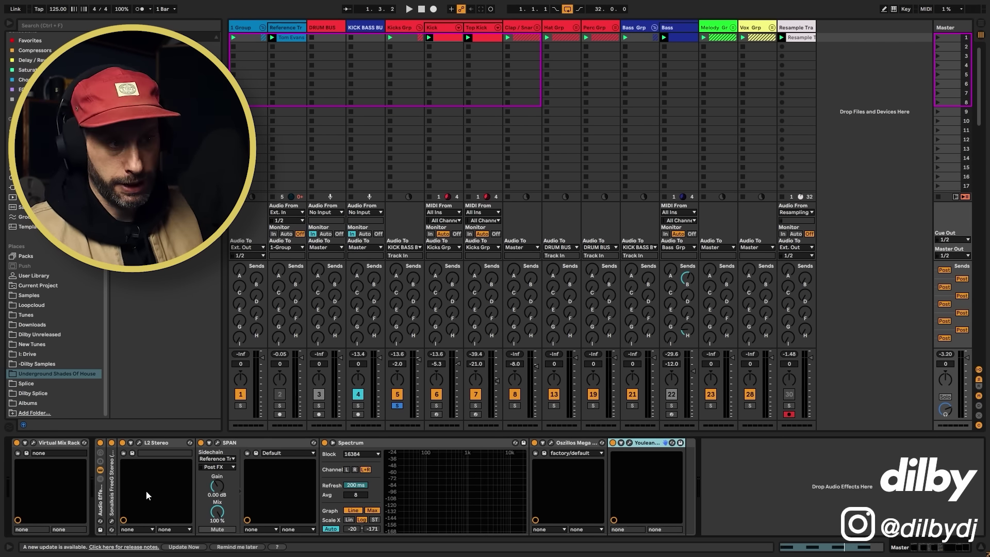
# Open the Sonalksis FreeG Stereo meter on the Master, reset its peak reading and switch the plugin on
pyautogui.doubleClick(107, 492)
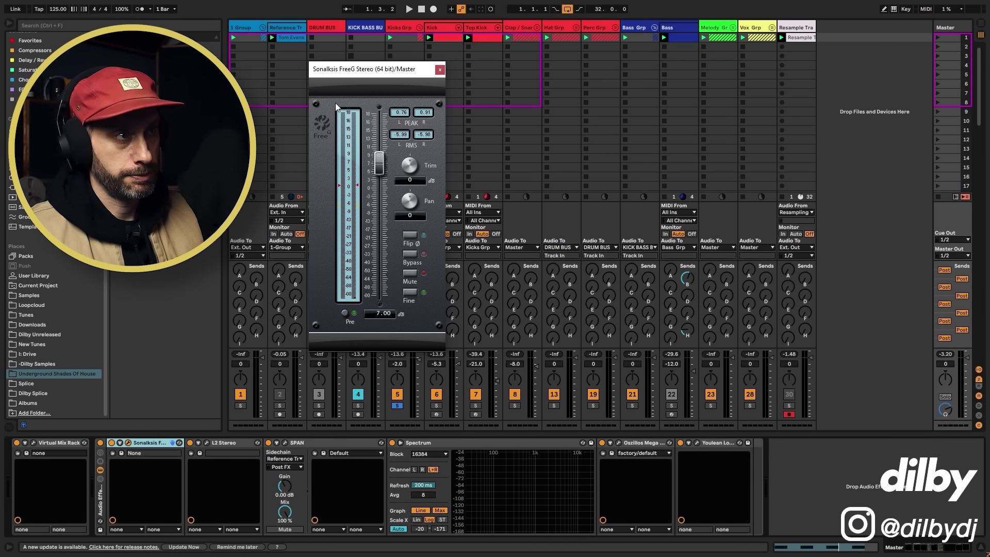
pyautogui.click(398, 111)
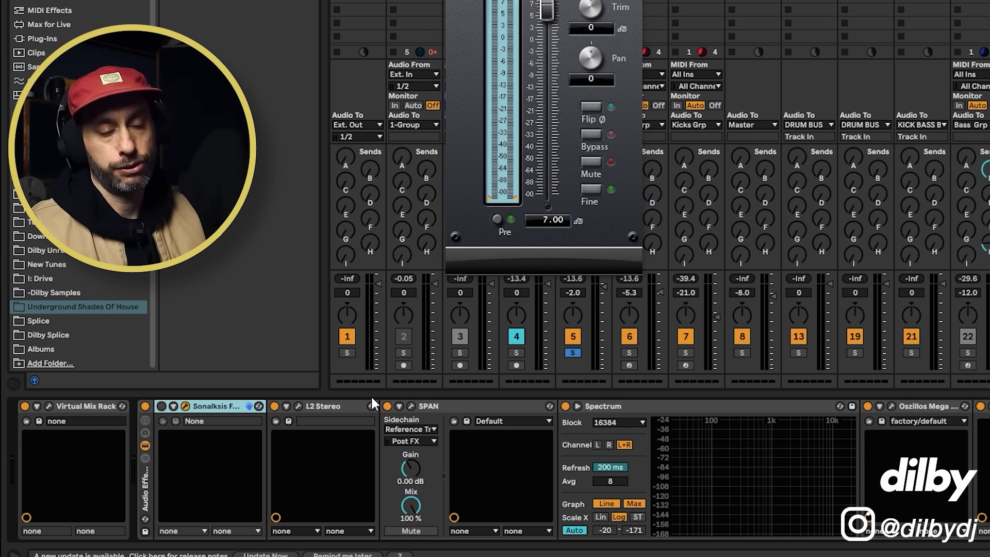
pyautogui.click(161, 406)
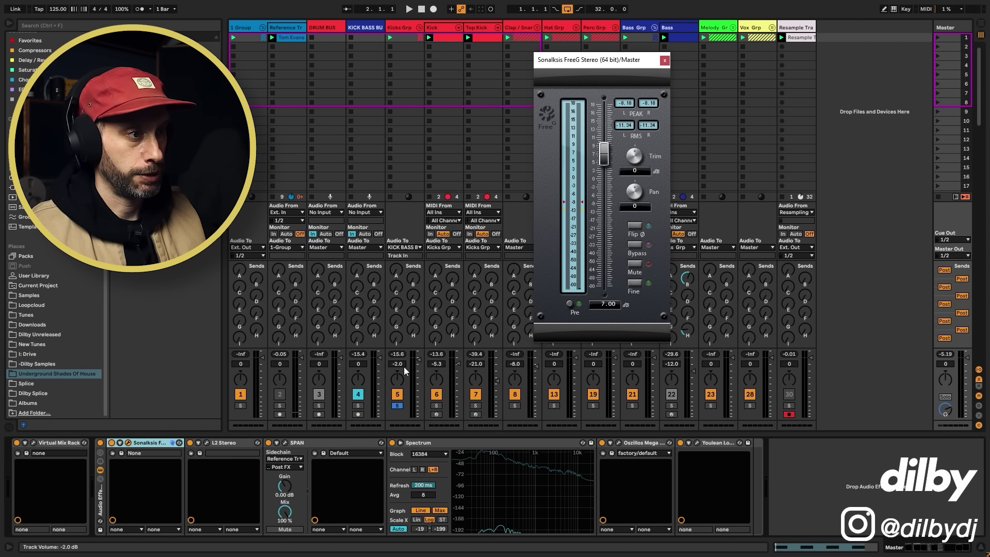
# Play the soloed kicks and raise the Kicks Grp volume to 2.4 dB, watching the peak level in FreeG
pyautogui.press('space')
pyautogui.moveTo(419, 360)
pyautogui.mouseDown()
pyautogui.moveTo(419, 351)
pyautogui.moveTo(405, 369)
pyautogui.mouseUp()
pyautogui.press('space')
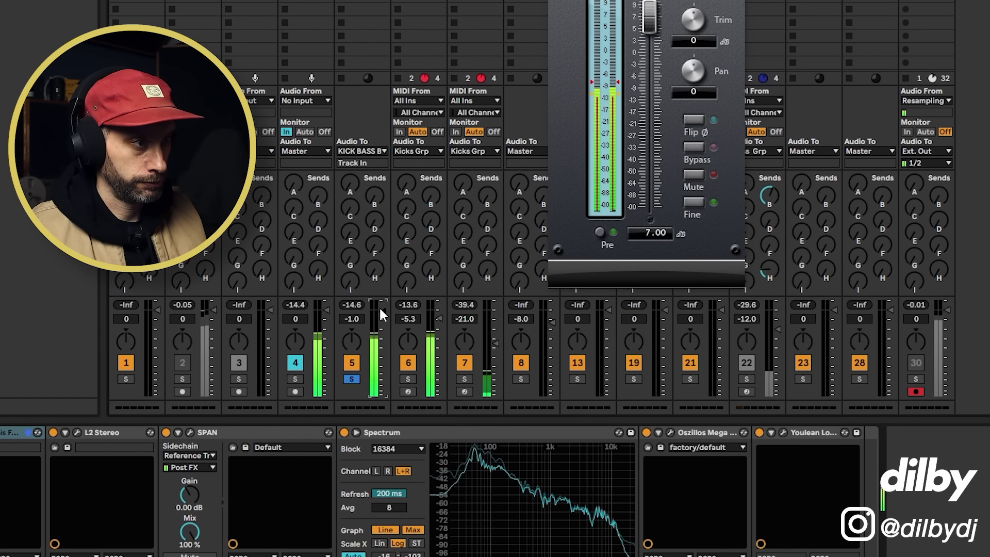
pyautogui.moveTo(381, 310); pyautogui.dragTo(380, 304)
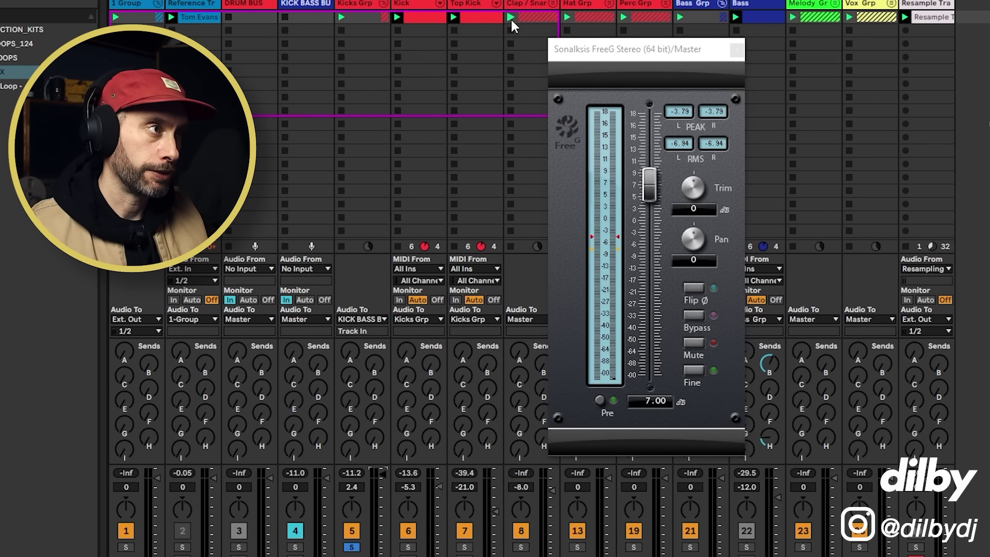
# Solo the Bass track and raise its volume to 0 dB during playback, watching the peak level in FreeG
pyautogui.click(748, 547)
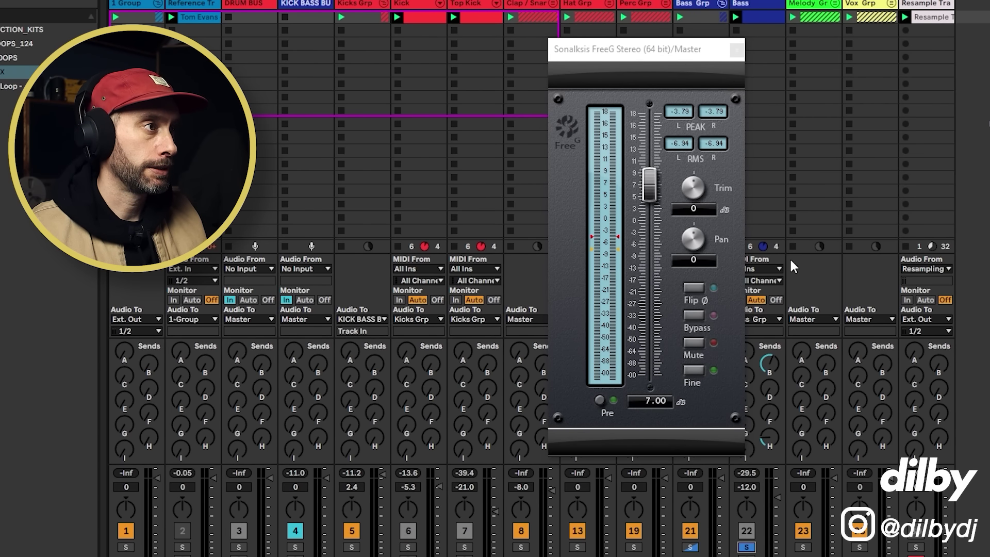
pyautogui.moveTo(679, 54); pyautogui.dragTo(509, 59)
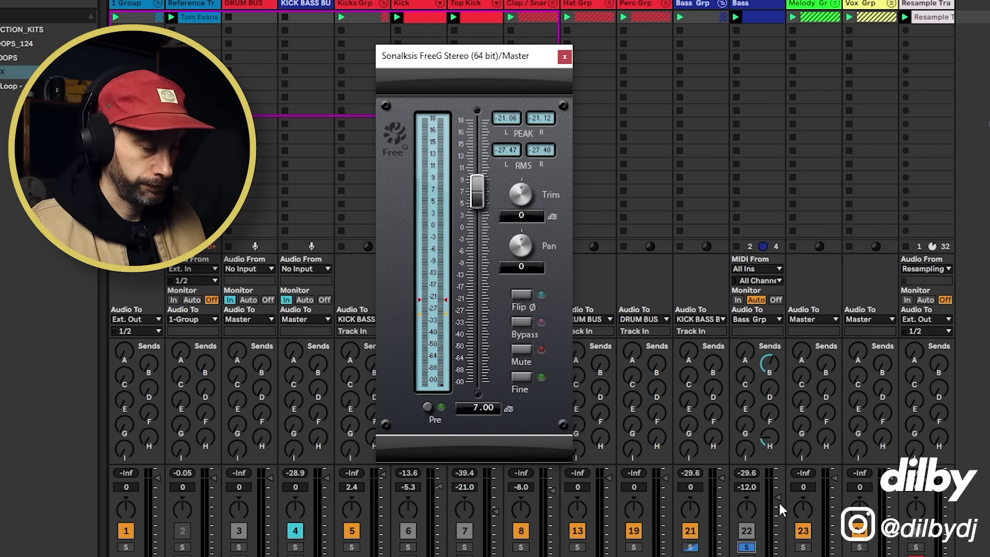
pyautogui.moveTo(778, 496); pyautogui.dragTo(777, 479)
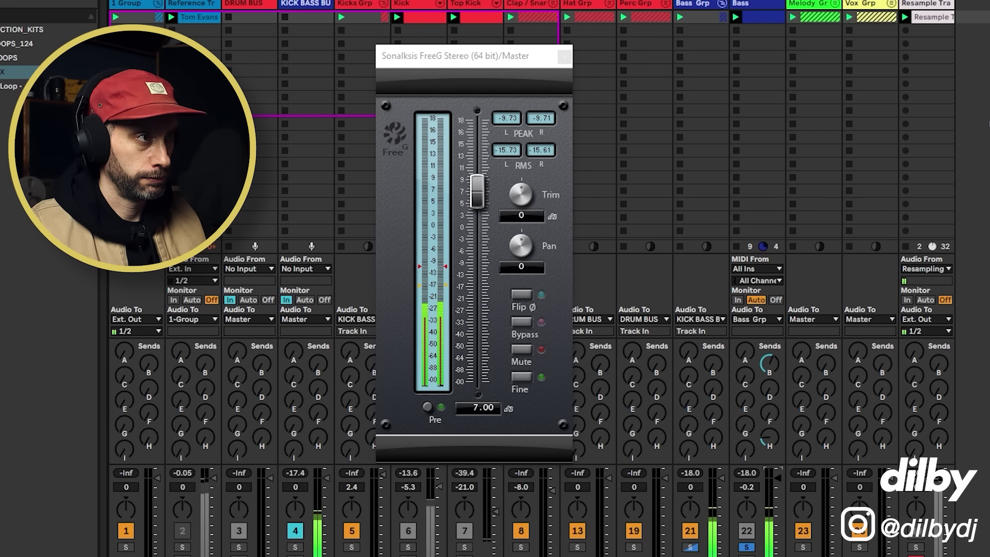
pyautogui.moveTo(778, 478); pyautogui.dragTo(777, 478)
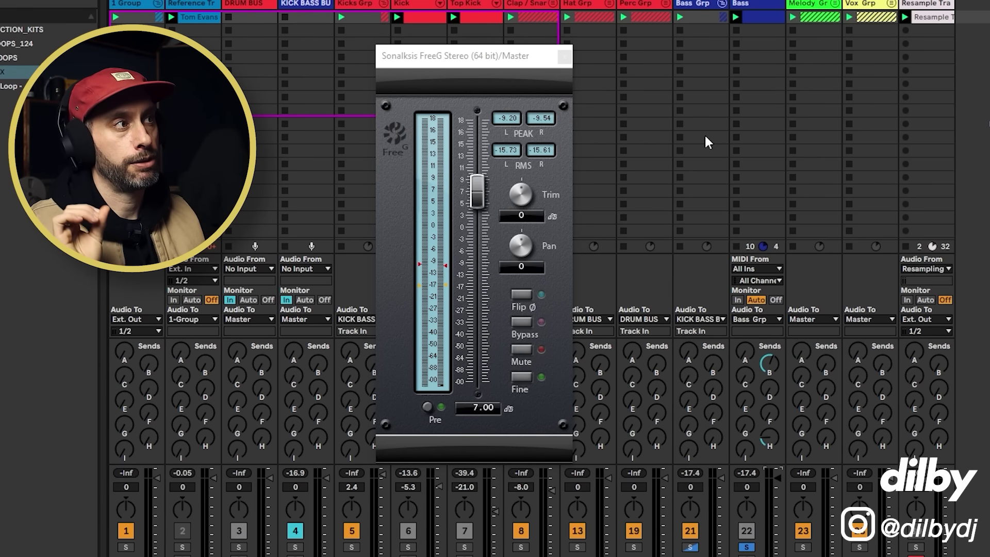
# Solo the kick and bass bus and audition both together, comparing the Bass track at -14 dB against 0 dB
pyautogui.click(295, 547)
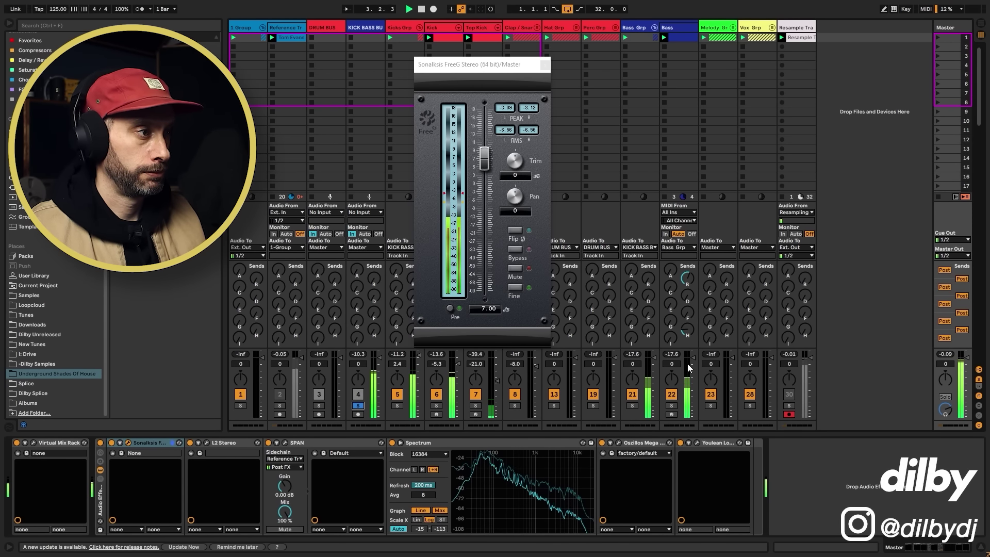
pyautogui.press('space')
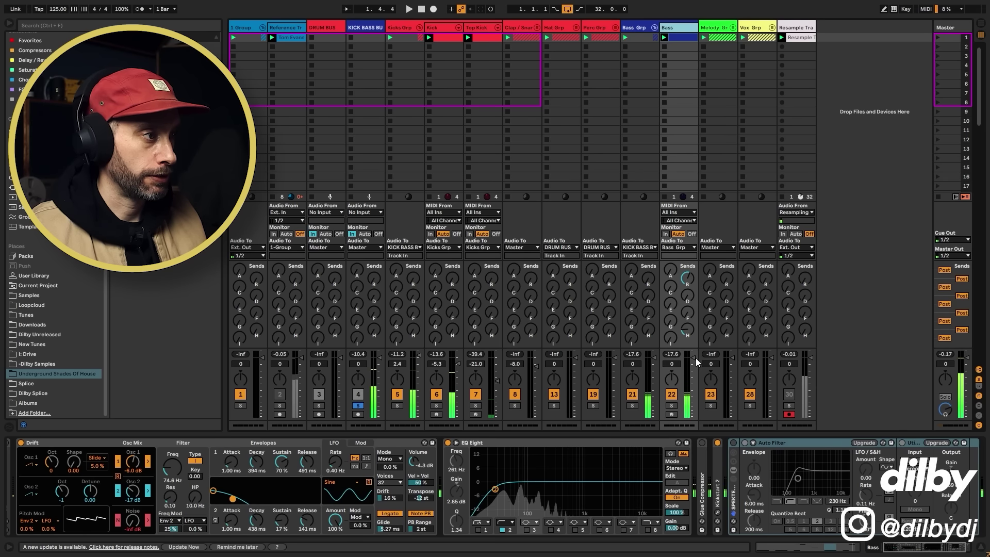
pyautogui.click(693, 358)
pyautogui.press('space')
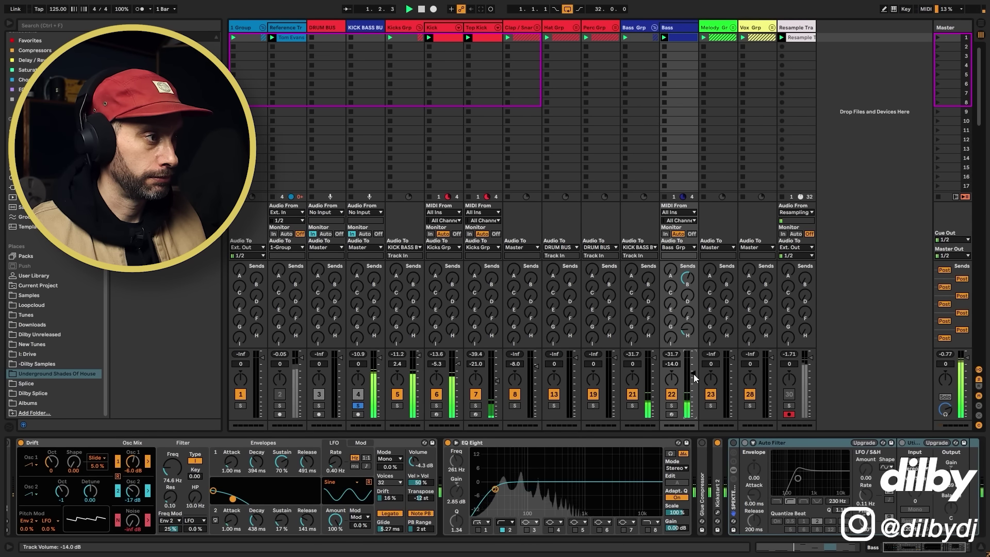
pyautogui.press('space')
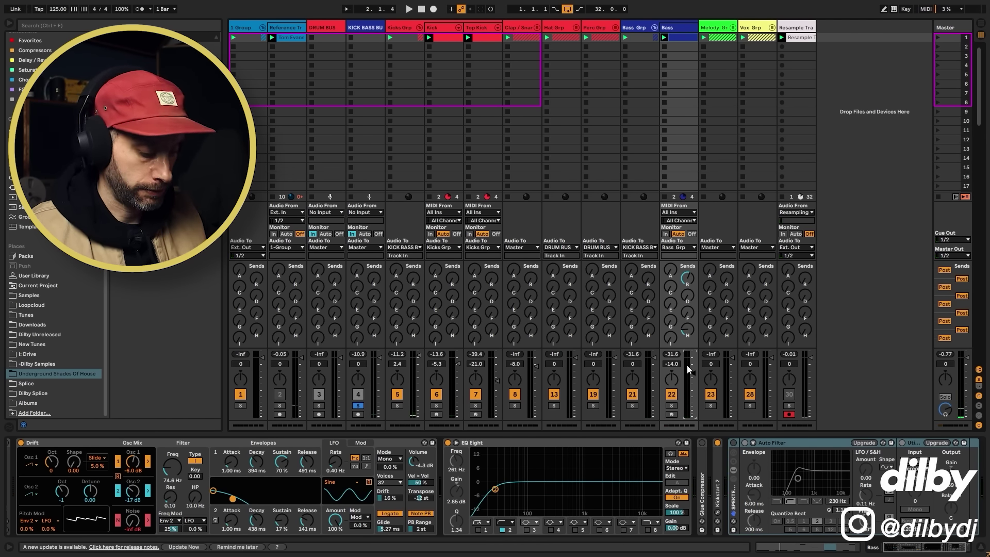
pyautogui.press('space')
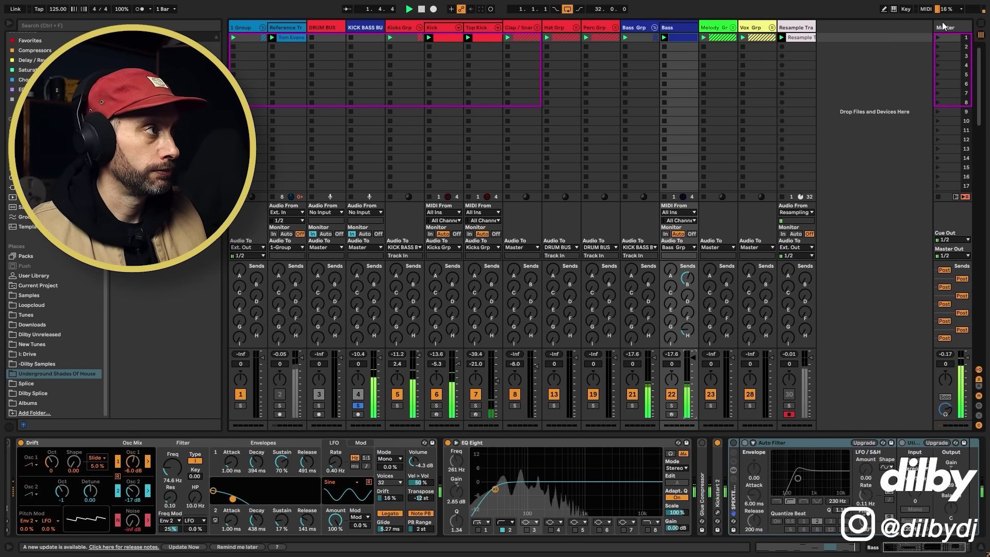
# Open the Oszillos Mega Scope on the Master, play the soloed kick and bass to examine their waveform, and hide the plugin windows
pyautogui.press('space')
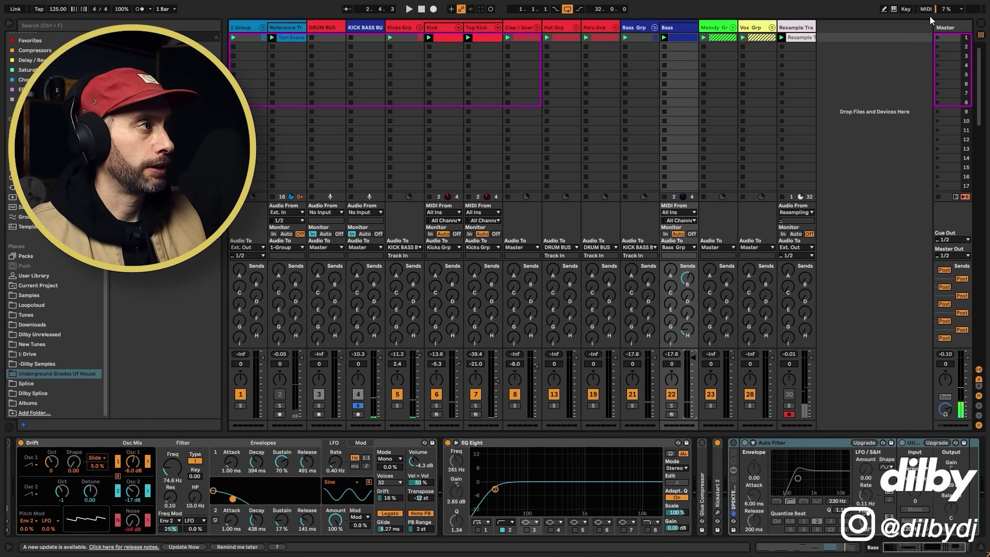
pyautogui.click(951, 26)
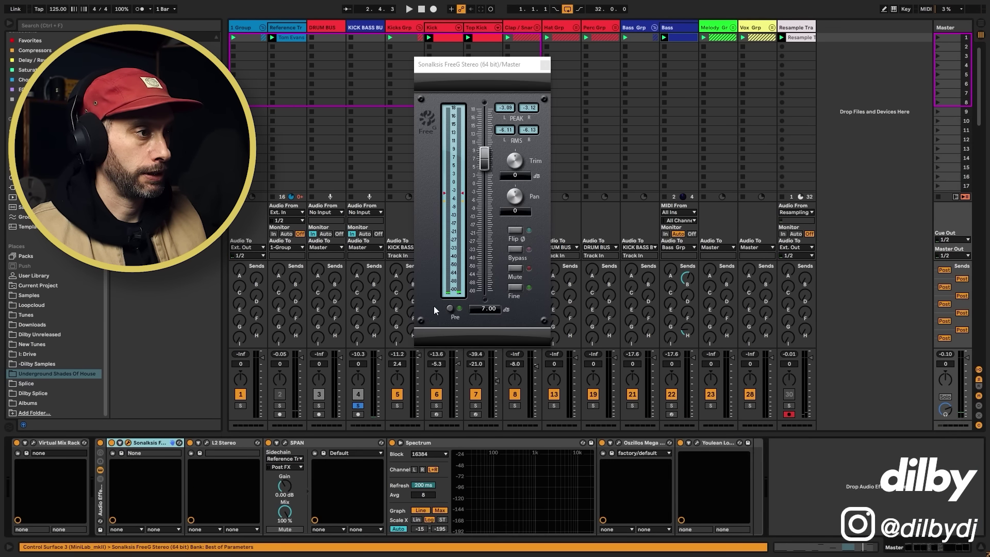
pyautogui.click(618, 443)
pyautogui.press('space')
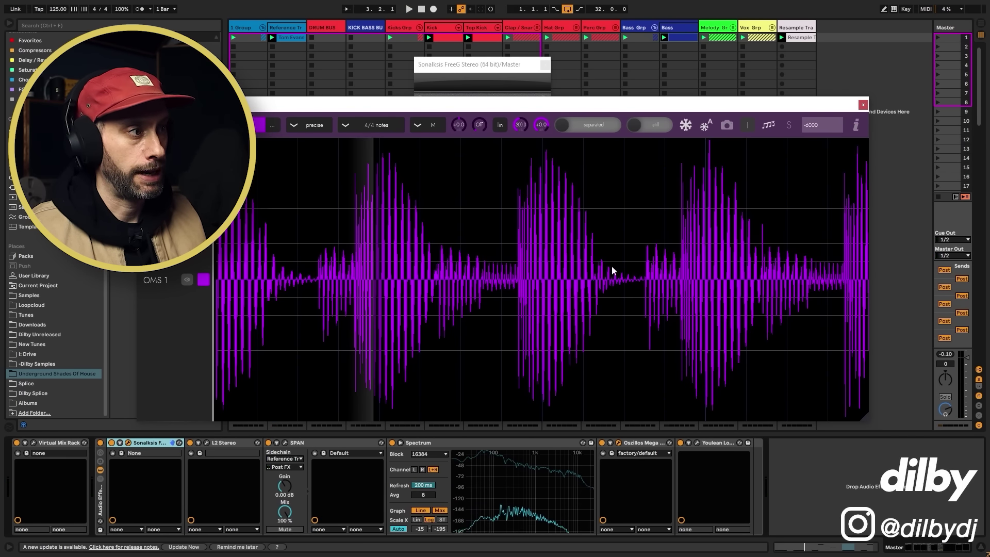
pyautogui.hotkey('ctrl', 'alt', 'p')
# Unsolo the kick and bass bus and play the full mix to check its loudness in Youlean Loudness Meter 2 on the Master
pyautogui.click(359, 405)
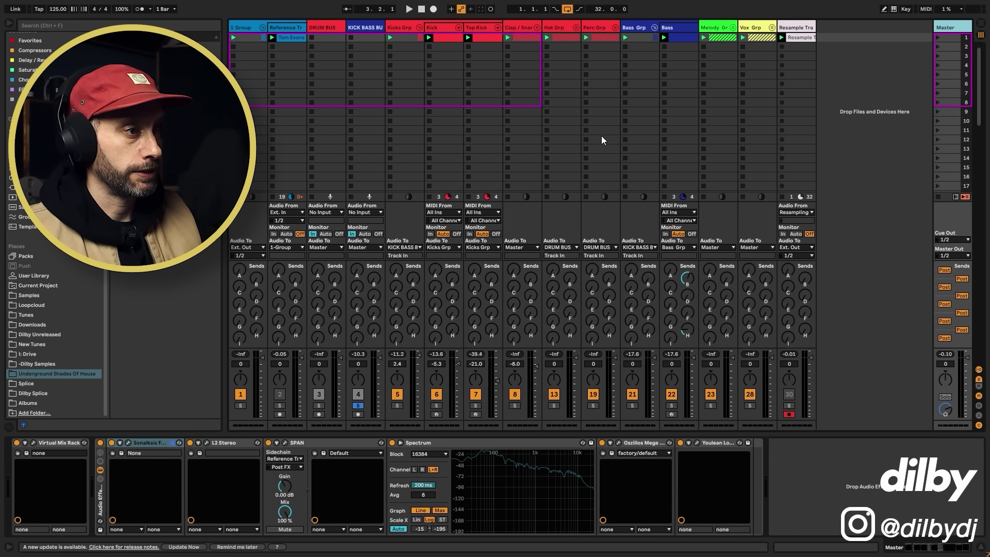
pyautogui.click(358, 406)
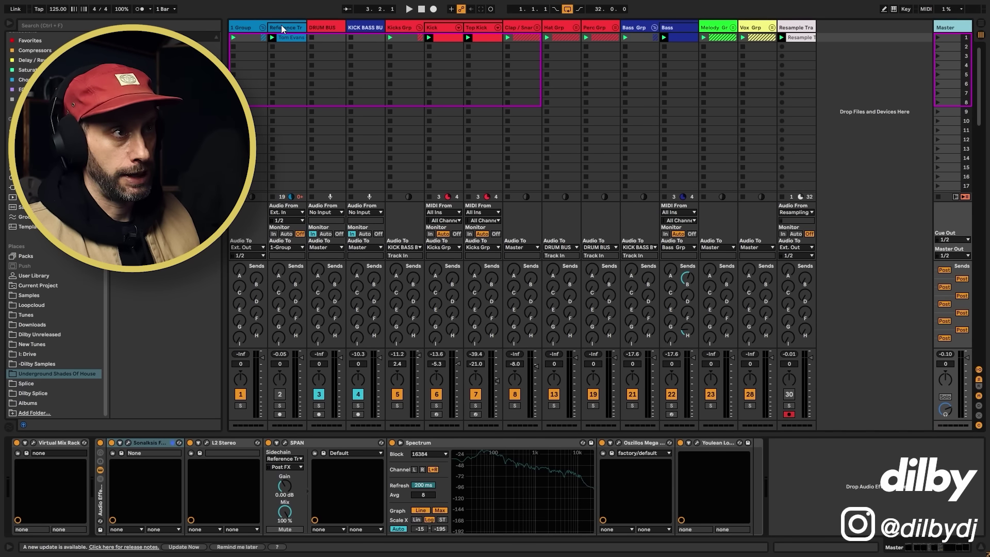
pyautogui.press('space')
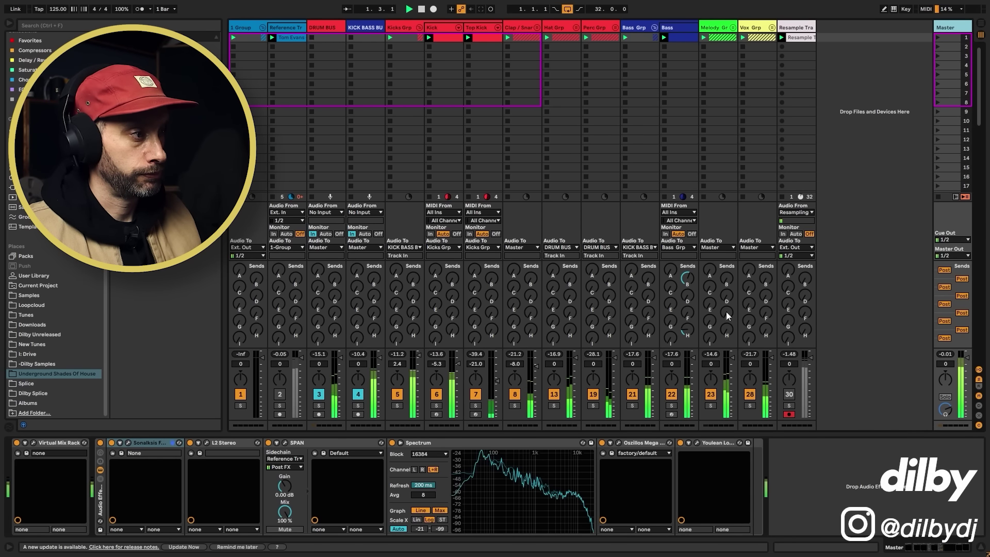
pyautogui.click(695, 442)
pyautogui.press('space')
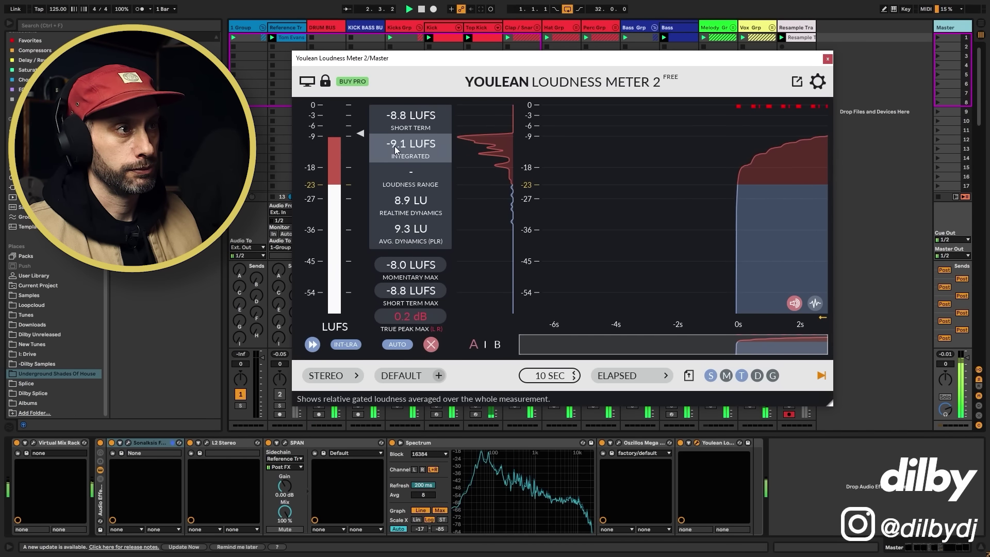
pyautogui.press('space')
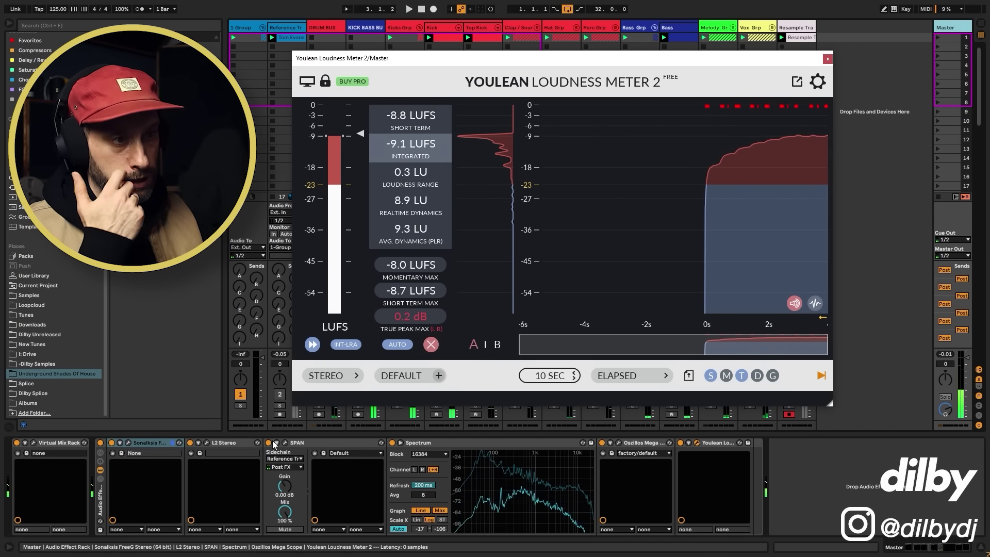
# Set the threshold of the L2 limiter on the Master to -4.0 and close the plugin window
pyautogui.click(206, 443)
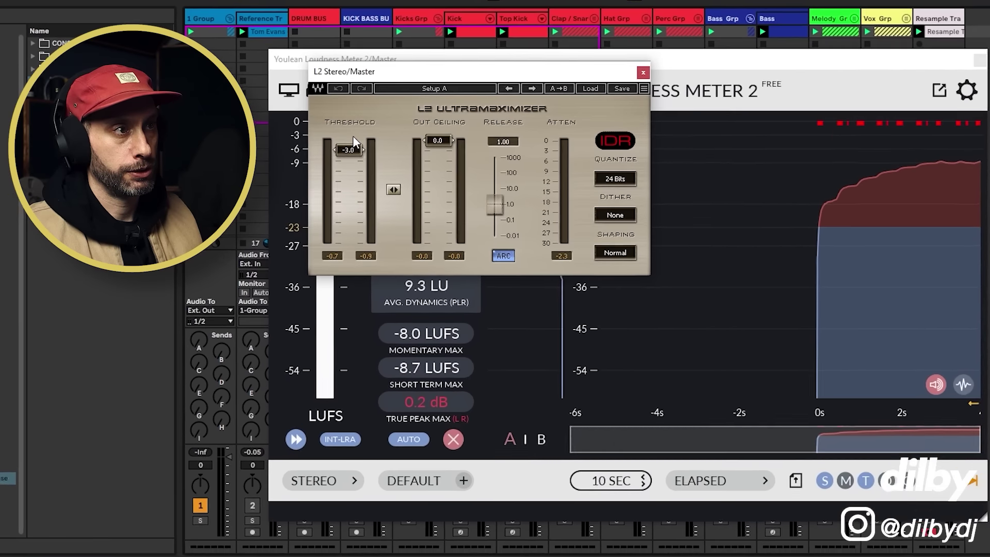
pyautogui.moveTo(355, 150); pyautogui.dragTo(355, 152)
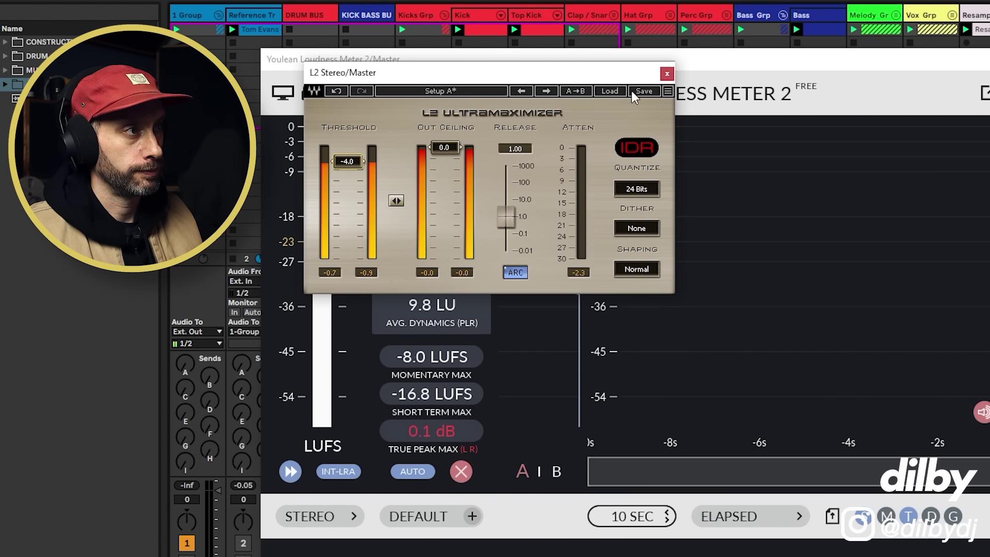
pyautogui.click(667, 73)
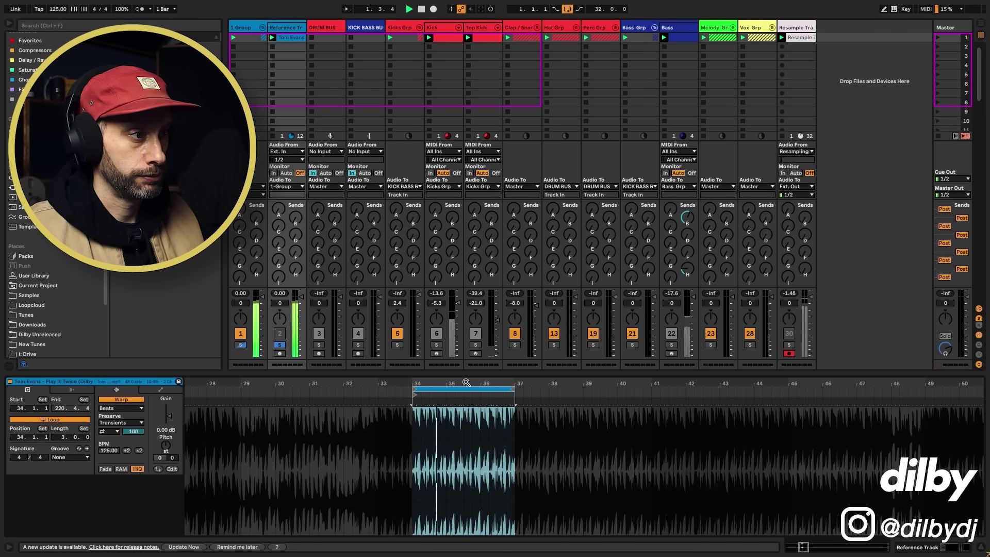
# Move the Reference Track clip's loop to bar 36 and switch the track's solo off and on during playback to compare it with the mix
pyautogui.click(465, 388)
pyautogui.moveTo(465, 388); pyautogui.dragTo(534, 386)
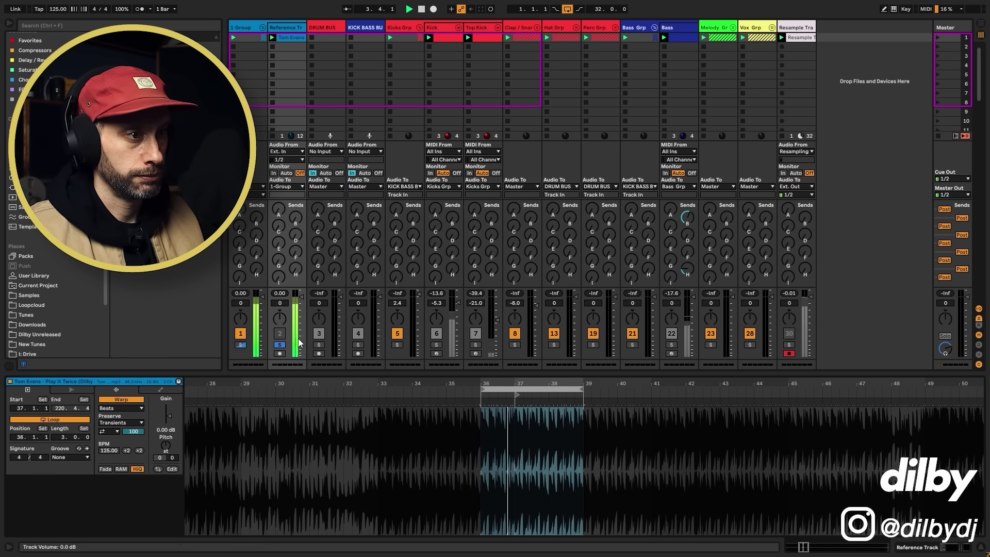
pyautogui.click(279, 344)
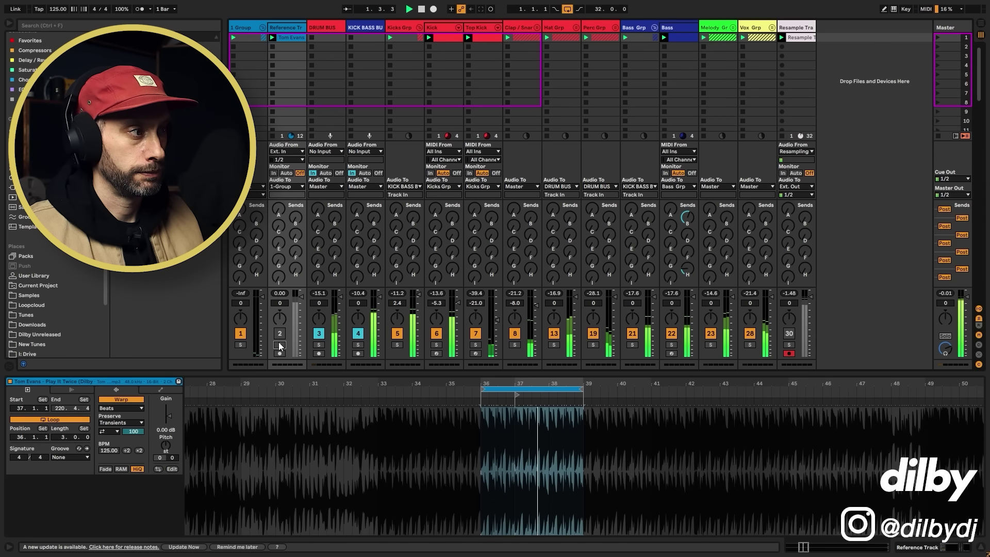
pyautogui.click(282, 344)
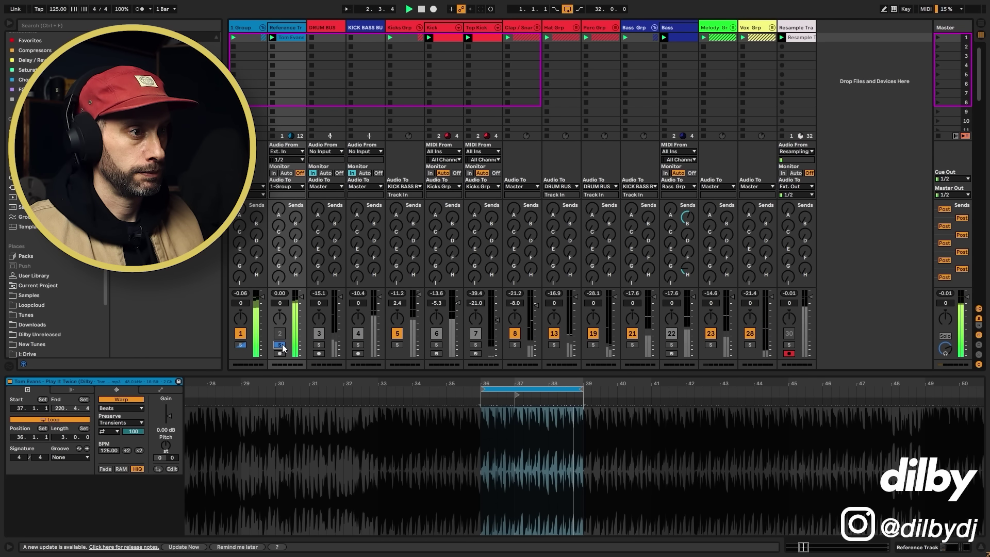
pyautogui.press('space')
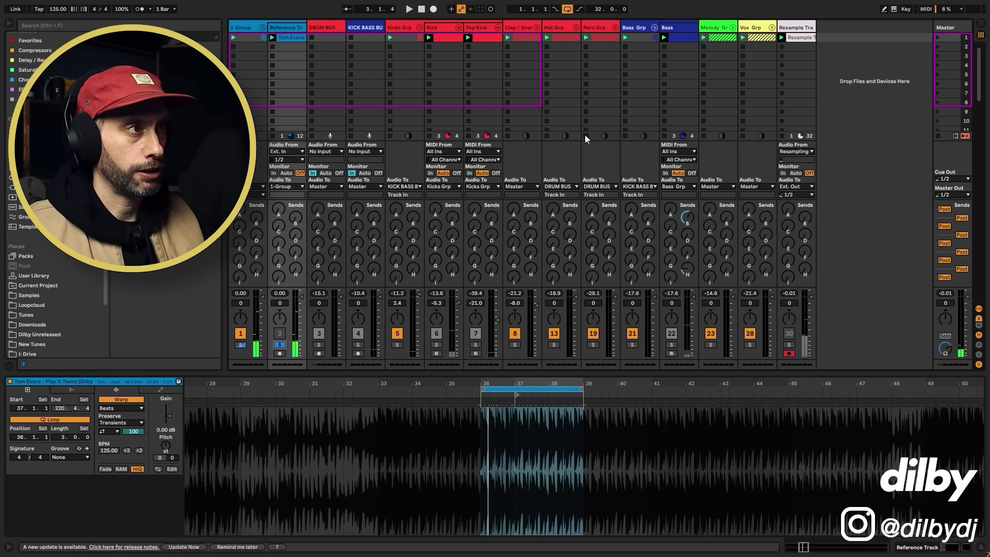
# Choose the Reference Track as the sidechain source of SPAN on the Master and open SPAN's spectrum window
pyautogui.click(291, 29)
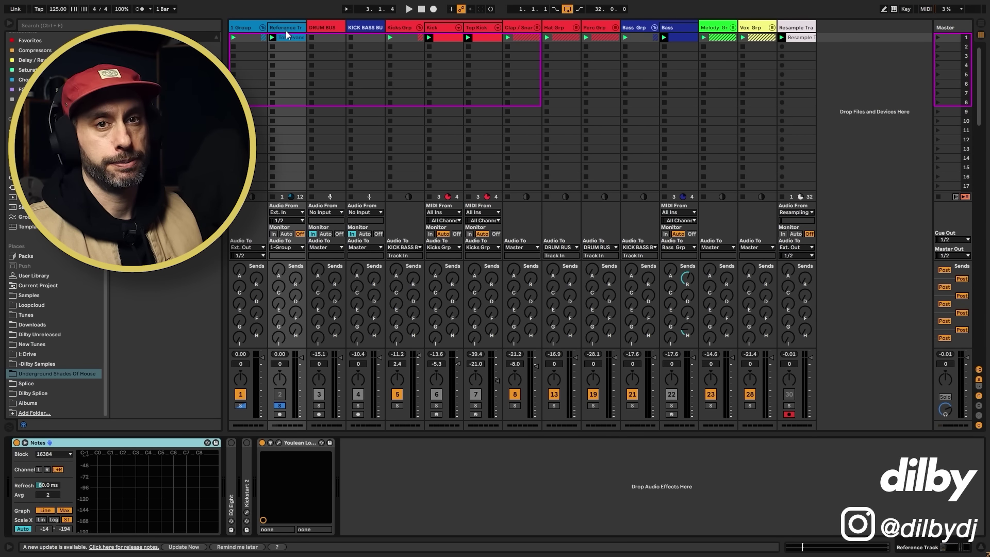
pyautogui.click(954, 27)
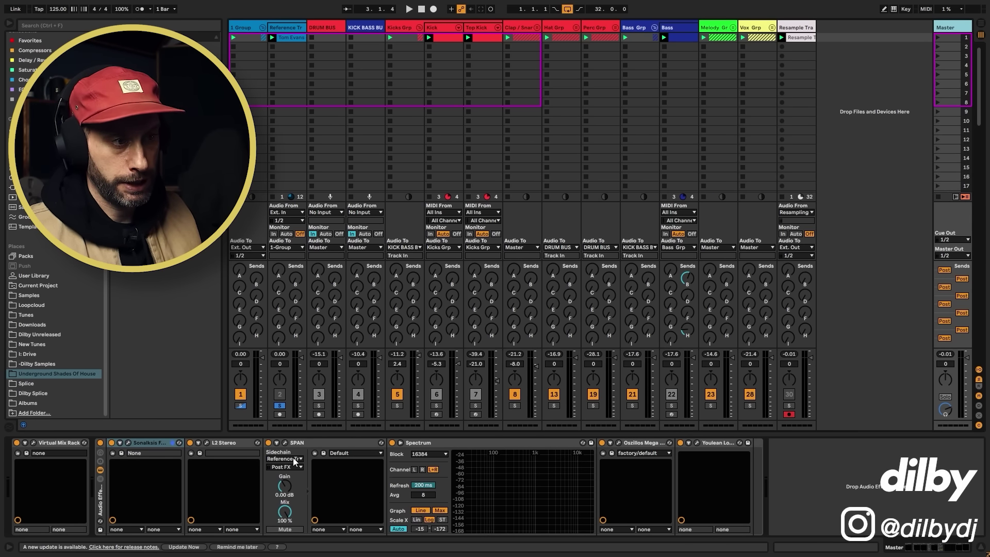
pyautogui.click(294, 459)
pyautogui.click(294, 459)
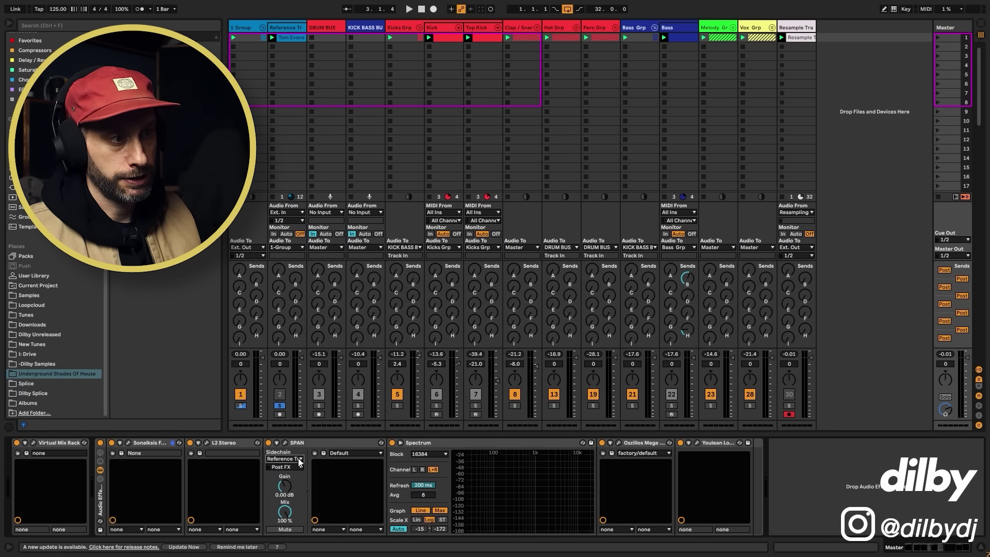
pyautogui.click(284, 442)
pyautogui.moveTo(309, 46); pyautogui.dragTo(574, 65)
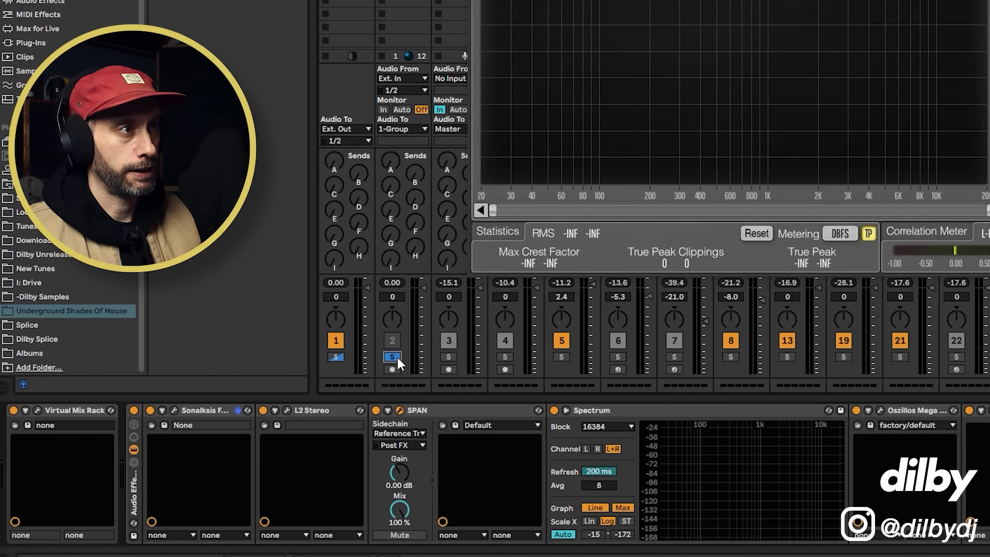
# Unsolo the Reference Track and play the mix to compare its frequency curve with the reference overlay in SPAN
pyautogui.click(182, 556)
pyautogui.press('space')
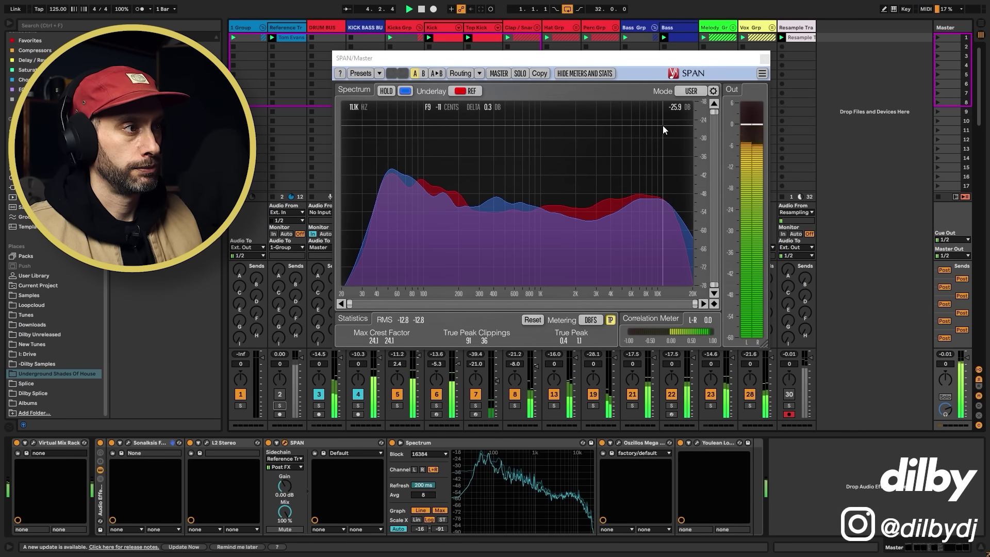
pyautogui.press('space')
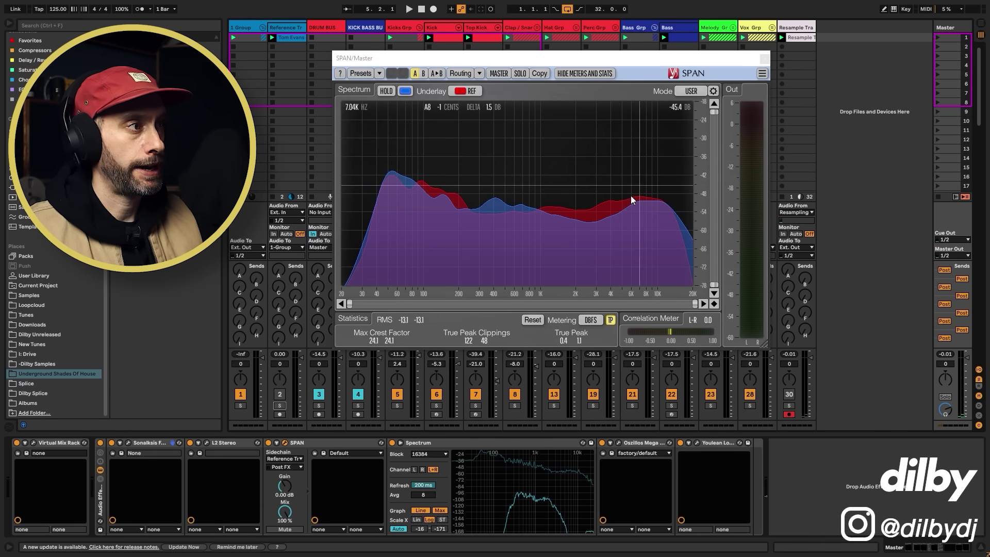
pyautogui.click(765, 58)
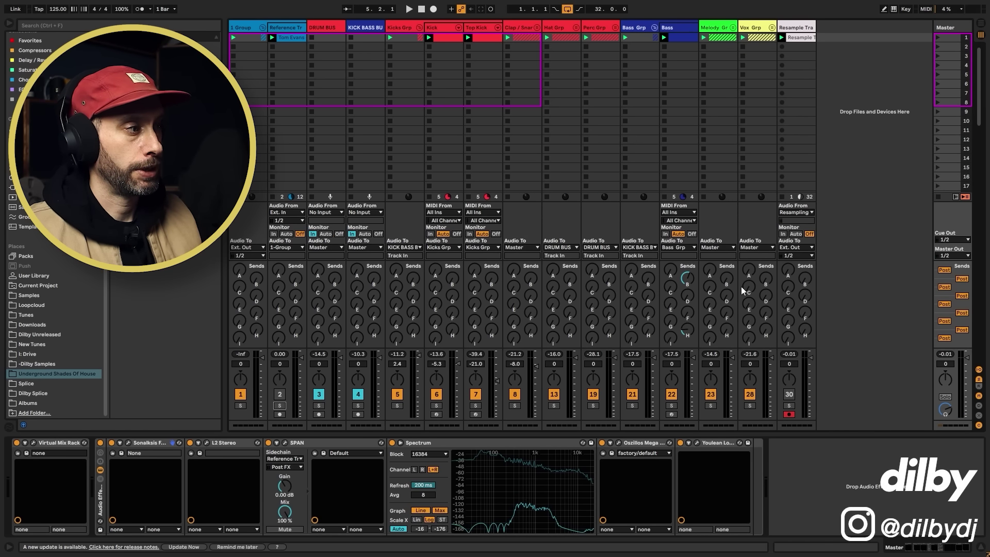
# Audition the soloed Reference Track during playback and switch back to the full mix
pyautogui.click(279, 406)
pyautogui.press('space')
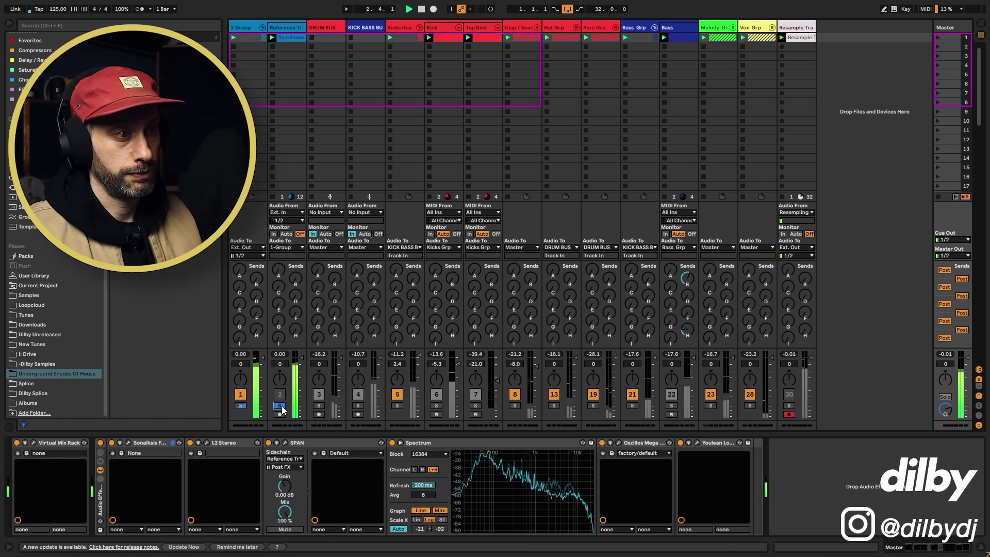
pyautogui.click(280, 406)
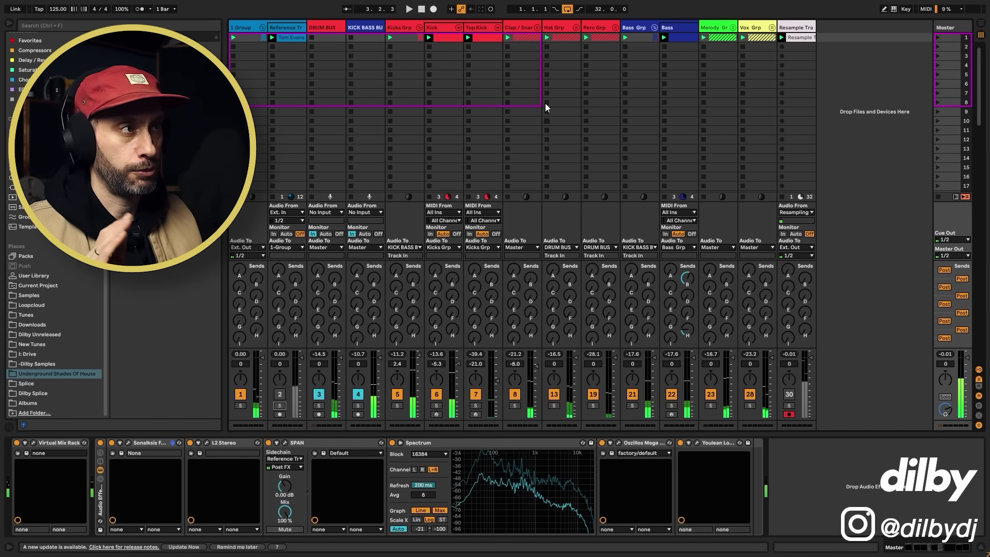
# Unfold the Hat Grp and Clap / Snare groups, and solo the Kicks Grp together with the Claps group during playback
pyautogui.click(557, 29)
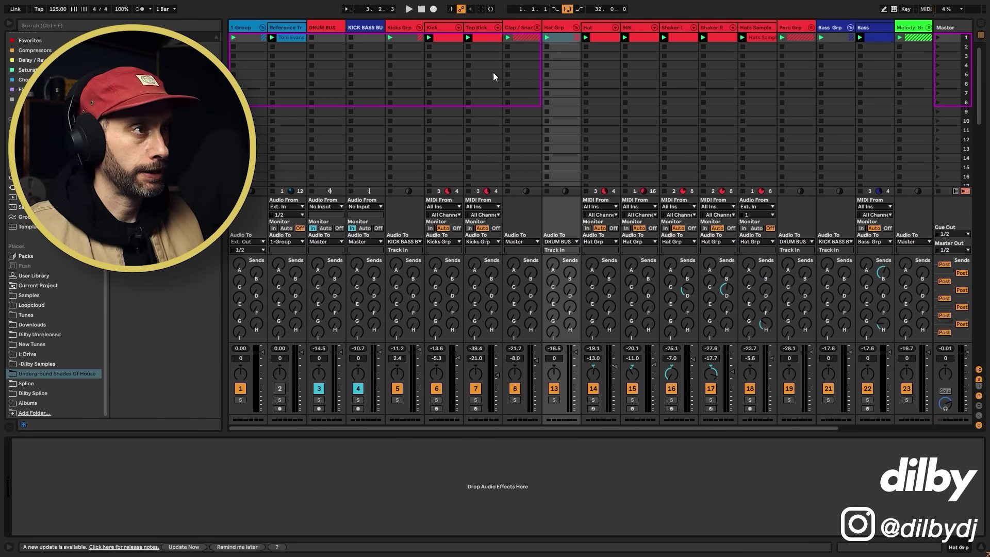
pyautogui.click(397, 400)
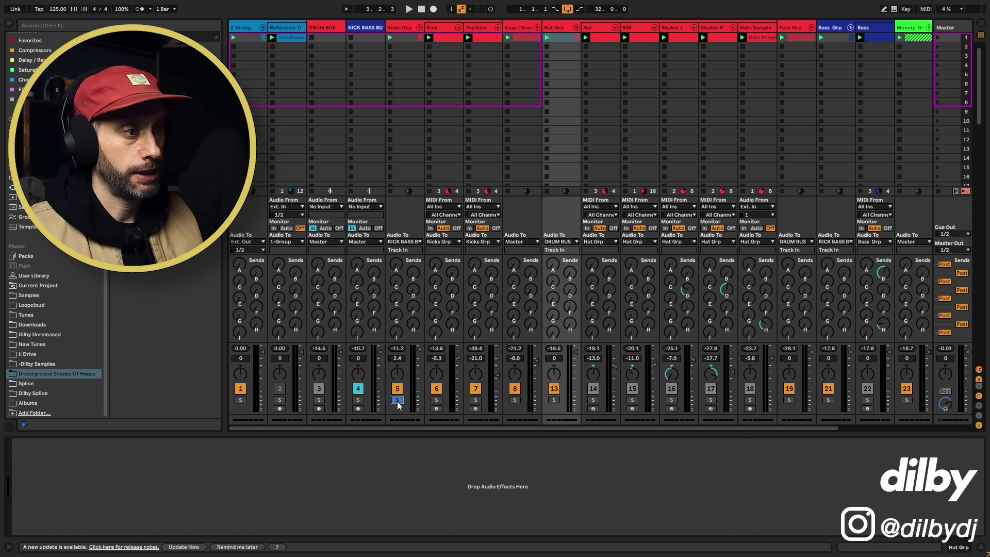
pyautogui.press('space')
pyautogui.keyDown('ctrl'); pyautogui.click(514, 400); pyautogui.keyUp('ctrl')
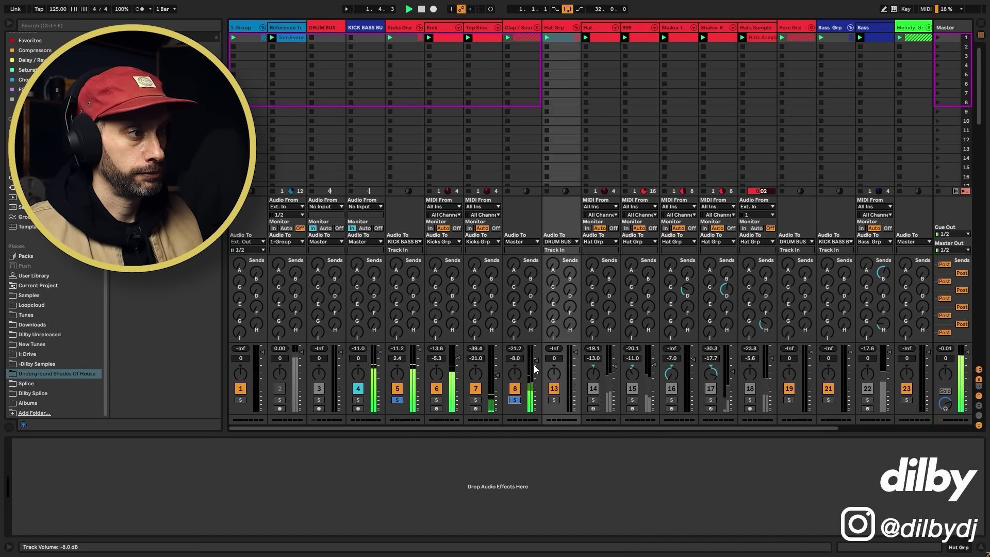
pyautogui.click(537, 28)
pyautogui.press('space')
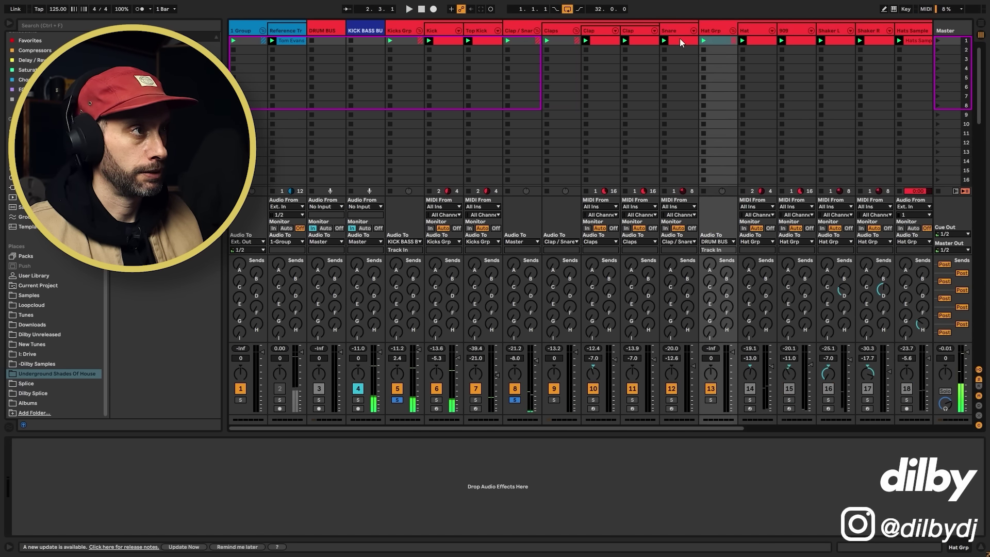
pyautogui.keyDown('ctrl'); pyautogui.click(553, 400); pyautogui.keyUp('ctrl')
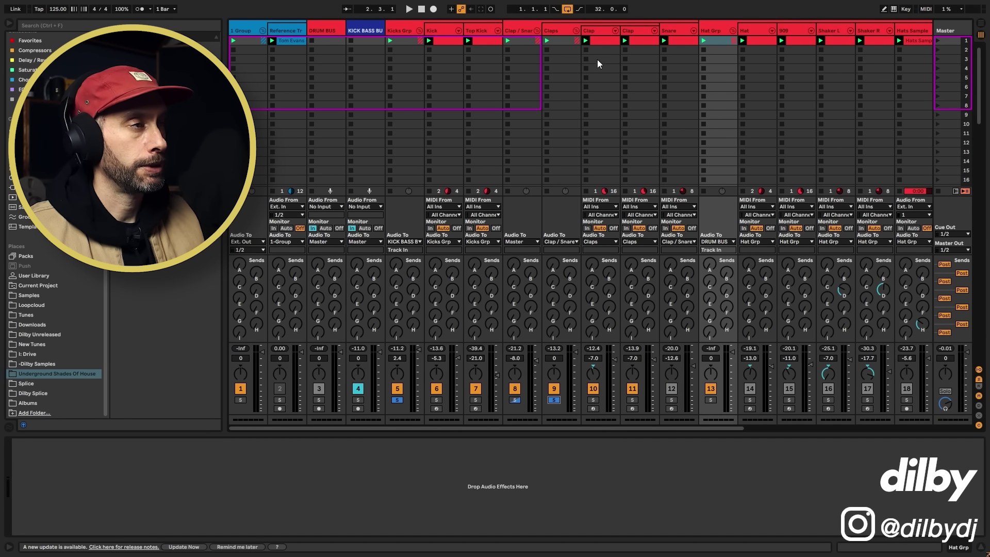
# Check the peak level of the kicks and claps in FreeG on the Master, and audition the Claps group at -2.0 dB
pyautogui.click(951, 33)
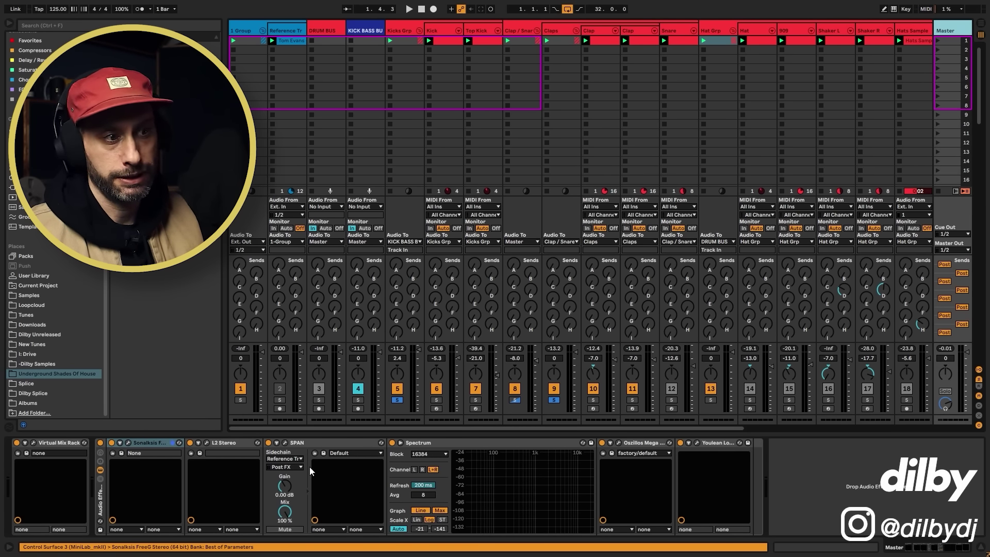
pyautogui.click(128, 444)
pyautogui.press('space')
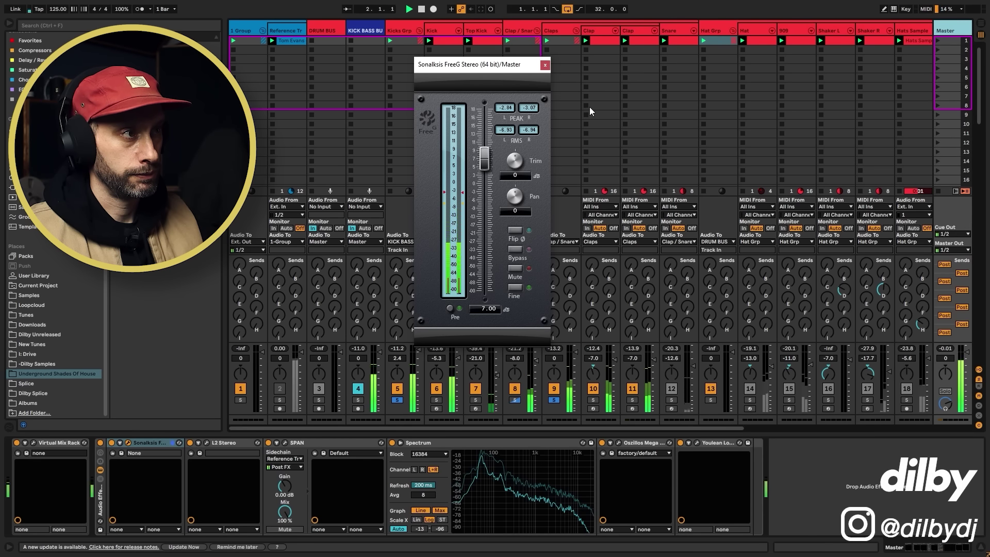
pyautogui.click(546, 65)
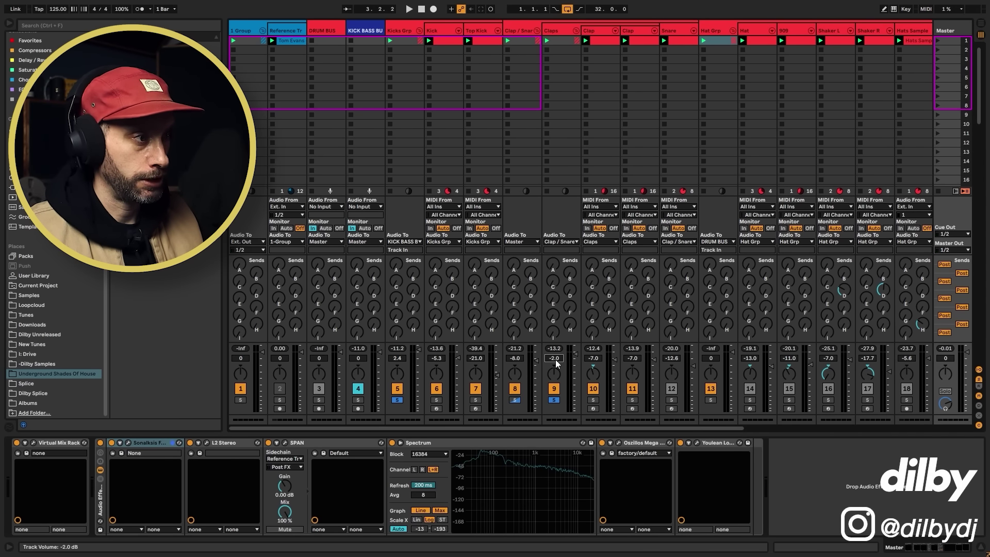
pyautogui.press('space')
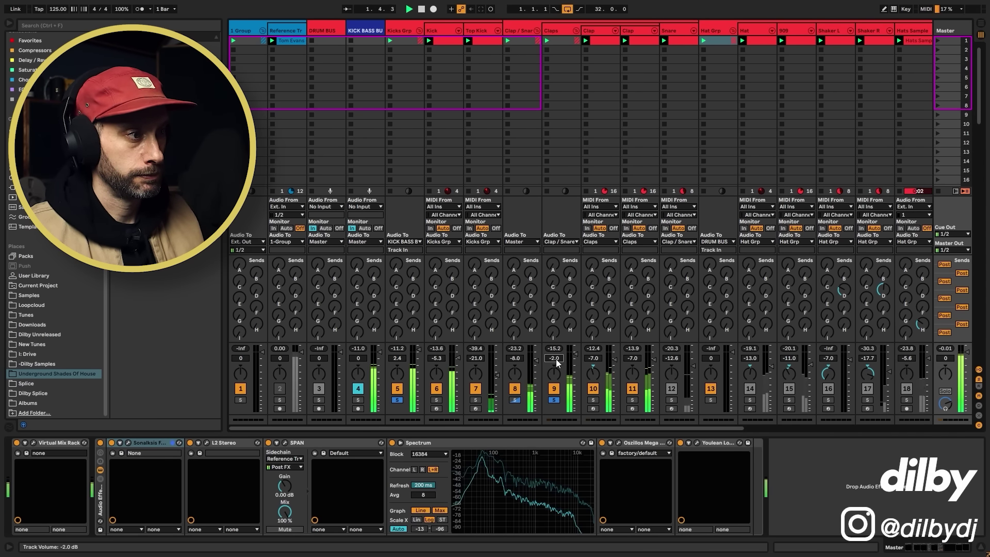
pyautogui.press('space')
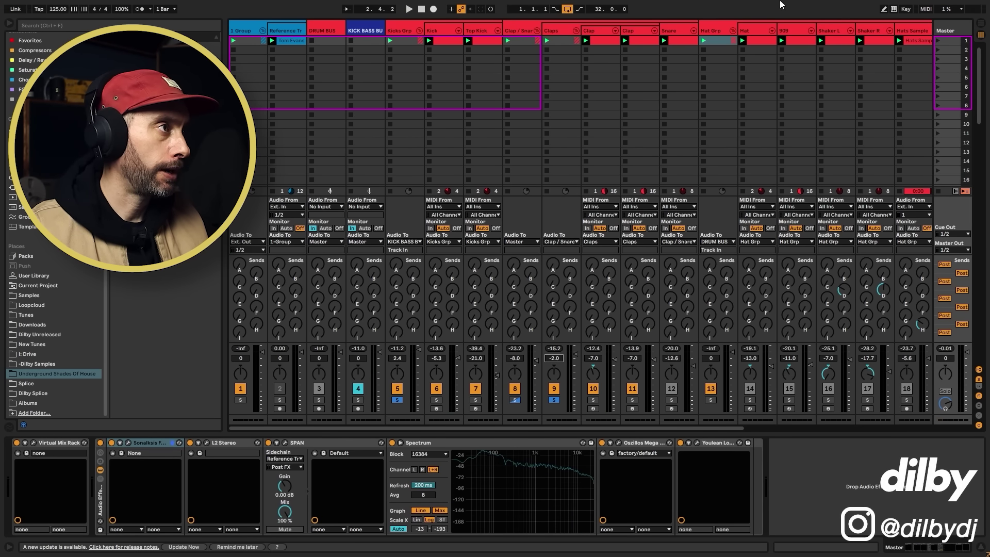
# Solo the 909 track in the Hat Grp alongside the kicks and claps, and open its MIDI clip
pyautogui.hscroll(3, 713, 427)
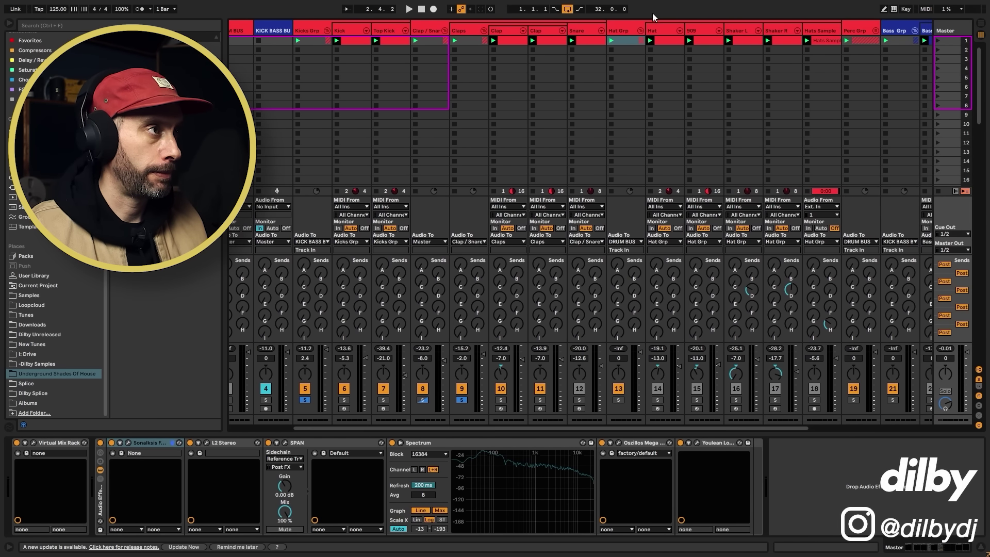
pyautogui.keyDown('ctrl'); pyautogui.click(617, 400); pyautogui.keyUp('ctrl')
pyautogui.keyDown('ctrl'); pyautogui.click(657, 399); pyautogui.keyUp('ctrl')
pyautogui.keyDown('ctrl'); pyautogui.click(697, 400); pyautogui.keyUp('ctrl')
pyautogui.doubleClick(670, 45)
pyautogui.click(712, 43)
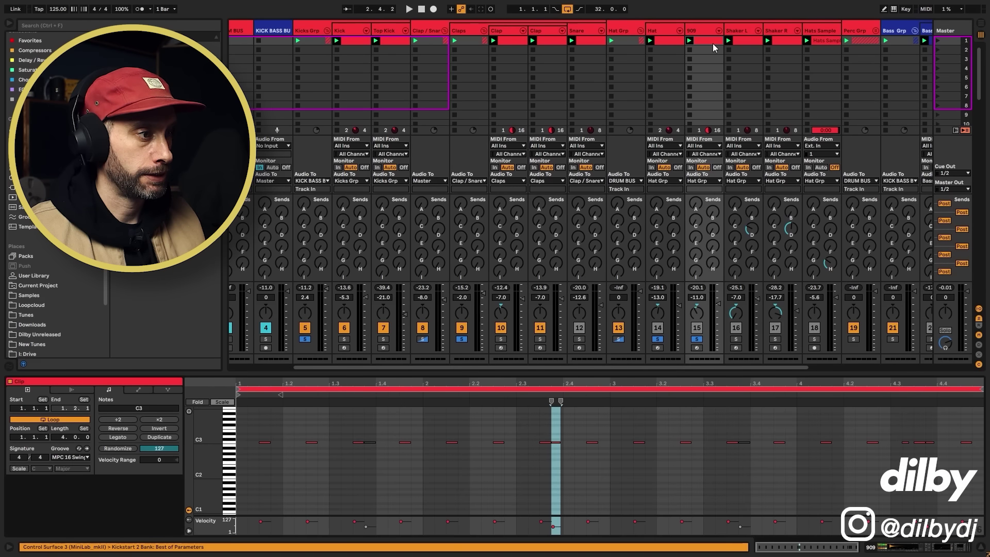
# Play the soloed kicks, claps and hats, and record them into the second clip slot of the Resample Track
pyautogui.press('space')
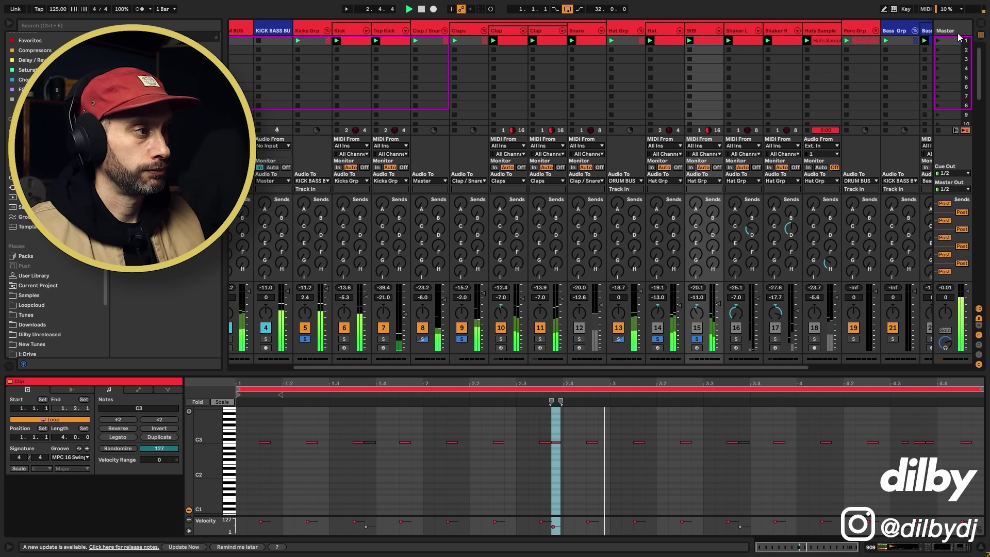
pyautogui.moveTo(604, 367); pyautogui.dragTo(727, 368)
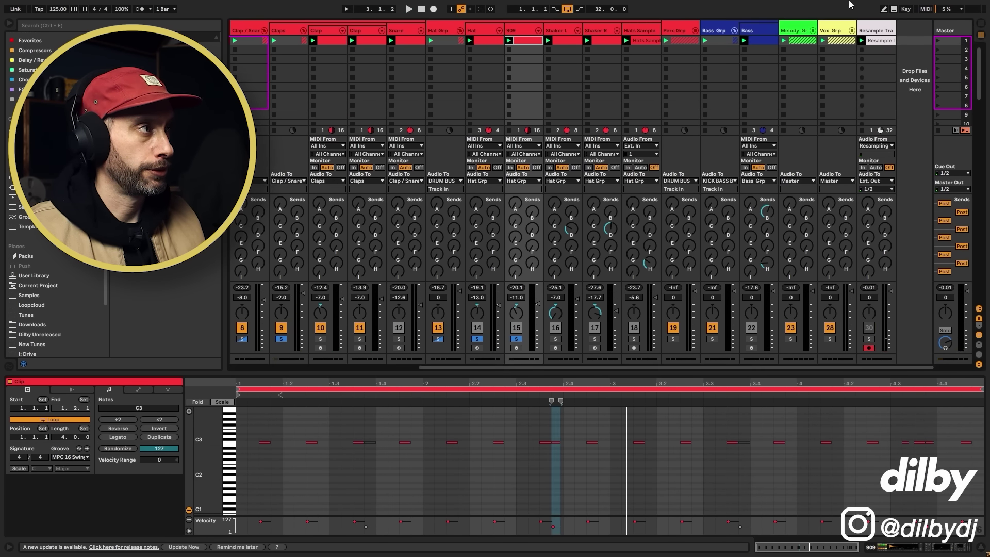
pyautogui.click(879, 28)
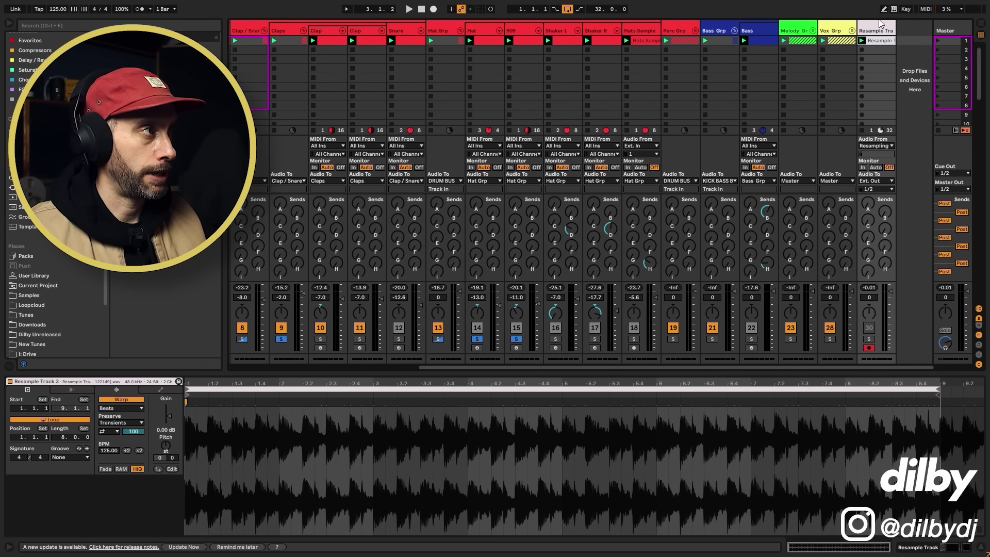
pyautogui.click(862, 49)
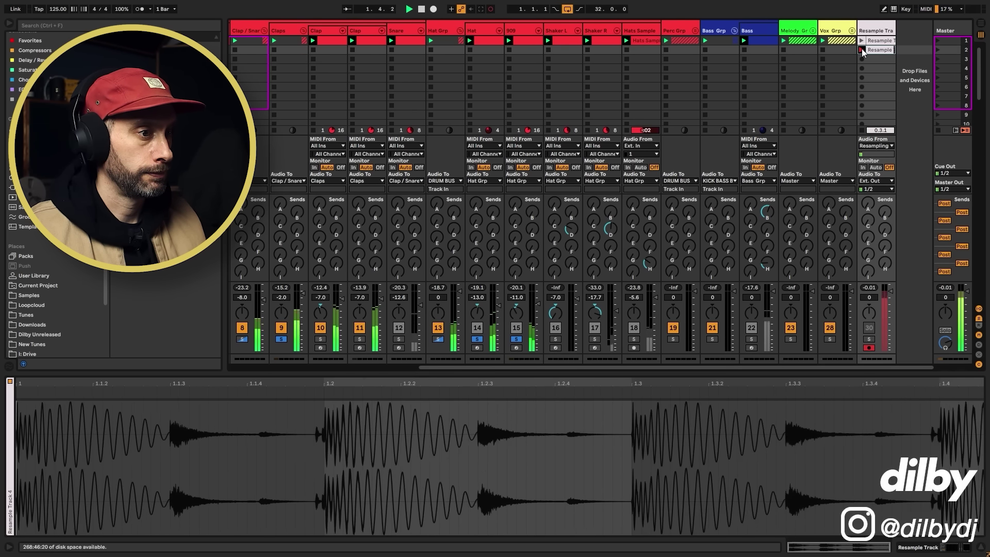
pyautogui.click(861, 50)
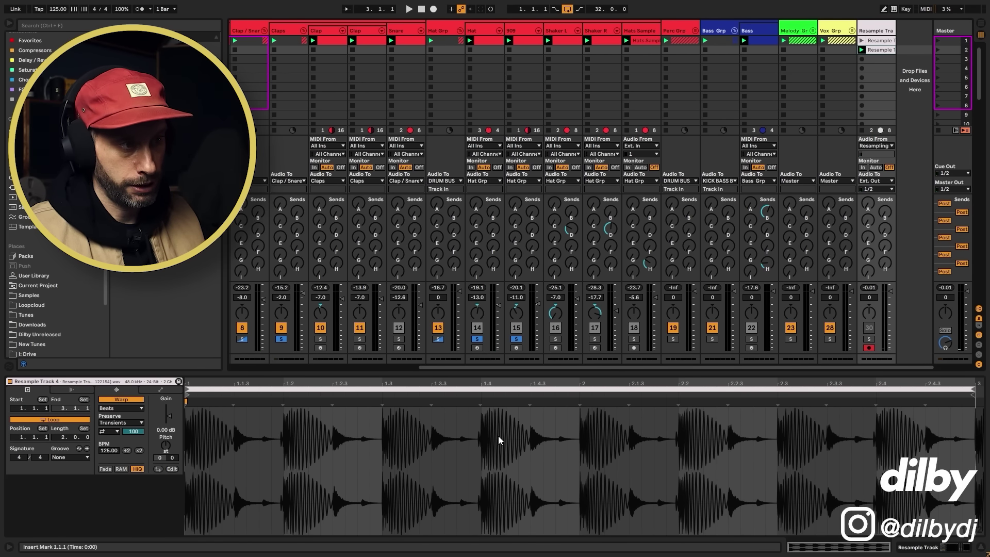
# Compare the resampled drum waveform with the Reference Track clip's zoomed-in waveform, and audition the Reference Track soloed
pyautogui.moveTo(498, 439); pyautogui.dragTo(185, 442)
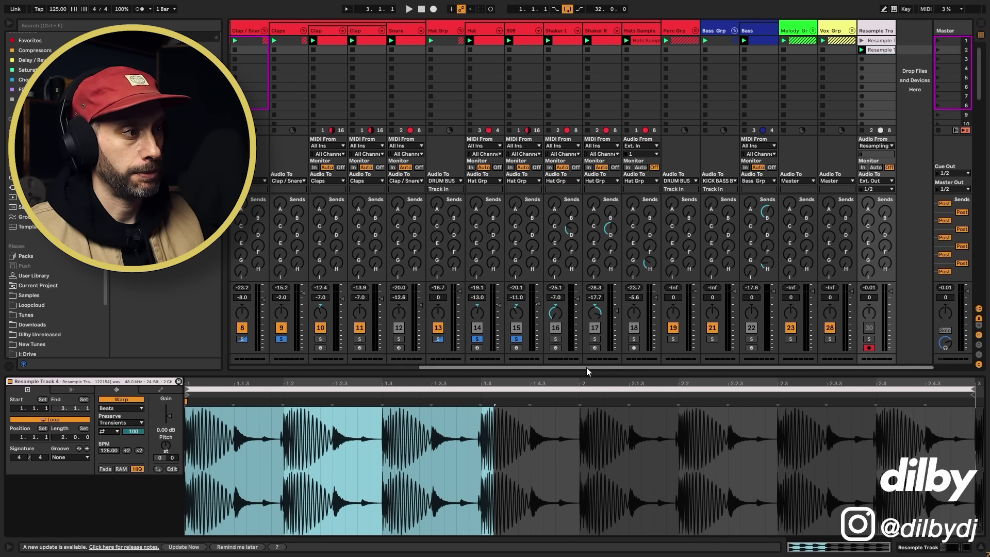
pyautogui.moveTo(586, 367); pyautogui.dragTo(217, 369)
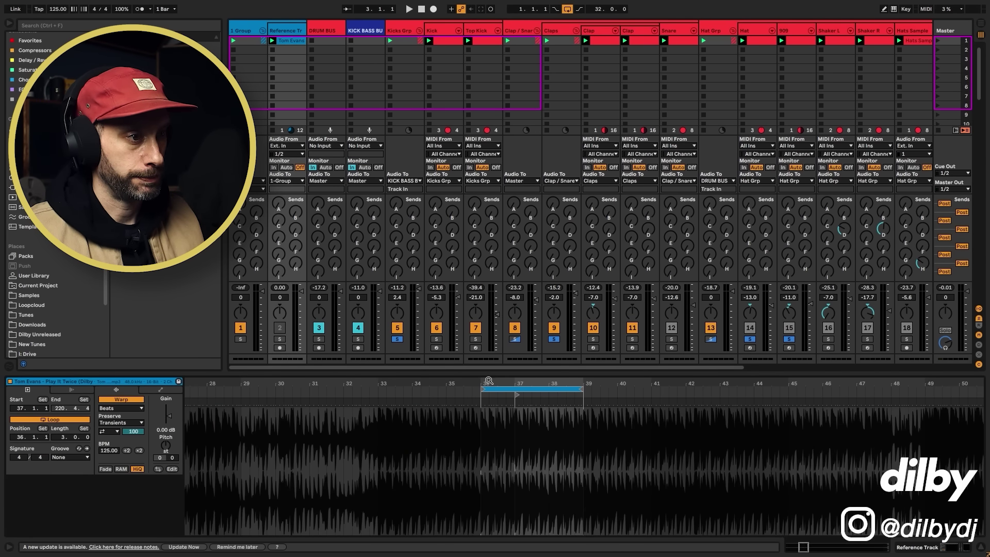
pyautogui.moveTo(489, 381); pyautogui.dragTo(980, 380)
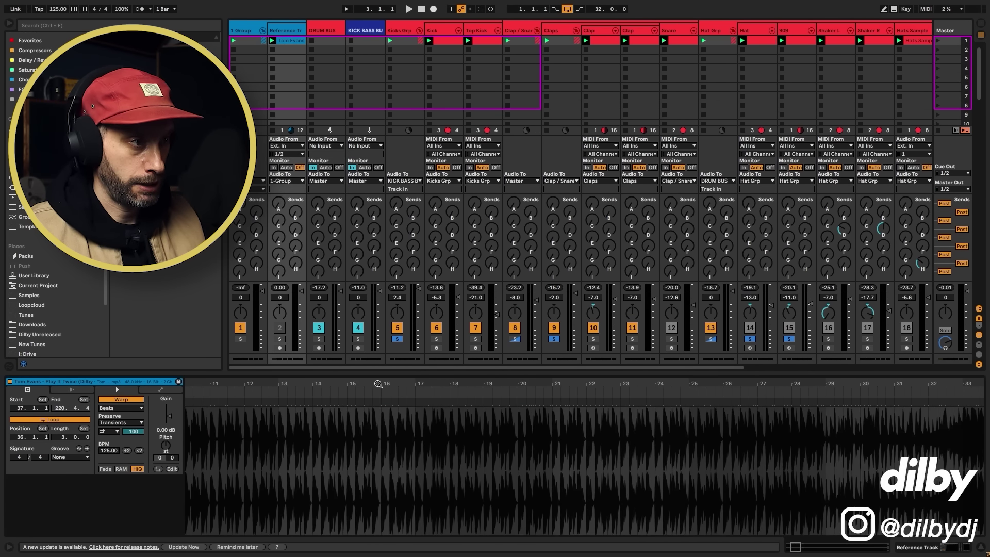
pyautogui.moveTo(379, 382); pyautogui.dragTo(379, 466)
pyautogui.moveTo(326, 444); pyautogui.dragTo(327, 385)
pyautogui.press('s')
pyautogui.press('space')
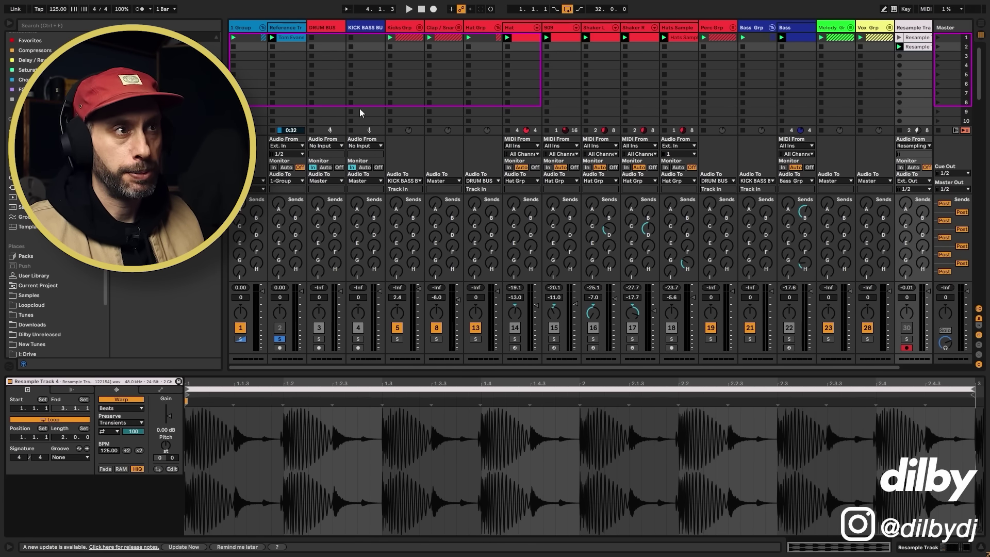
# Solo the Kicks Grp, Clap / Snare group, Hat and 909, and set Hat to -9.0 dB and 909 to -7.0 dB during playback
pyautogui.click(527, 28)
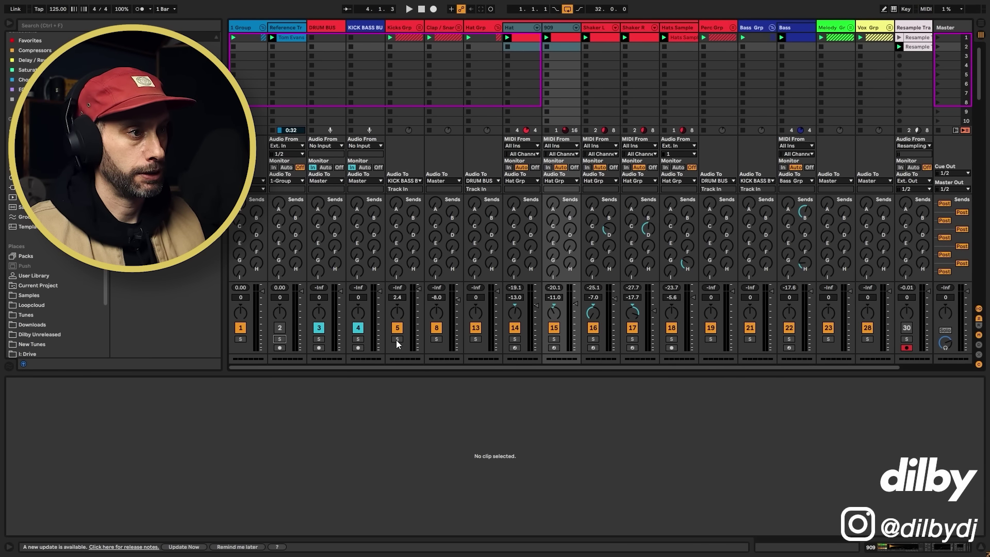
pyautogui.click(396, 339)
pyautogui.keyDown('ctrl'); pyautogui.click(438, 338); pyautogui.keyUp('ctrl')
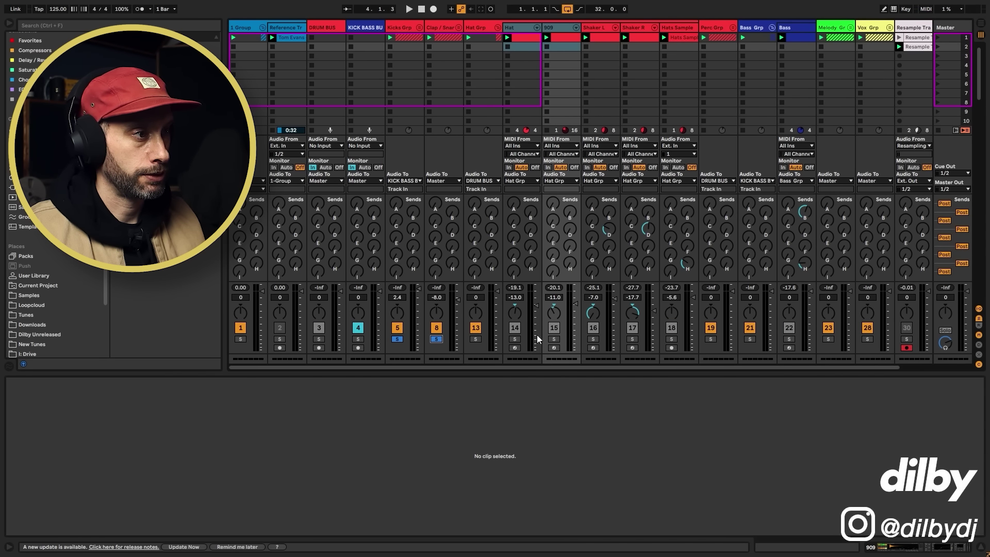
pyautogui.click(526, 29)
pyautogui.keyDown('shift'); pyautogui.click(555, 30); pyautogui.keyUp('shift')
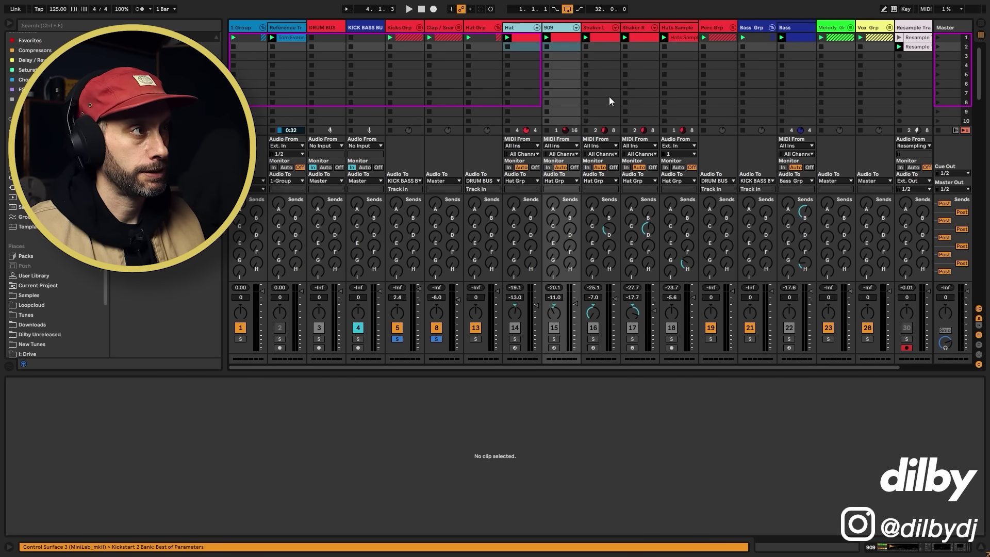
pyautogui.keyDown('ctrl'); pyautogui.click(515, 339); pyautogui.keyUp('ctrl')
pyautogui.press('space')
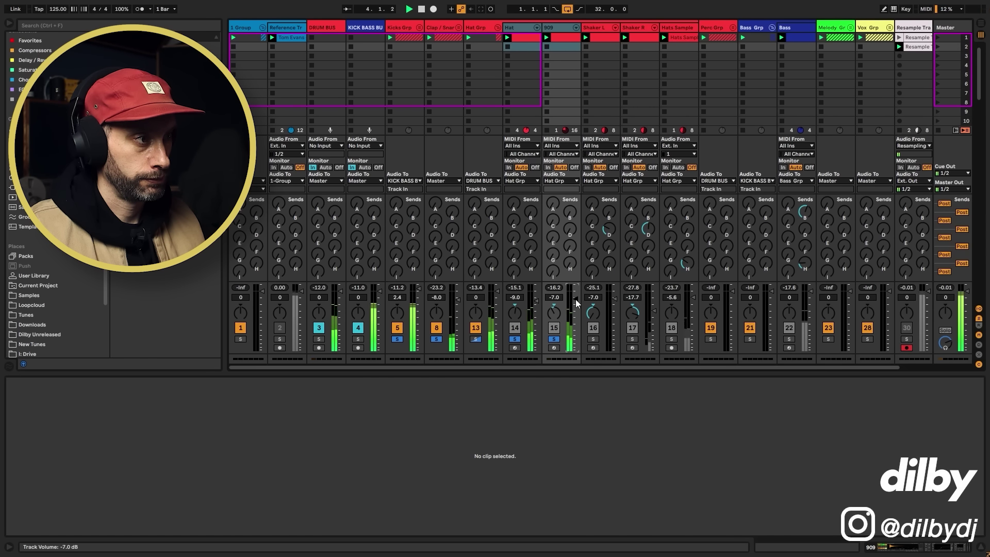
# Audition the Reference Track soloed, release its solo, open its clip and play the full mix for comparison
pyautogui.click(288, 29)
pyautogui.press('space')
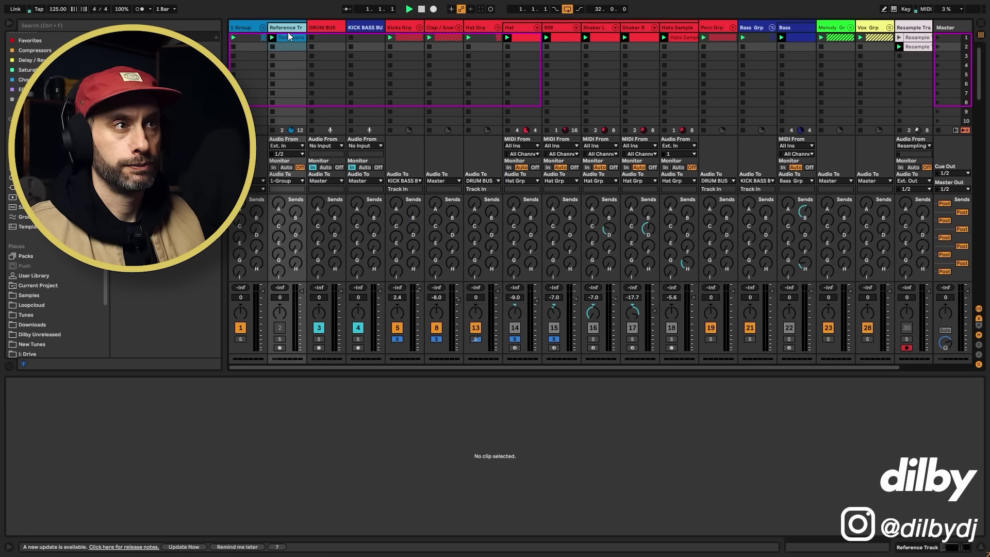
pyautogui.click(280, 339)
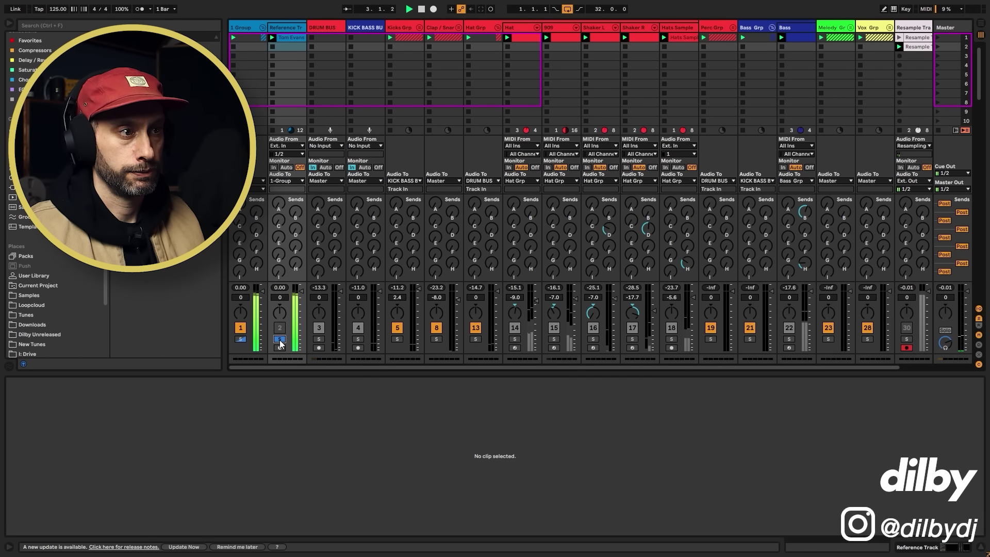
pyautogui.click(279, 340)
pyautogui.click(289, 37)
pyautogui.press('space')
pyautogui.press('space')
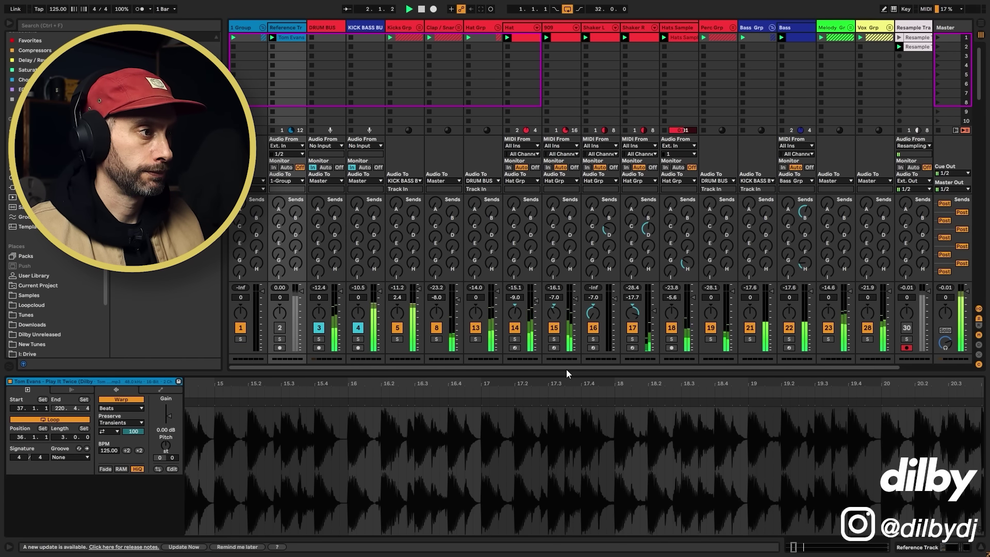
# Move the Reference Track clip's loop to position 51.1.1 and audition it soloed against the full mix
pyautogui.moveTo(564, 367); pyautogui.dragTo(598, 366)
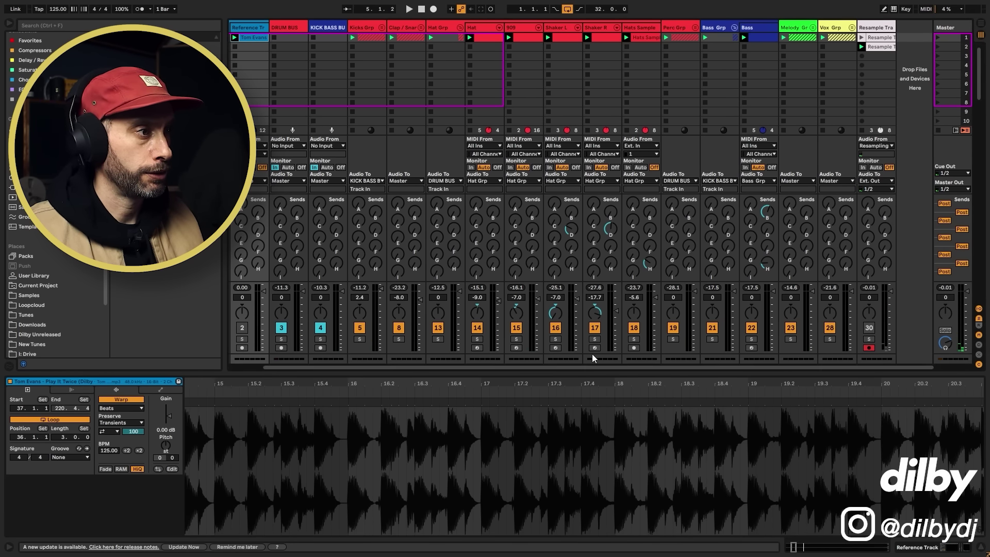
pyautogui.hotkey('ctrl', 'g')
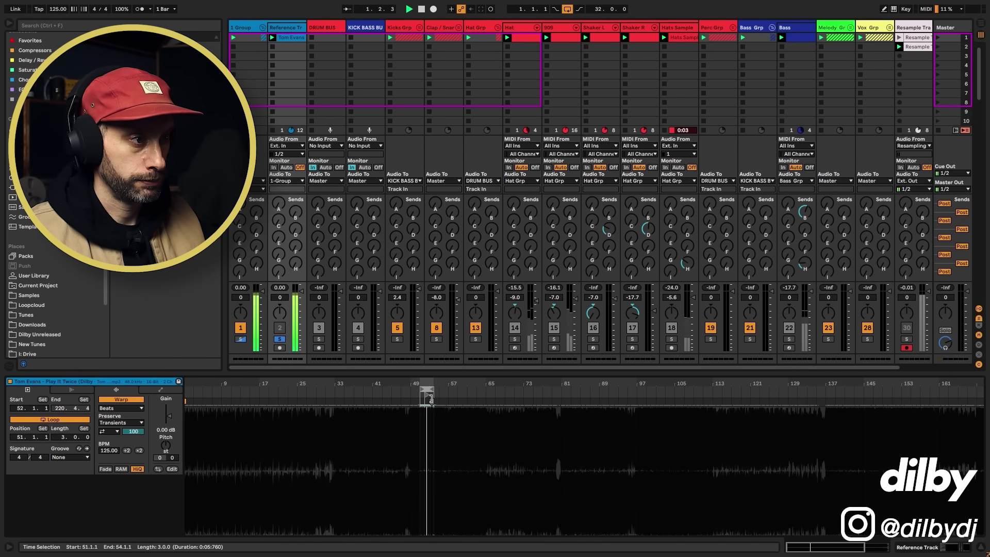
pyautogui.click(280, 339)
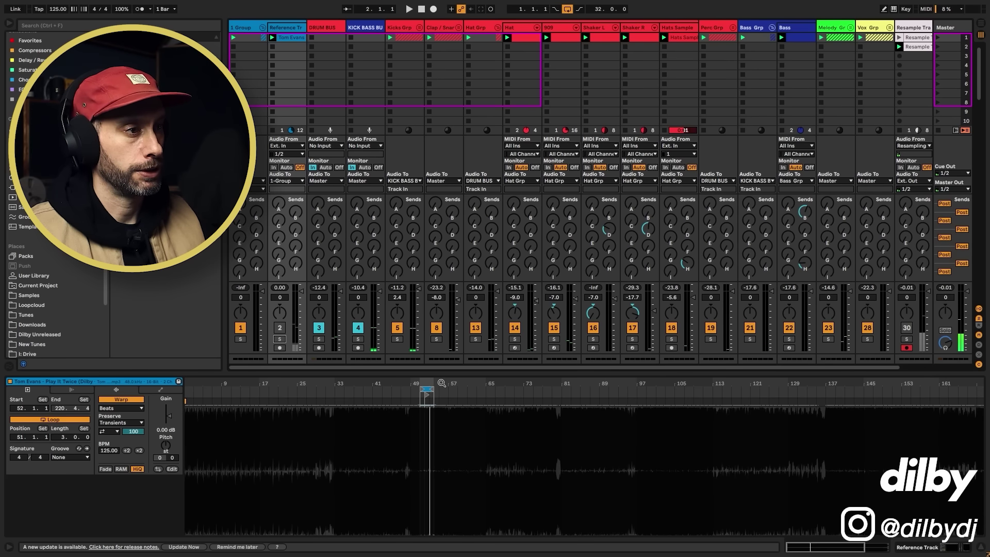
# Unfold the Vox Grp and set its vocal track to -7.0 dB while listening to the full mix
pyautogui.moveTo(321, 367); pyautogui.dragTo(915, 59)
pyautogui.click(851, 28)
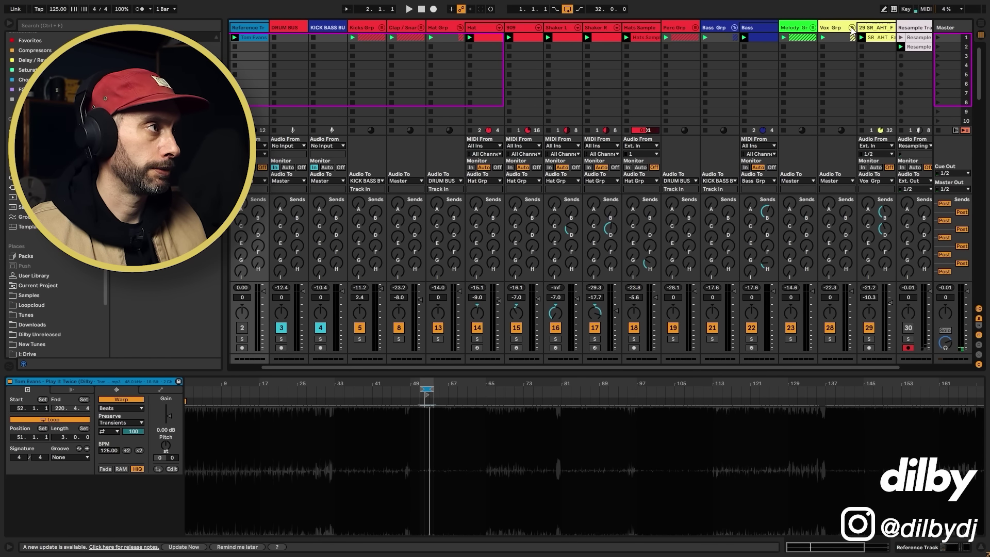
pyautogui.press('space')
pyautogui.moveTo(847, 307); pyautogui.dragTo(850, 299)
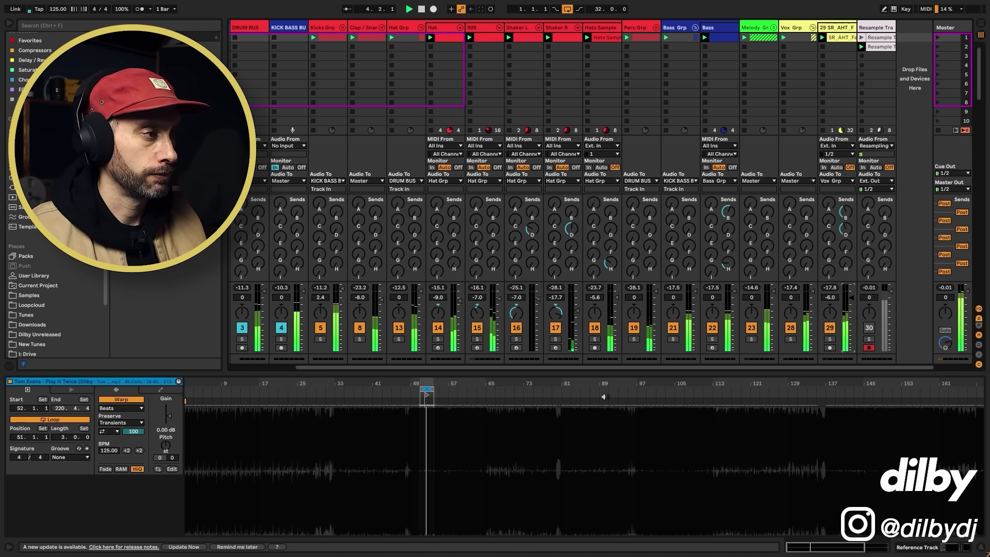
pyautogui.press('space')
pyautogui.click(831, 297)
pyautogui.press('space')
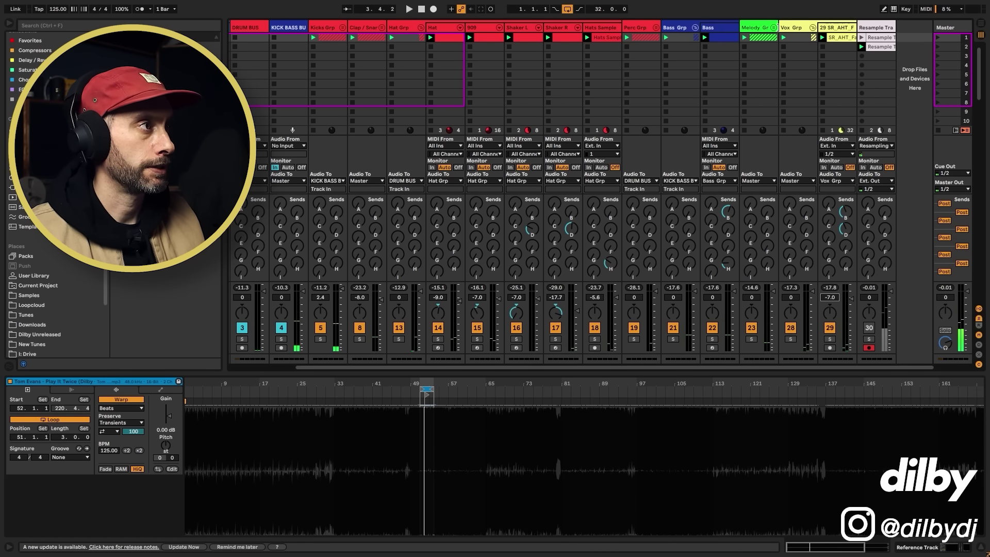
# Unfold the Melody Grp, and audition the soloed Reference Track with its clip looped from 85.1.1 before switching back to the full mix
pyautogui.click(774, 28)
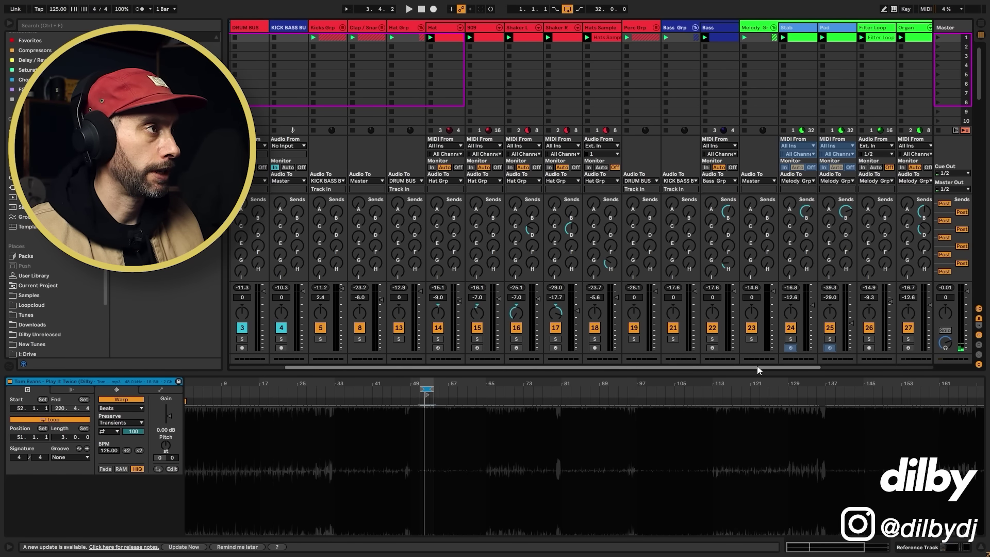
pyautogui.moveTo(757, 366); pyautogui.dragTo(725, 370)
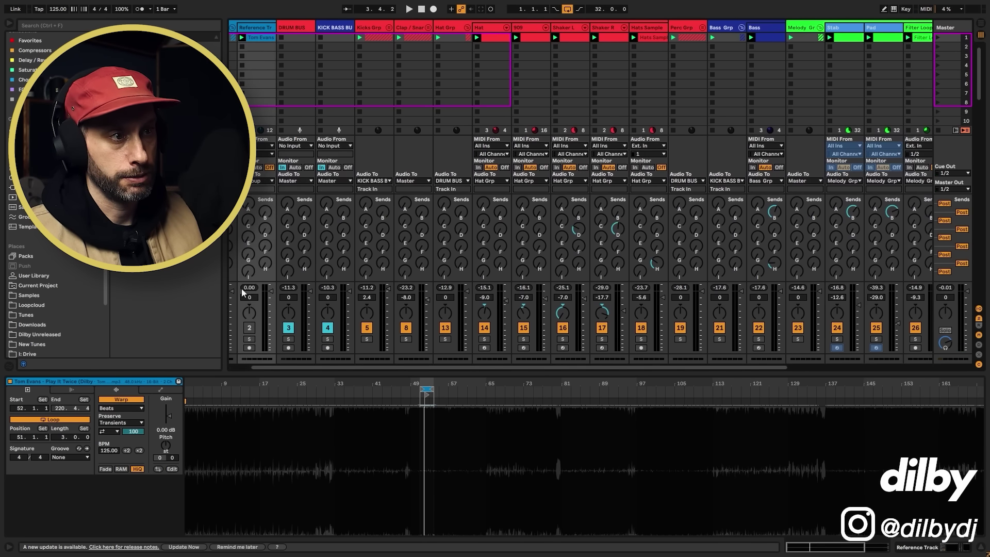
pyautogui.click(249, 339)
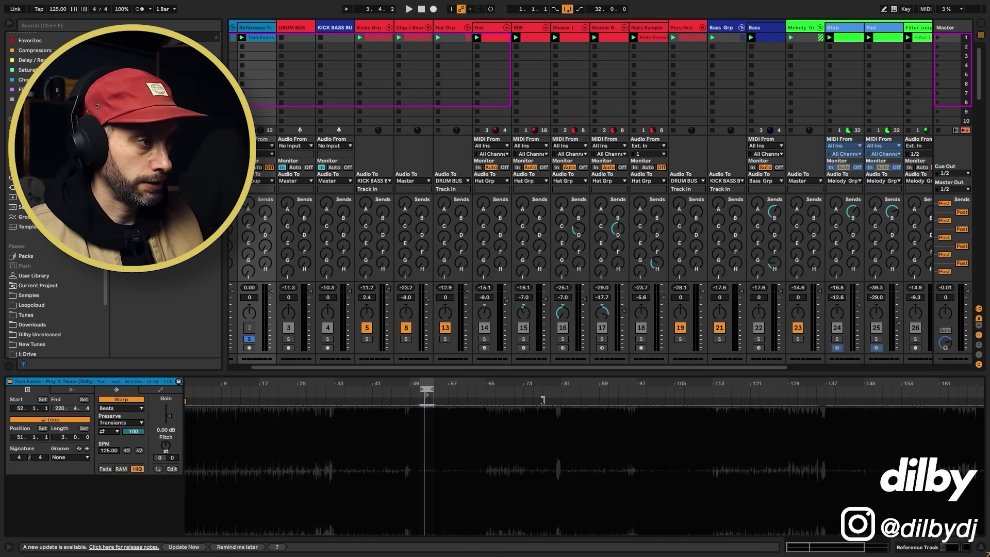
pyautogui.click(662, 397)
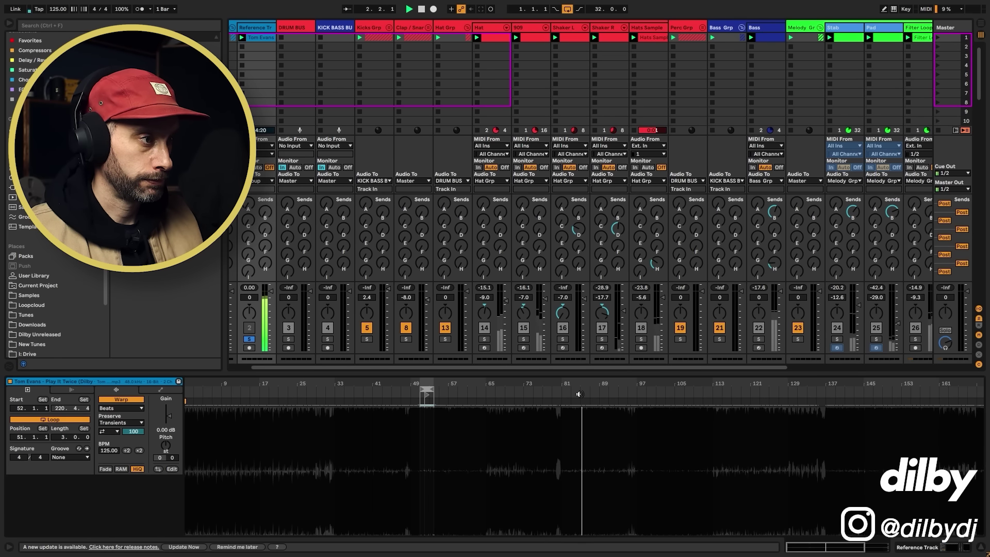
pyautogui.moveTo(593, 419); pyautogui.dragTo(580, 419)
pyautogui.hotkey('ctrl', 'l')
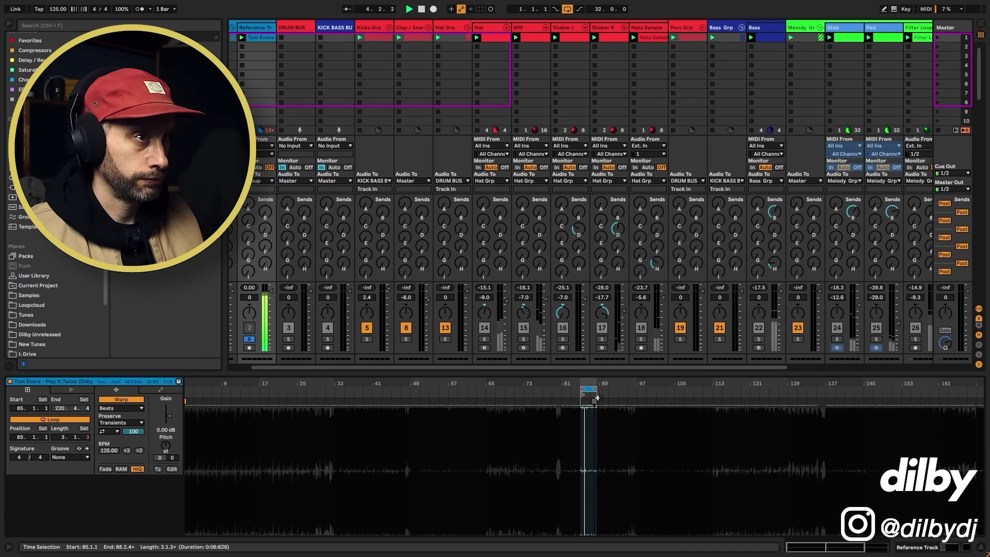
pyautogui.press('space')
pyautogui.press('s')
pyautogui.press('space')
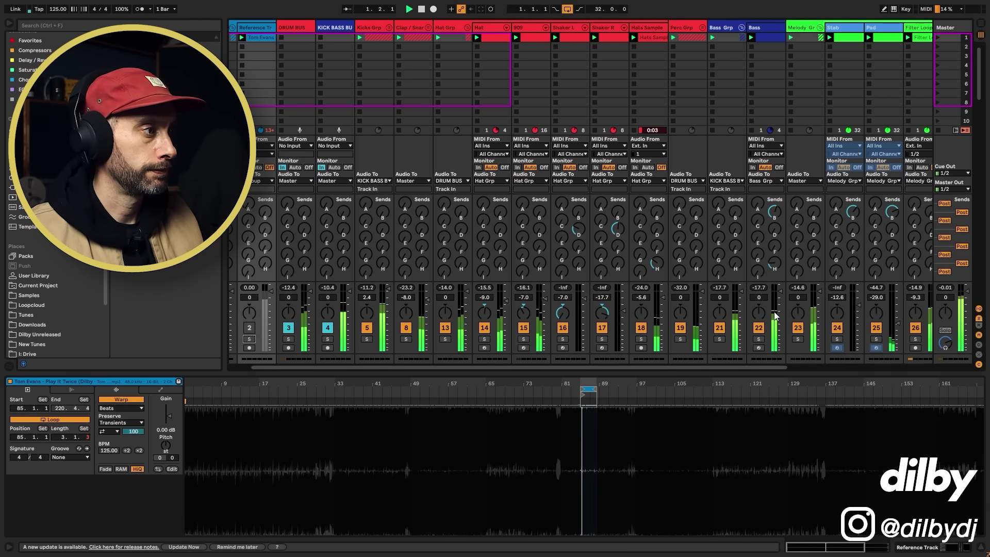
# Set the Stab track to -8.6 dB and the Organ track to -9.6 dB in the Melody Grp during playback
pyautogui.moveTo(749, 364); pyautogui.dragTo(867, 363)
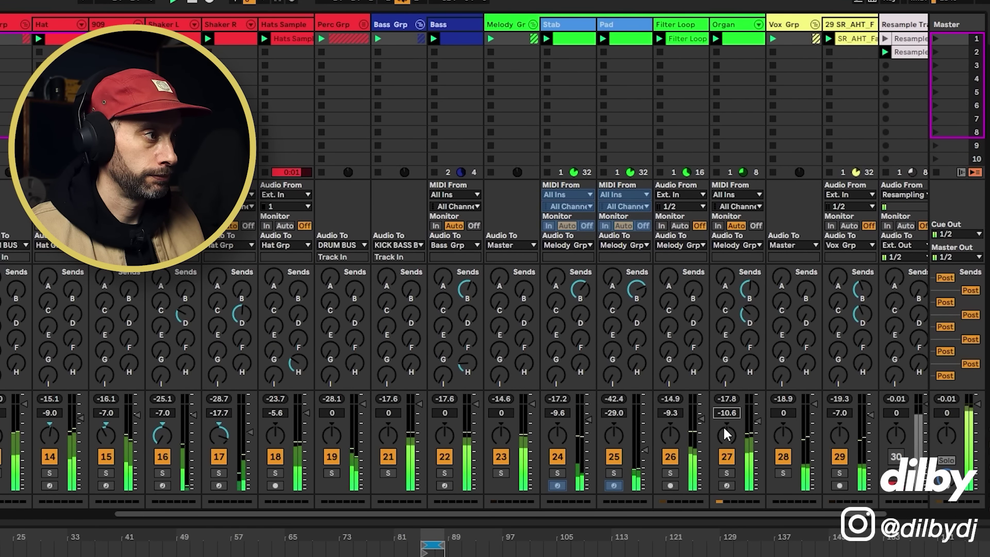
pyautogui.moveTo(562, 413); pyautogui.dragTo(562, 410)
pyautogui.click(726, 413)
pyautogui.press('Up')
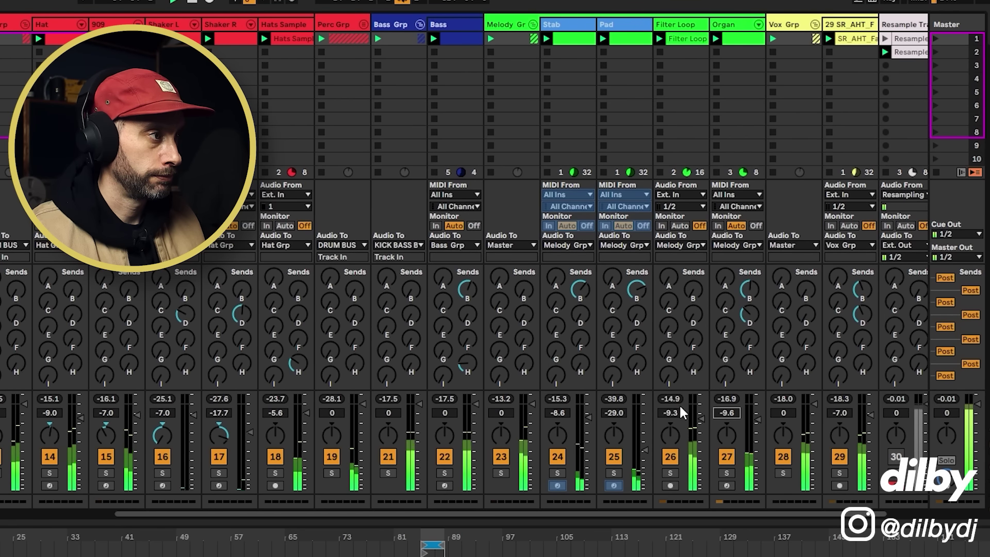
# Compare the spectrum of the full mix with the reference in SPAN on the Master, and close the plugin window
pyautogui.moveTo(664, 513); pyautogui.dragTo(816, 509)
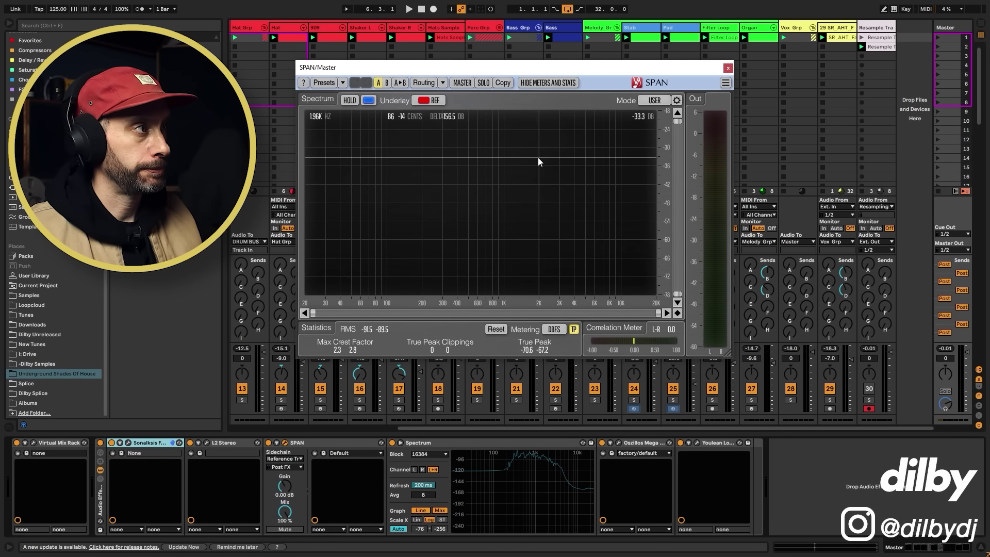
pyautogui.press('space')
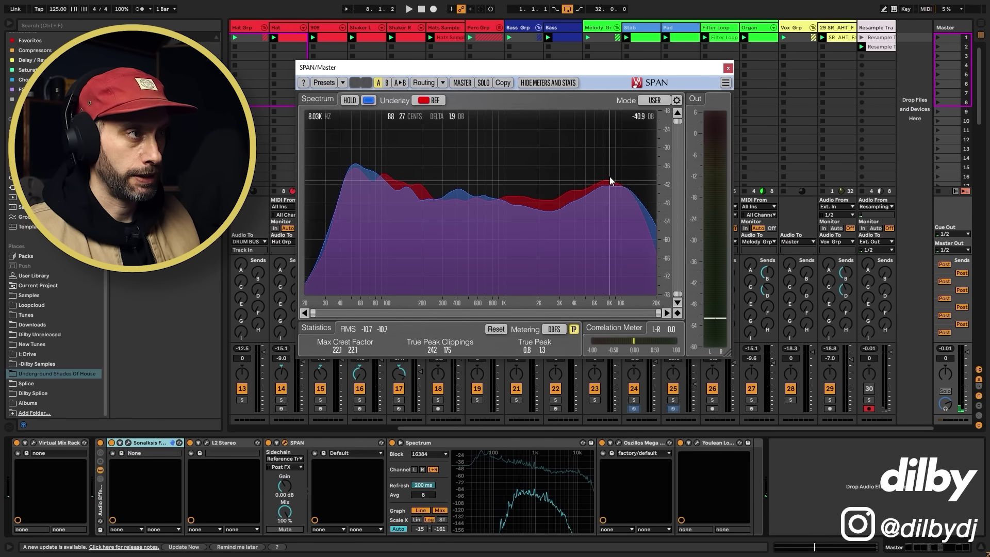
pyautogui.click(728, 69)
# Set the Hat Grp to 2.0 dB and recheck the playing mix's spectrum against the reference in SPAN on the Master
pyautogui.hscroll(-5, 431, 204)
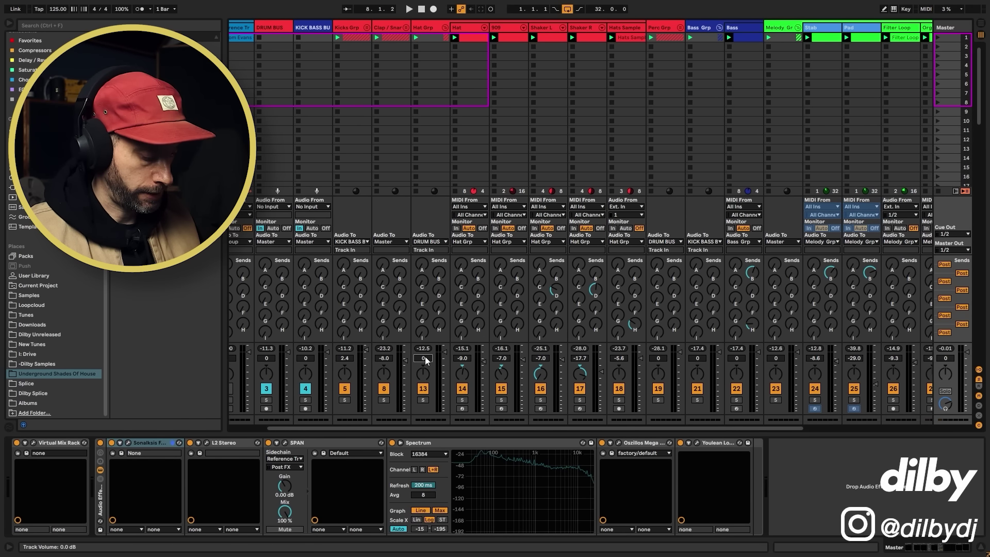
pyautogui.press('Up')
pyautogui.press('space')
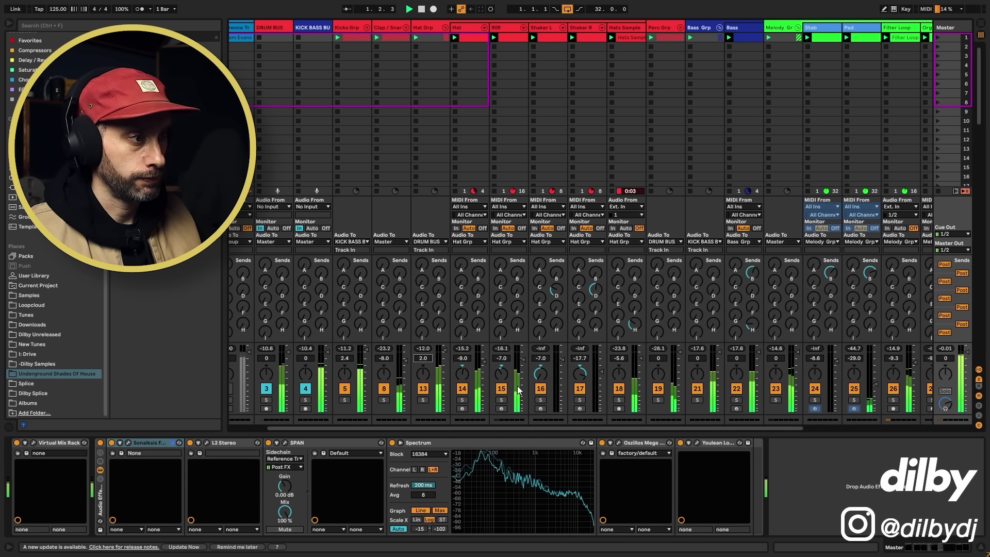
pyautogui.moveTo(553, 427); pyautogui.dragTo(716, 412)
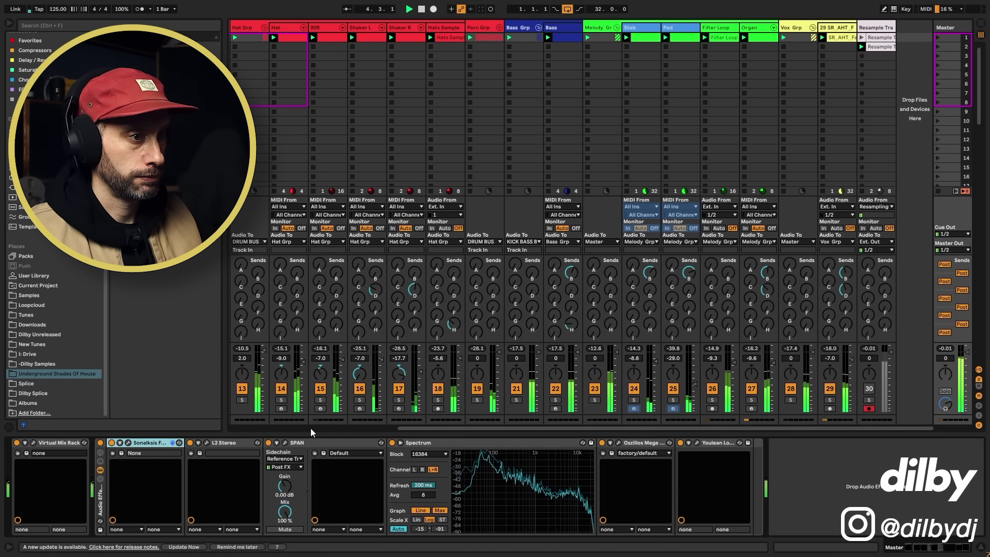
pyautogui.click(279, 442)
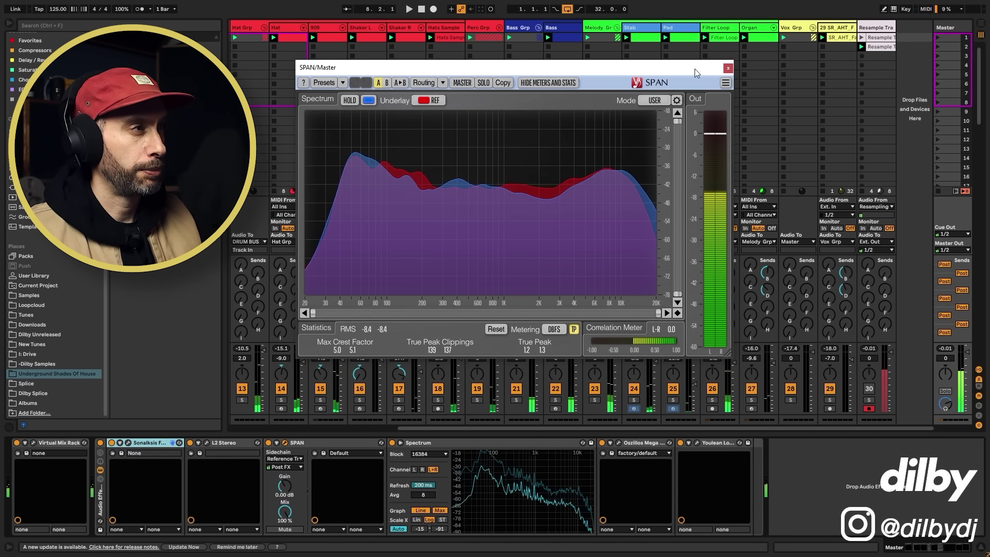
# Play the full mix and examine its spectrum against the reference underlay in SPAN on the Master
pyautogui.click(727, 68)
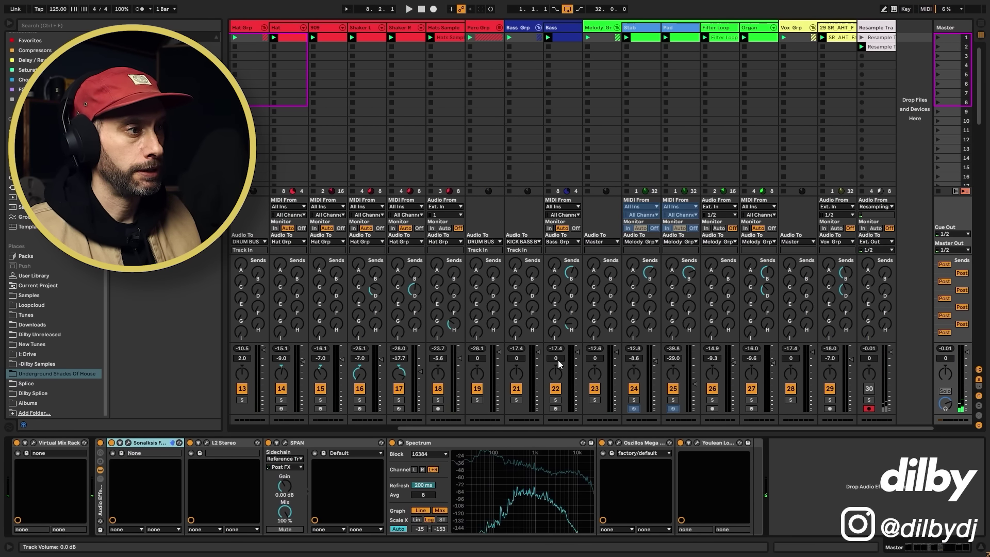
pyautogui.press('space')
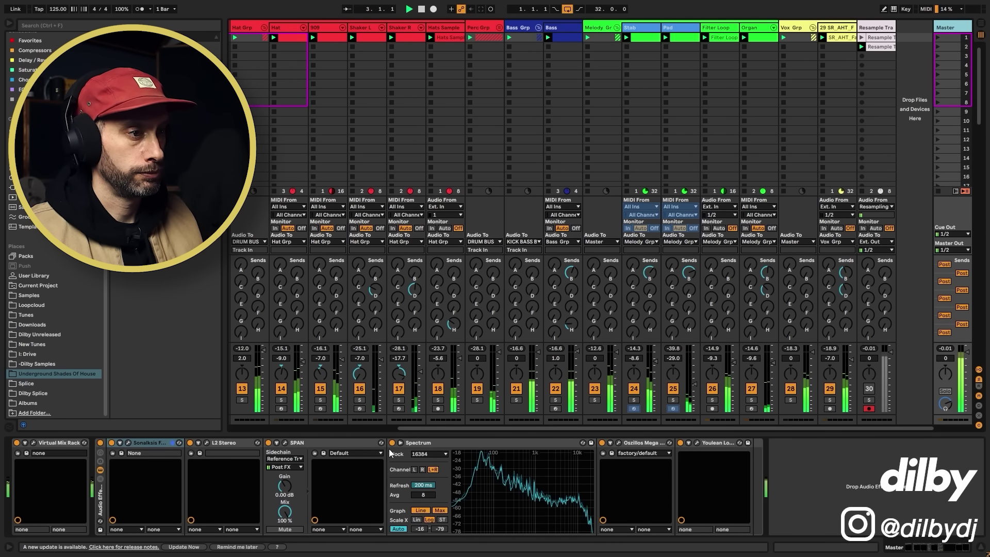
pyautogui.click(285, 443)
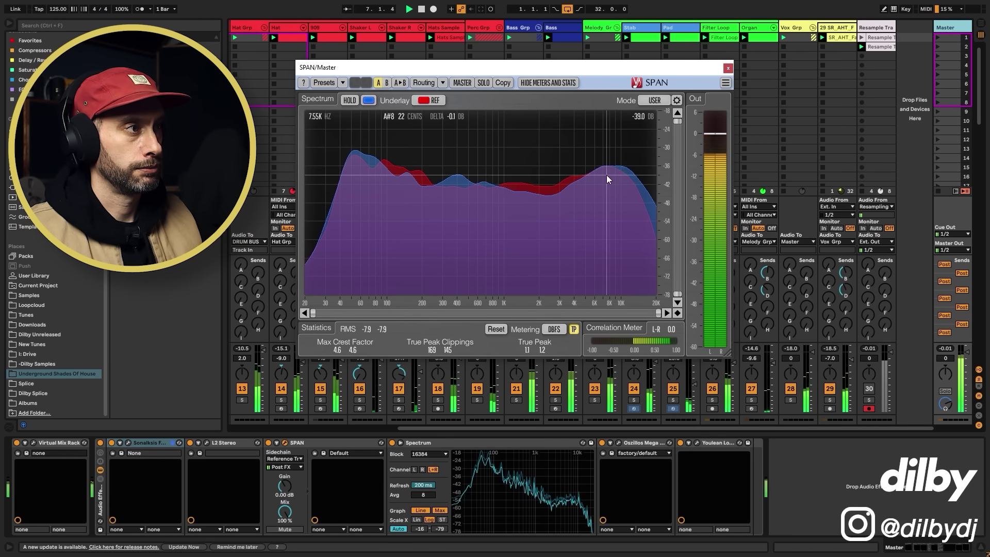
pyautogui.click(727, 68)
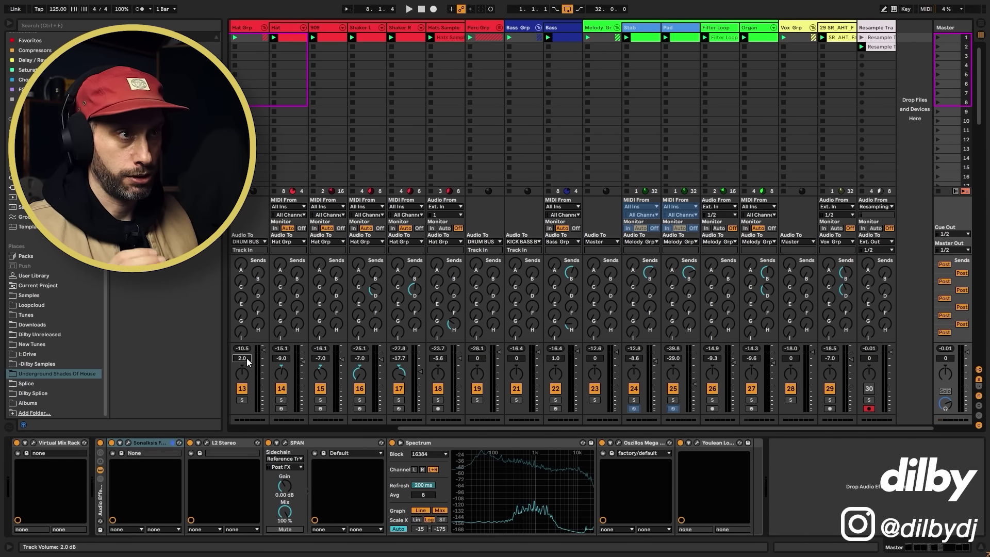
# Set the Hat Grp to 1.0 dB and recheck the playing mix against the reference in SPAN on the Master
pyautogui.press('Down')
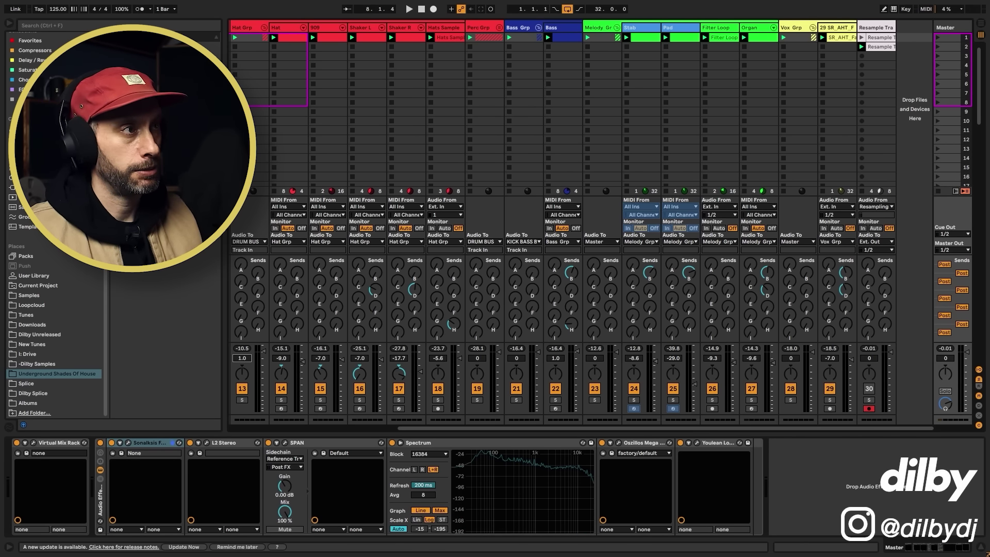
pyautogui.press('space')
pyautogui.click(285, 444)
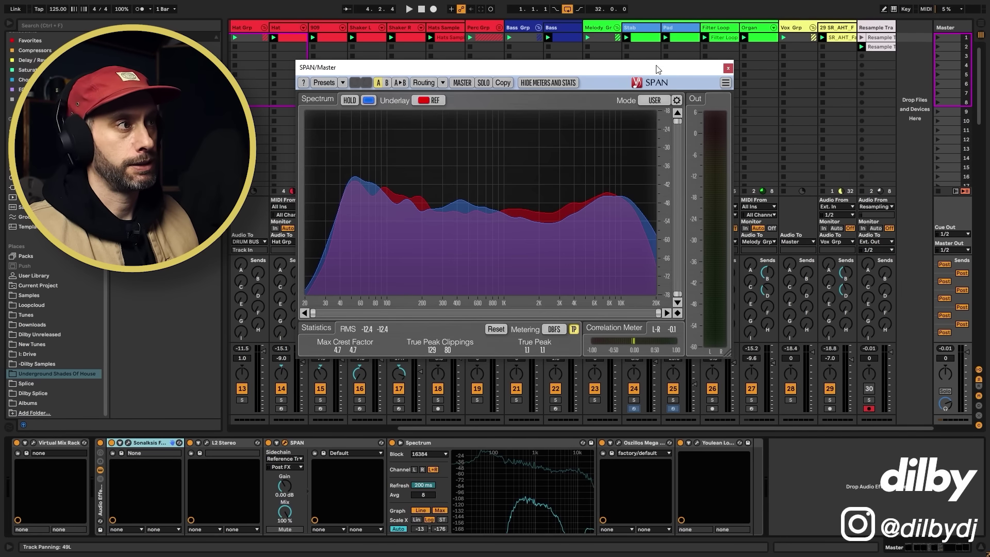
pyautogui.click(727, 68)
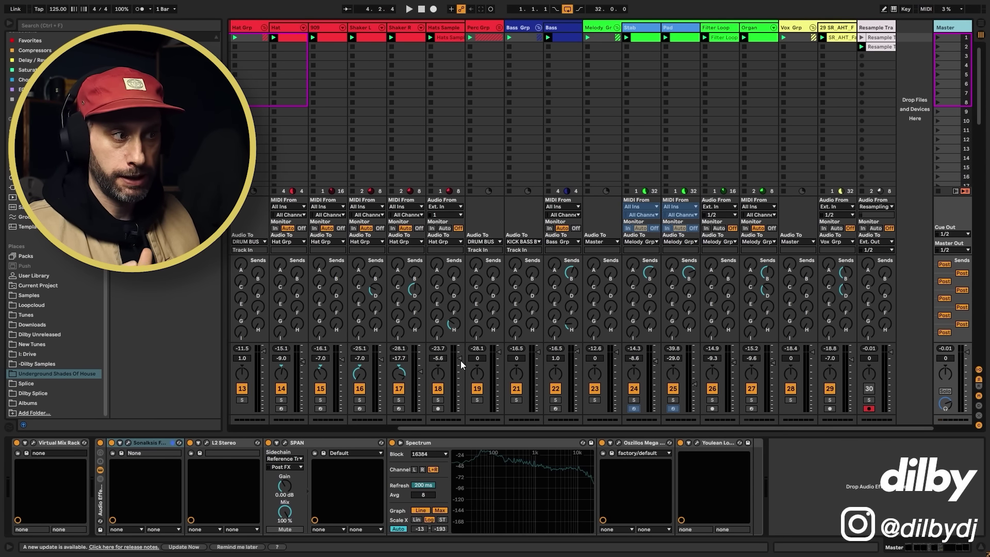
# Fold the Hat Grp, Bass Grp and Melody Grp so only their group tracks show in the mixer
pyautogui.moveTo(547, 428); pyautogui.dragTo(592, 425)
pyautogui.click(264, 28)
pyautogui.click(538, 27)
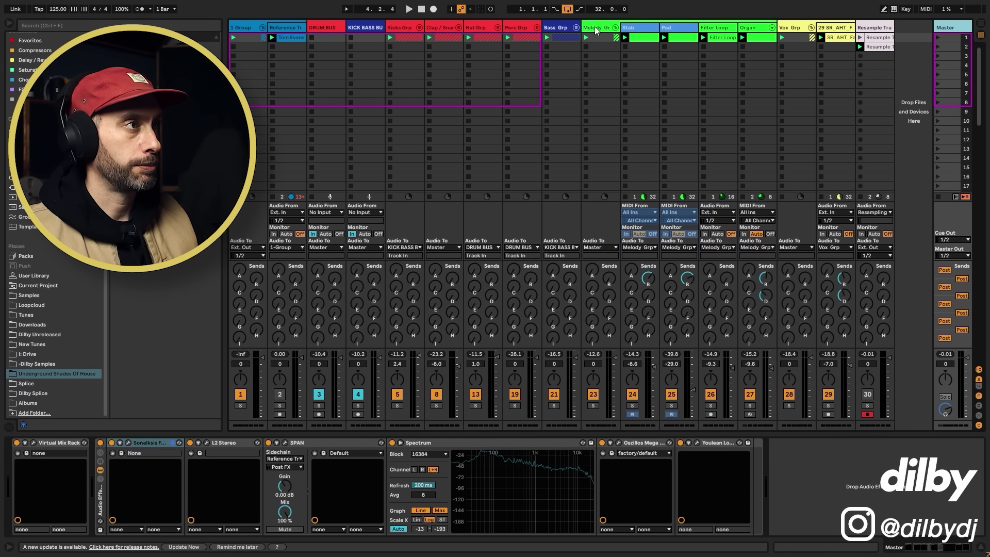
pyautogui.click(616, 27)
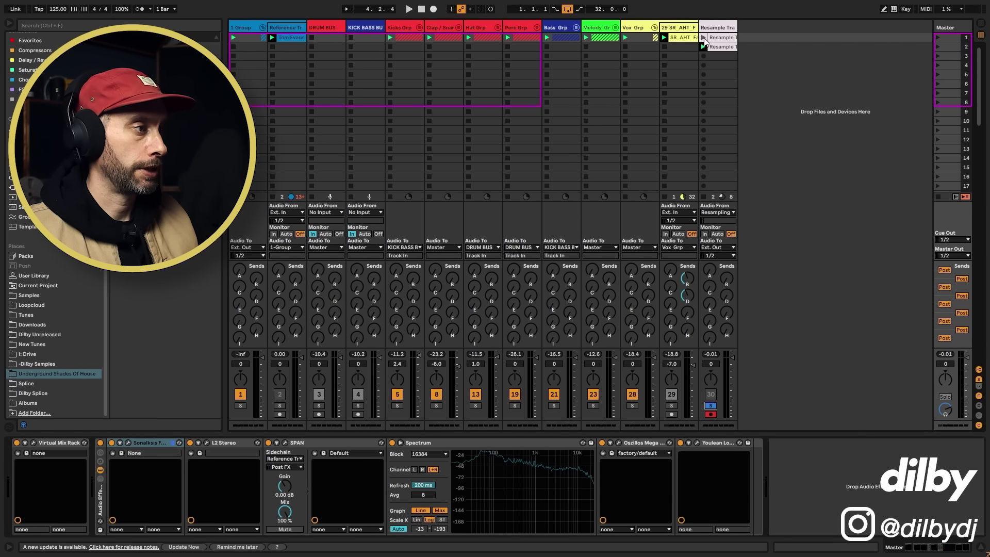
# Audition the soloed Resample Track and the soloed Reference Track in turn against the full mix
pyautogui.click(704, 41)
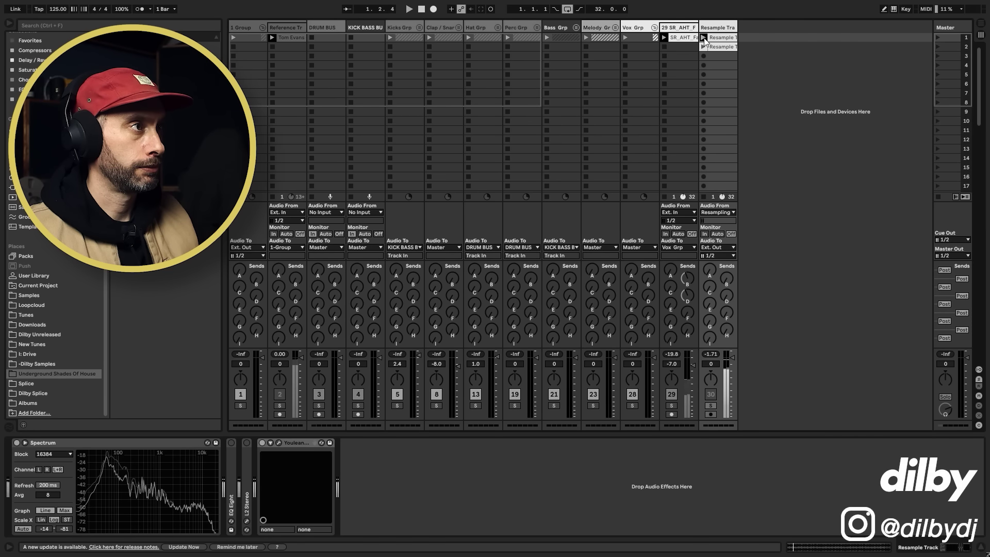
pyautogui.click(711, 412)
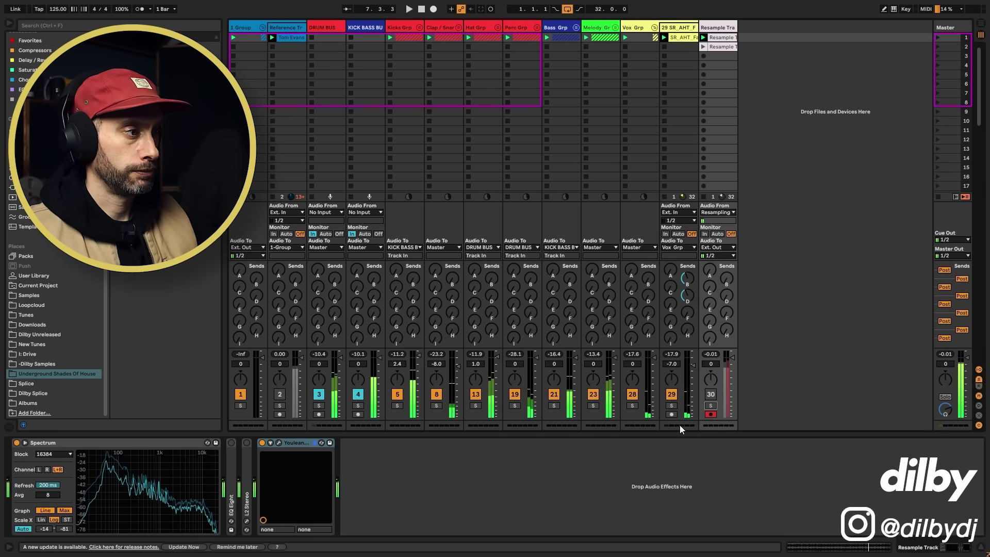
pyautogui.click(279, 406)
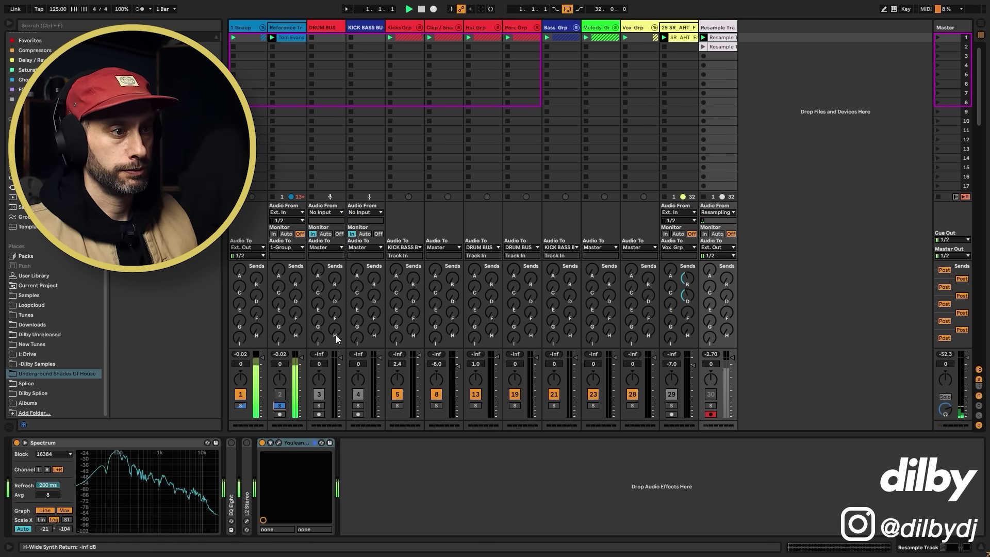
pyautogui.click(279, 405)
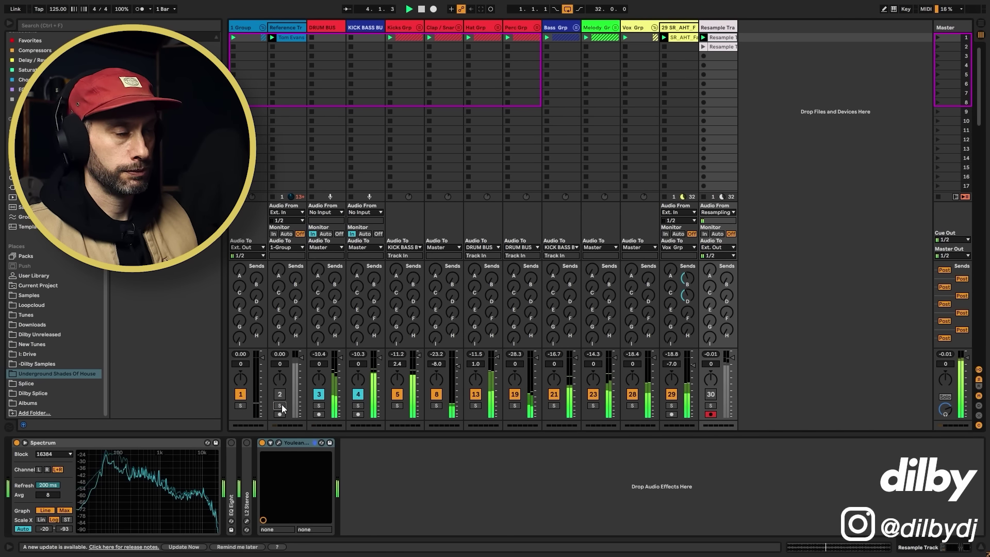
# Measure the playing mix's loudness with Youlean Loudness Meter 2 on the Master
pyautogui.click(945, 27)
pyautogui.press('space')
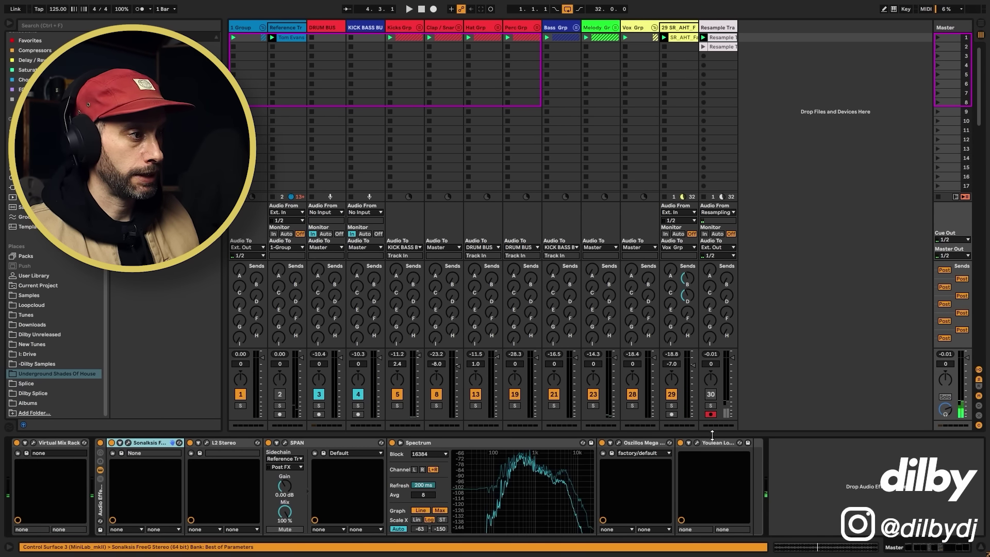
pyautogui.click(697, 442)
pyautogui.press('space')
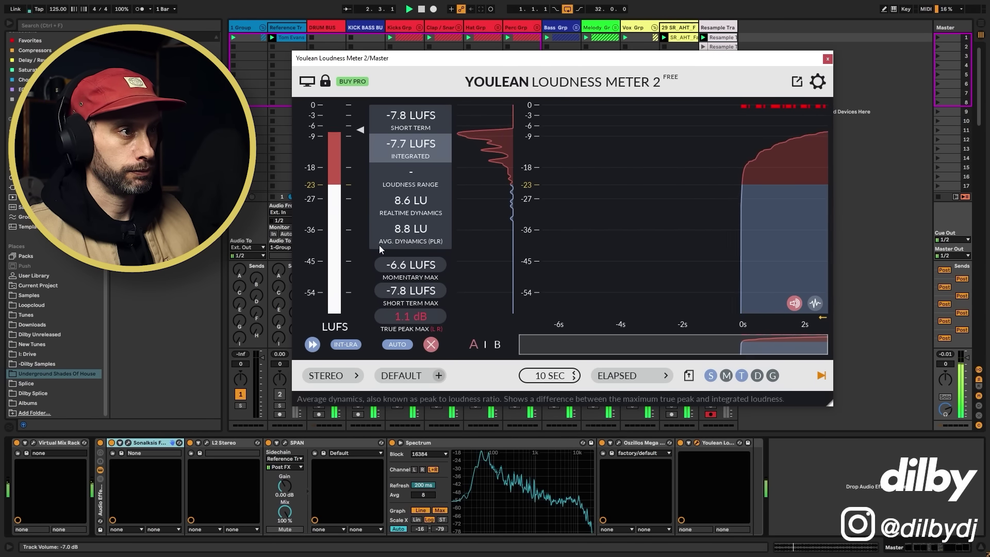
# Set the L2 Stereo limiter's threshold on the Master to -3.0, close the plugin windows and play back the mix
pyautogui.click(206, 443)
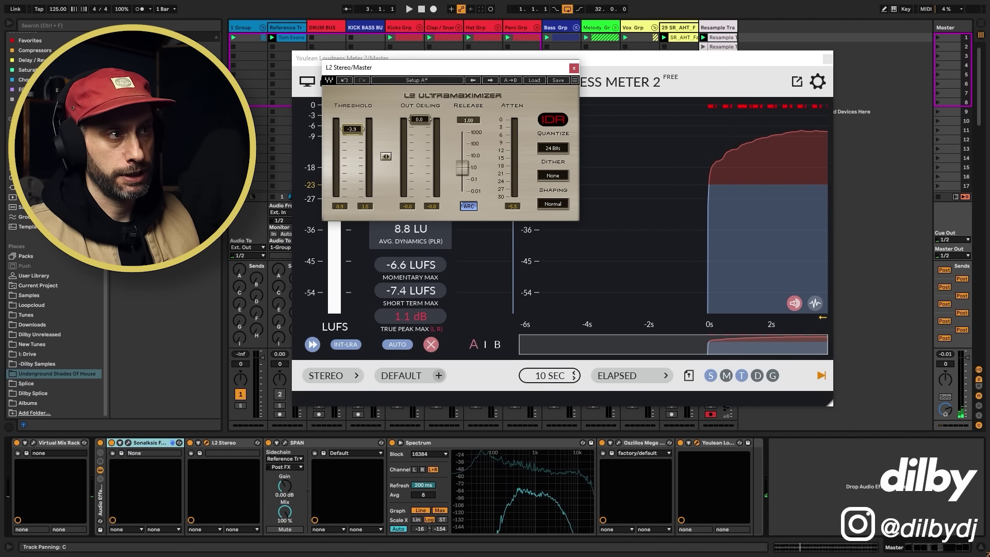
pyautogui.moveTo(352, 129); pyautogui.dragTo(352, 126)
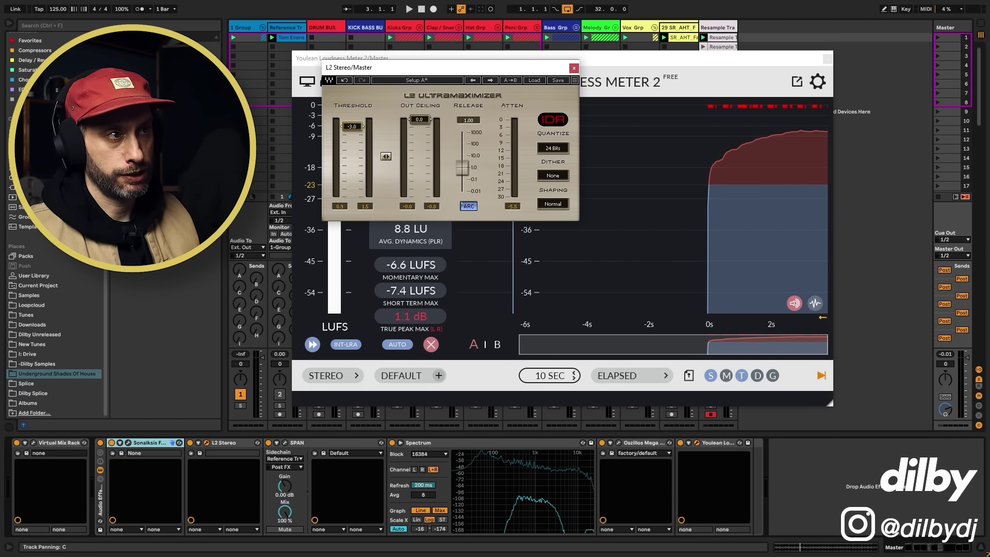
pyautogui.click(573, 68)
pyautogui.click(827, 59)
pyautogui.press('space')
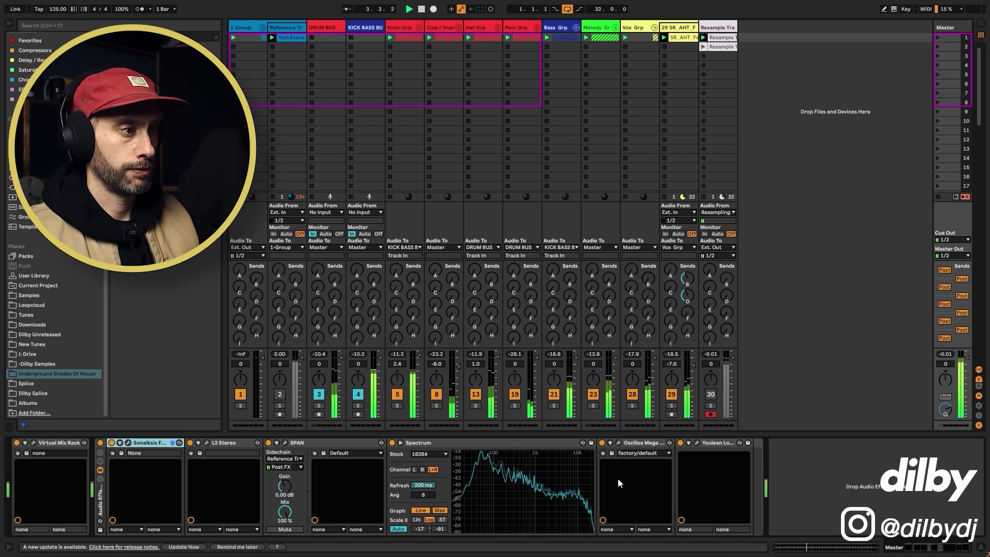
pyautogui.press('space')
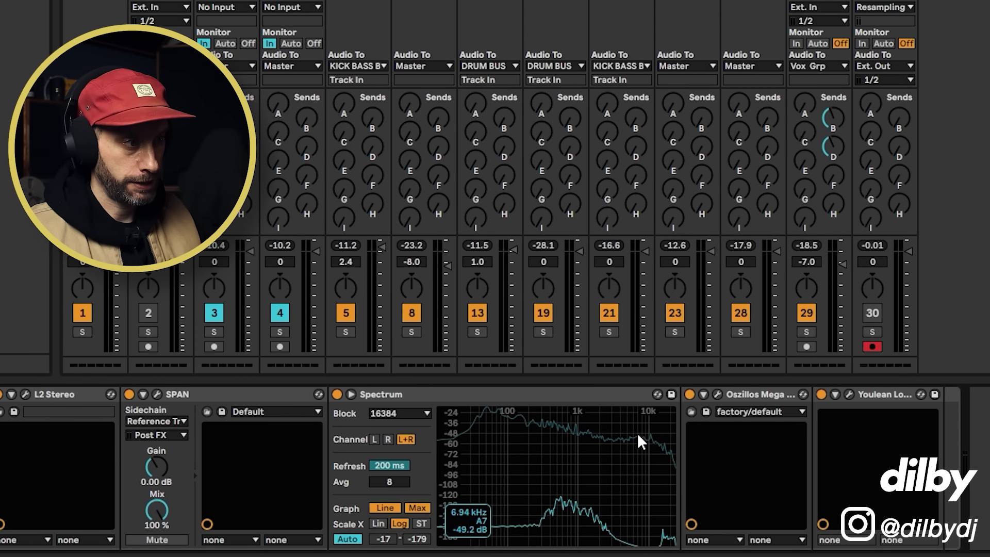
pyautogui.click(576, 395)
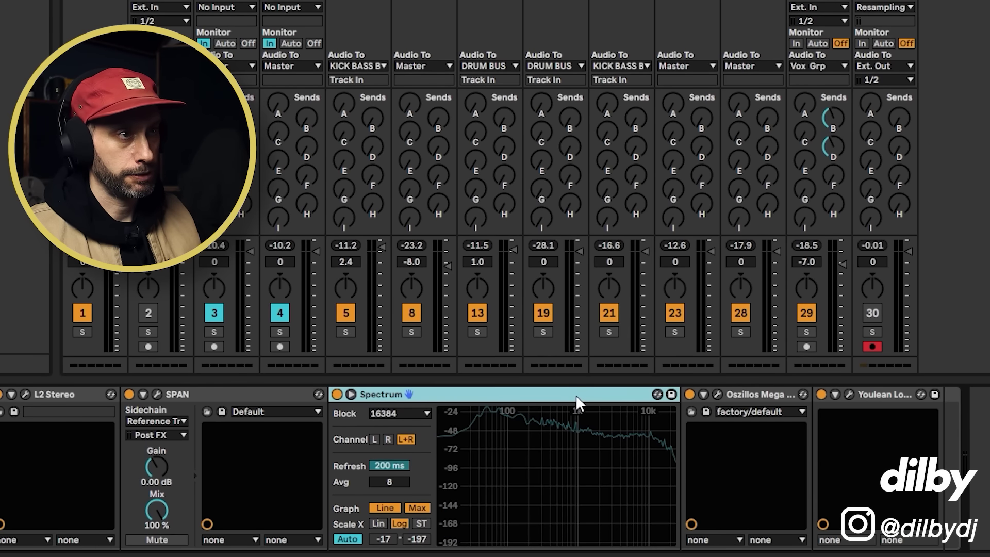
pyautogui.hotkey('ctrl', 'v')
pyautogui.press('space')
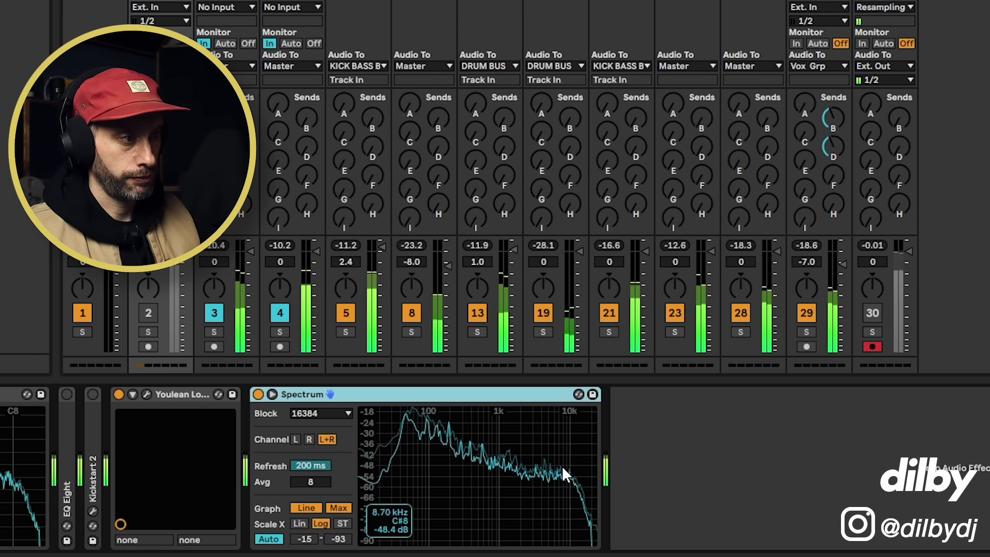
pyautogui.press('space')
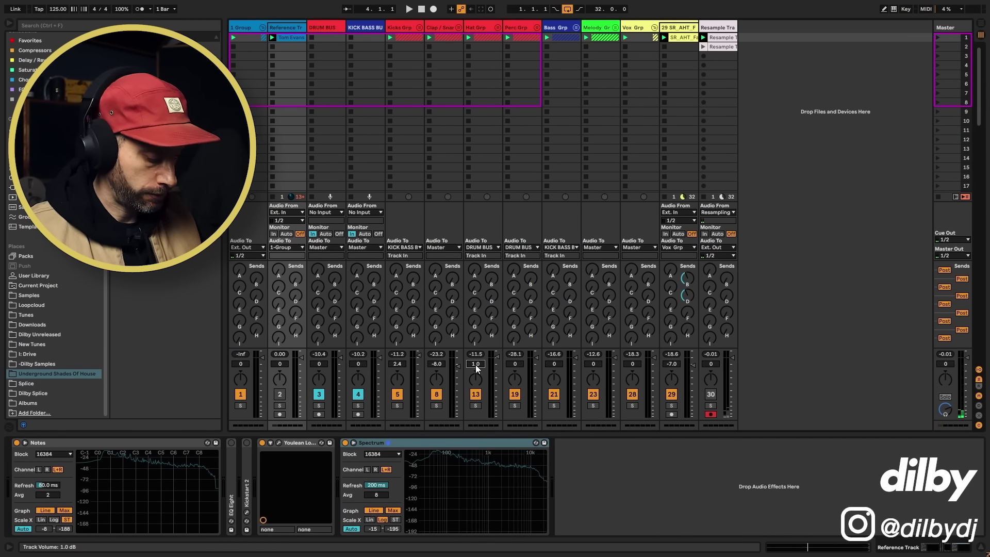
# Set the Hat Grp to 2.0 dB and compare the playing mix with the soloed Resample Track and Reference Track
pyautogui.press('Up')
pyautogui.press('space')
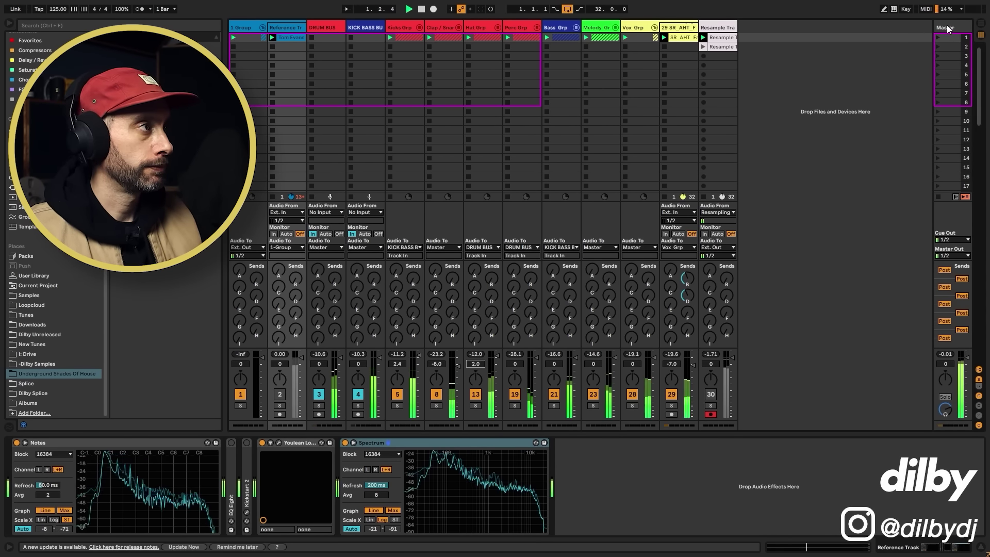
pyautogui.click(710, 406)
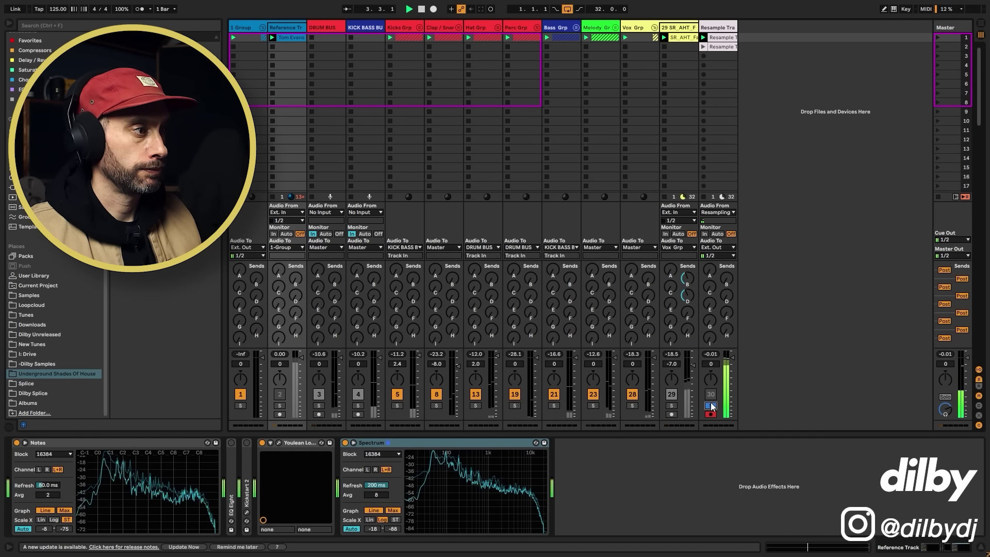
pyautogui.click(711, 406)
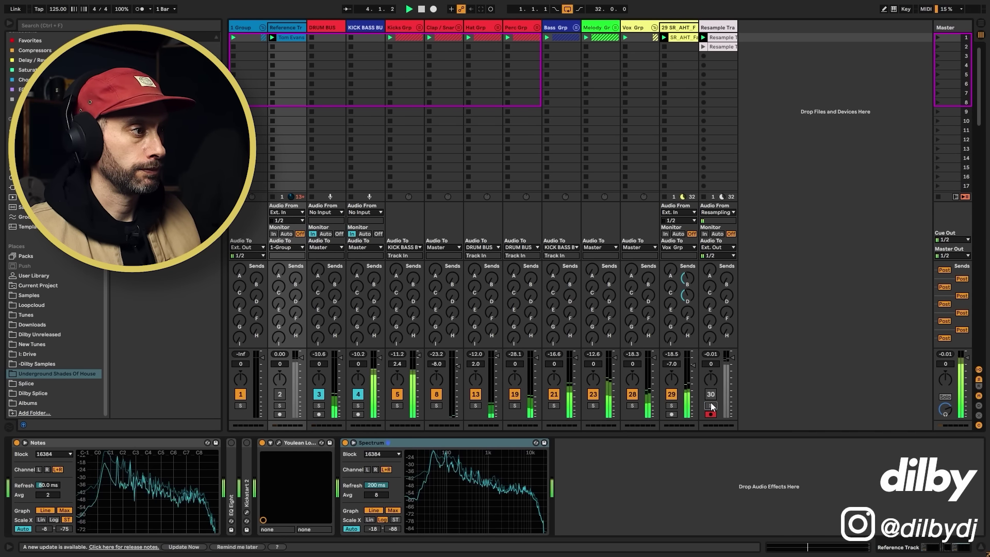
pyautogui.click(279, 406)
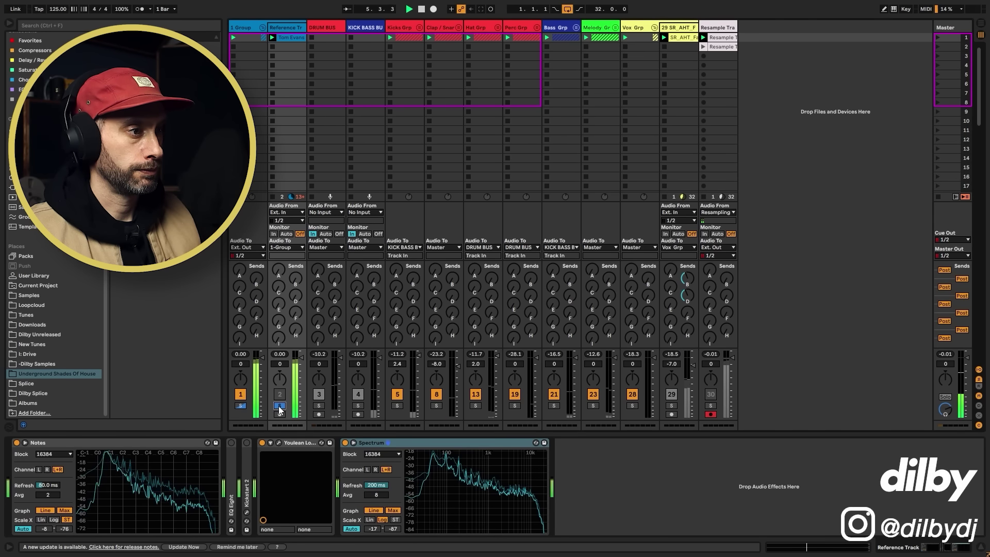
pyautogui.click(278, 406)
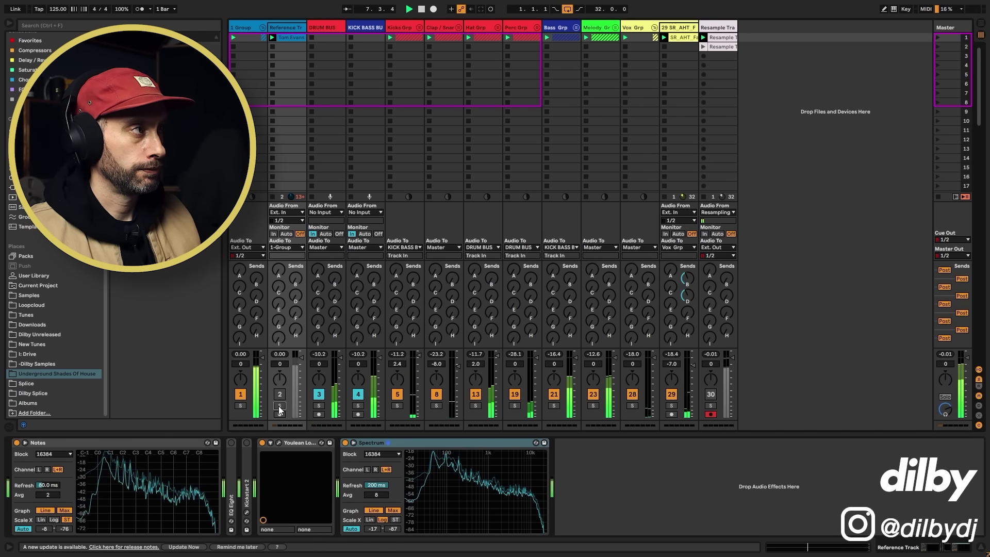
pyautogui.press('space')
# Recheck the full mix's spectrum against the reference in SPAN on the Master, and close the plugin window
pyautogui.click(884, 77)
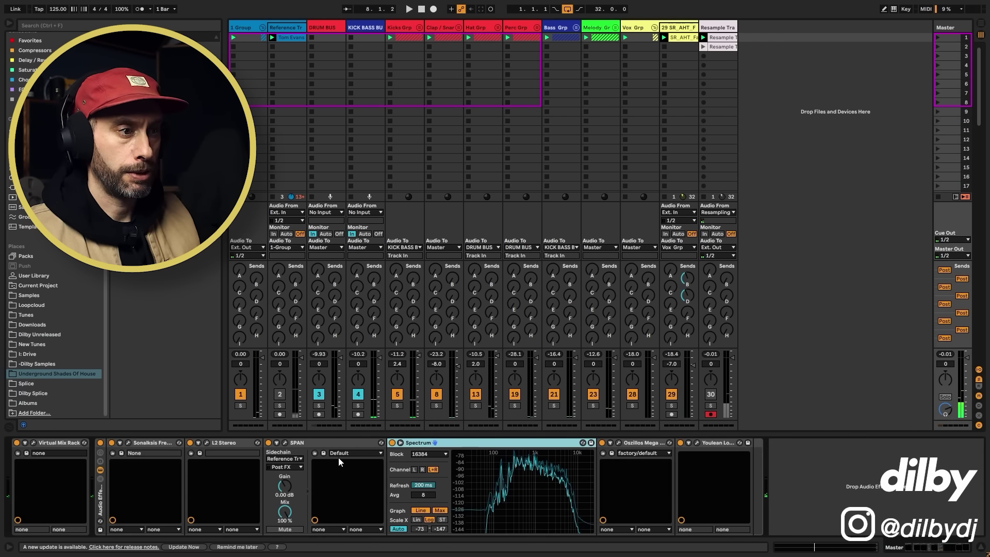
pyautogui.click(285, 443)
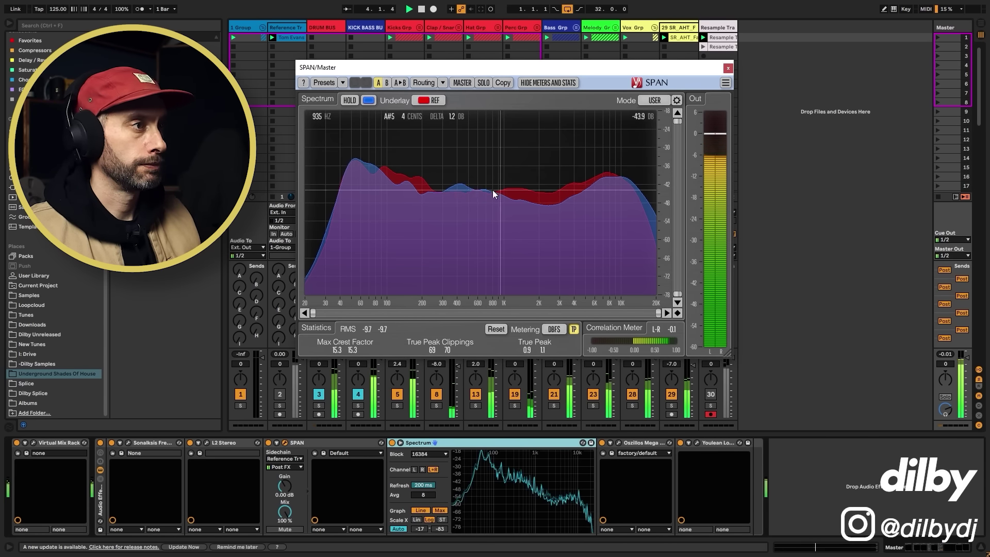
pyautogui.click(727, 71)
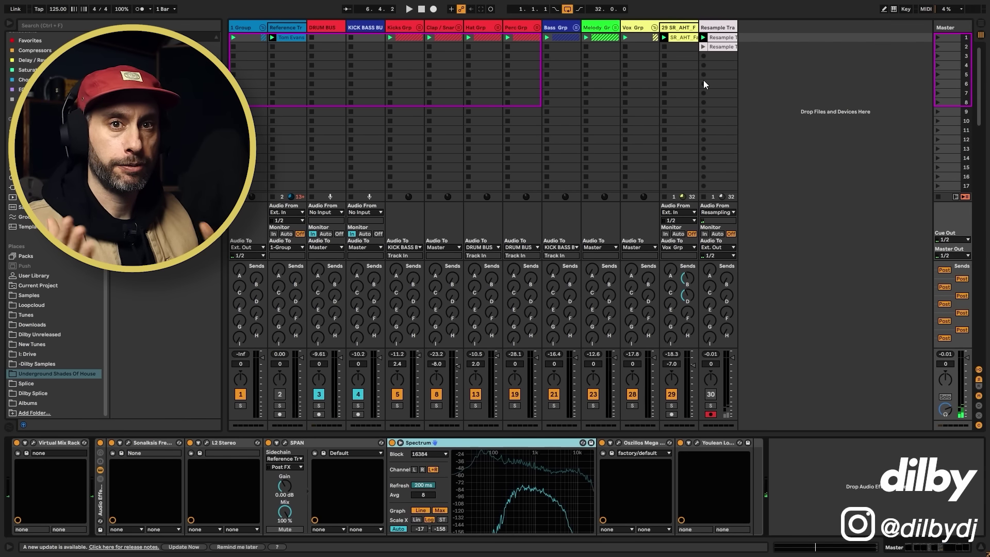